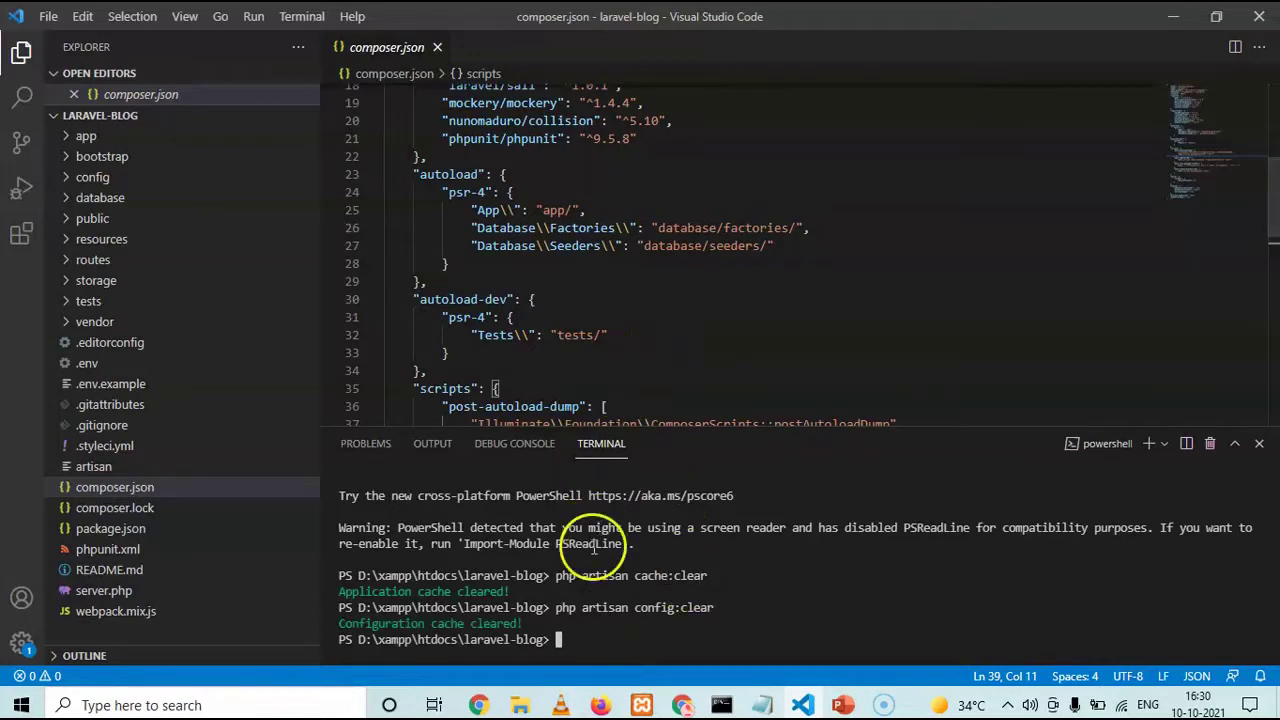
Switch to File Explorer and open the laravel-blog project folder inside htdocs.
left_click(519, 705)
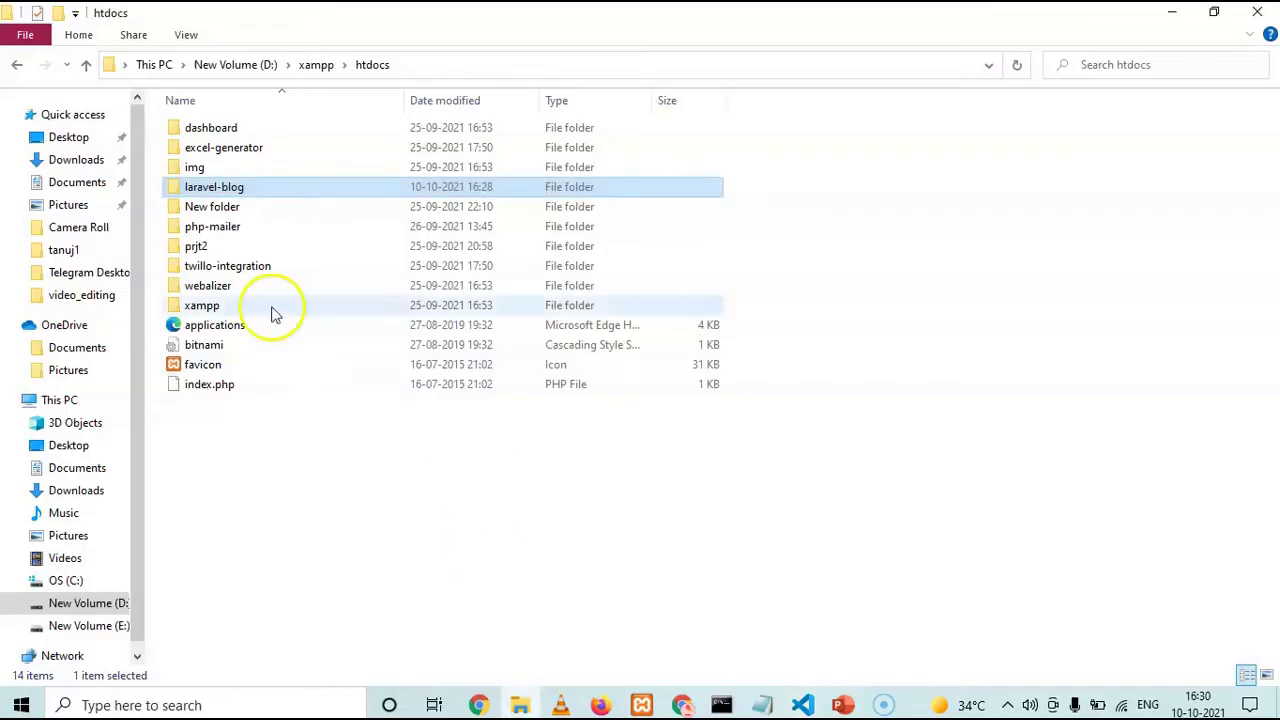
double_click(268, 190)
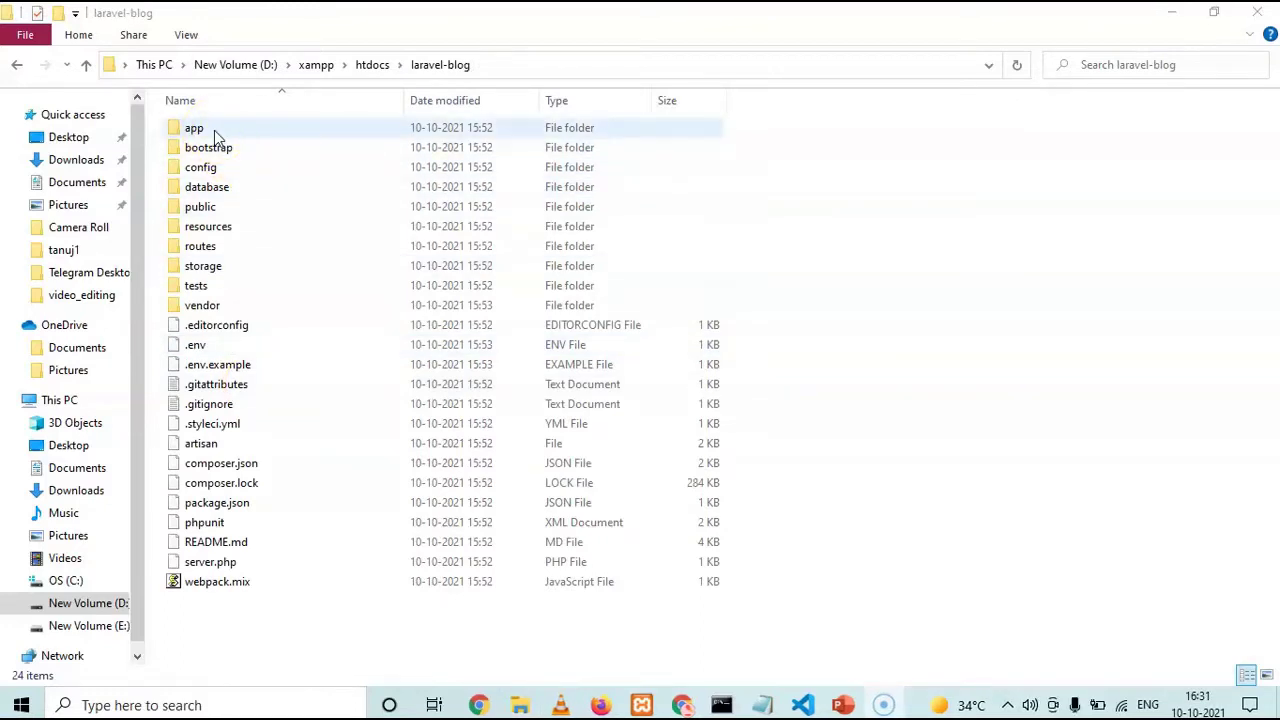
left_click(230, 136)
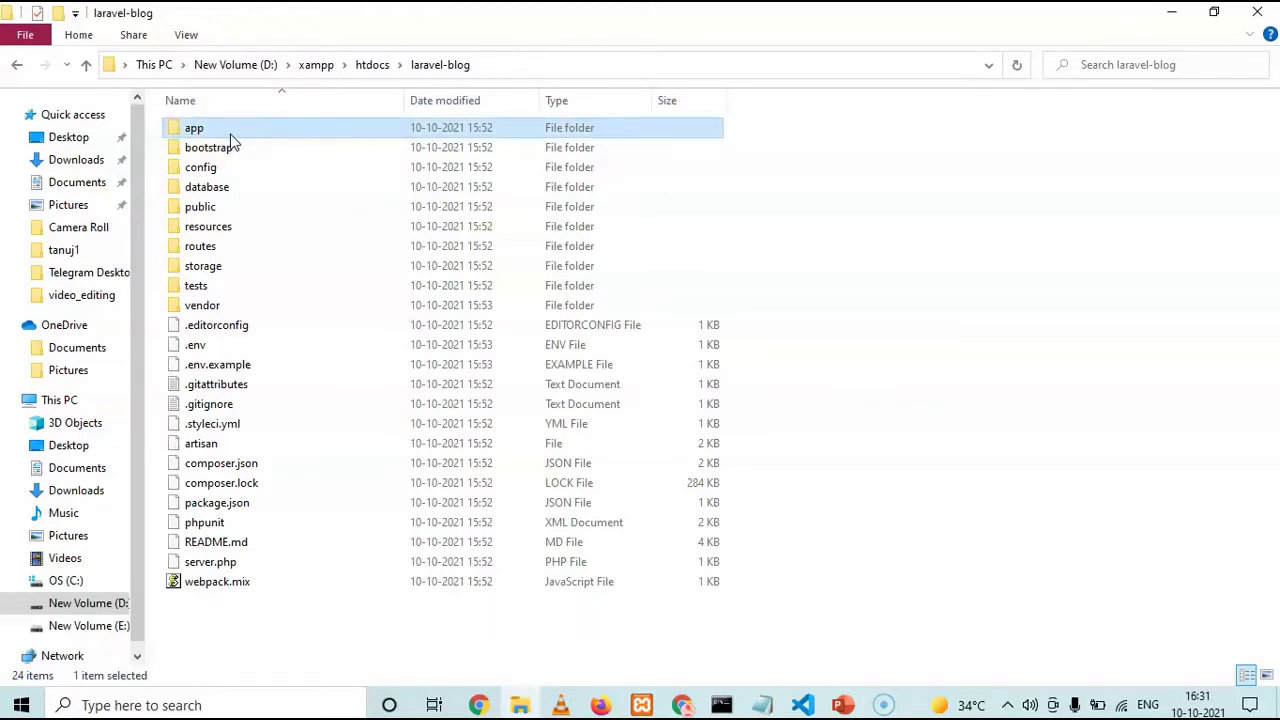
left_click(729, 214)
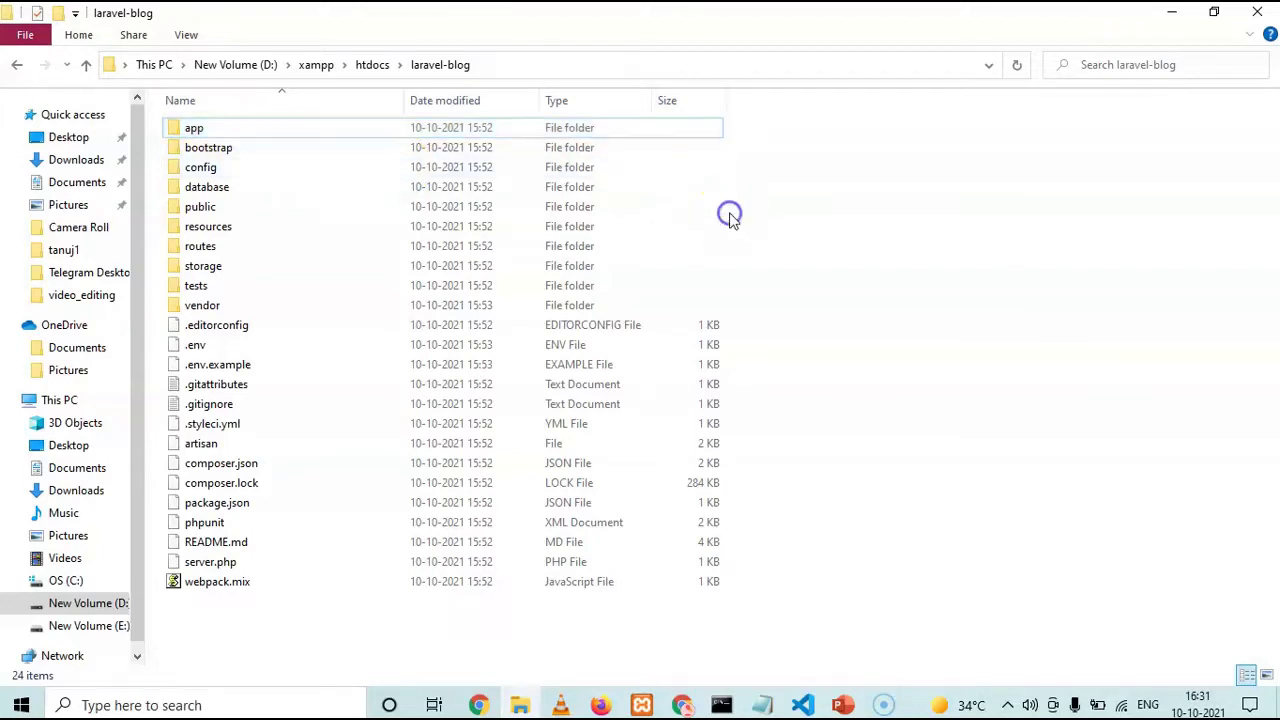
left_click(280, 140)
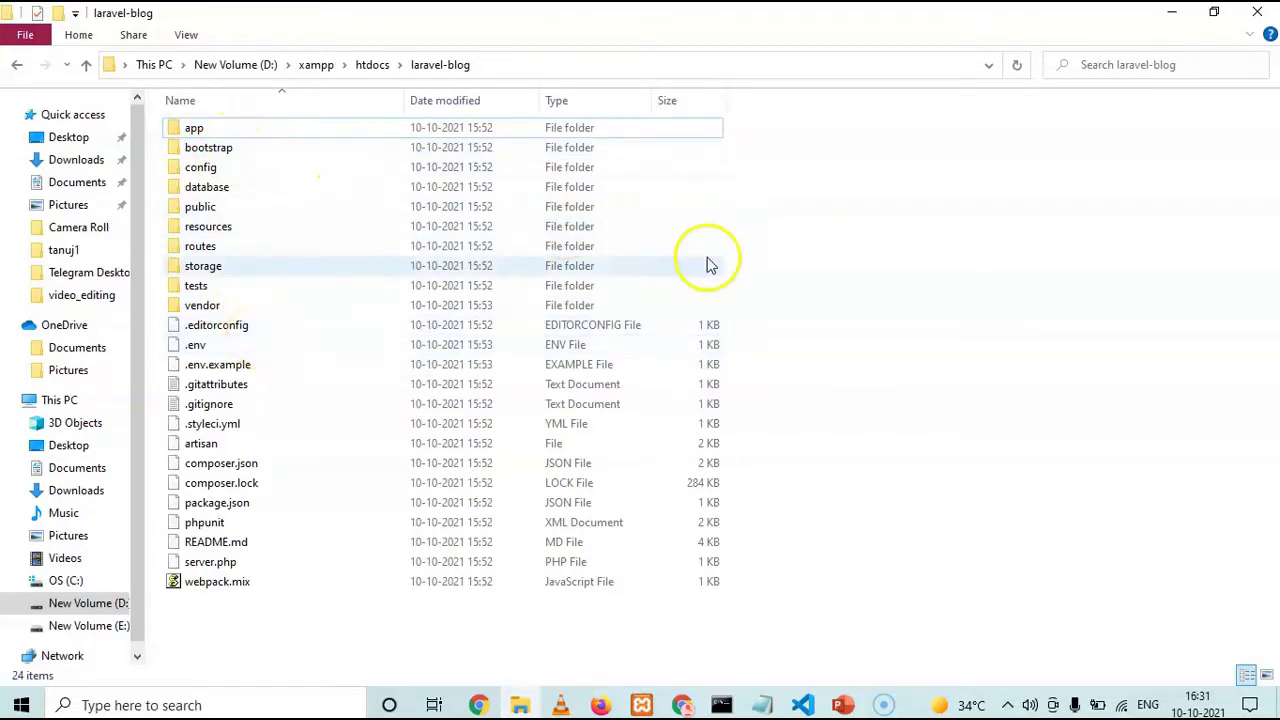
left_click(924, 306)
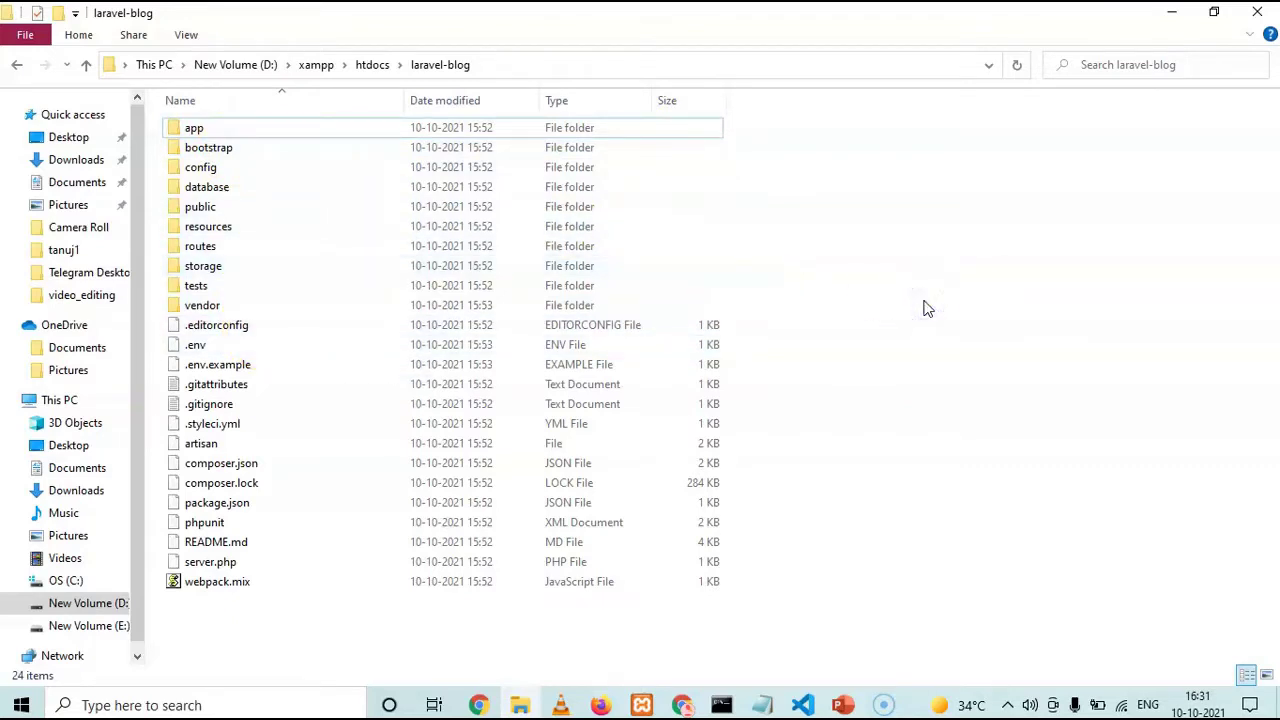
Compress all files and folders of the laravel-blog project into a ZIP archive named laravel-blog with WinRAR.
left_click(290, 130)
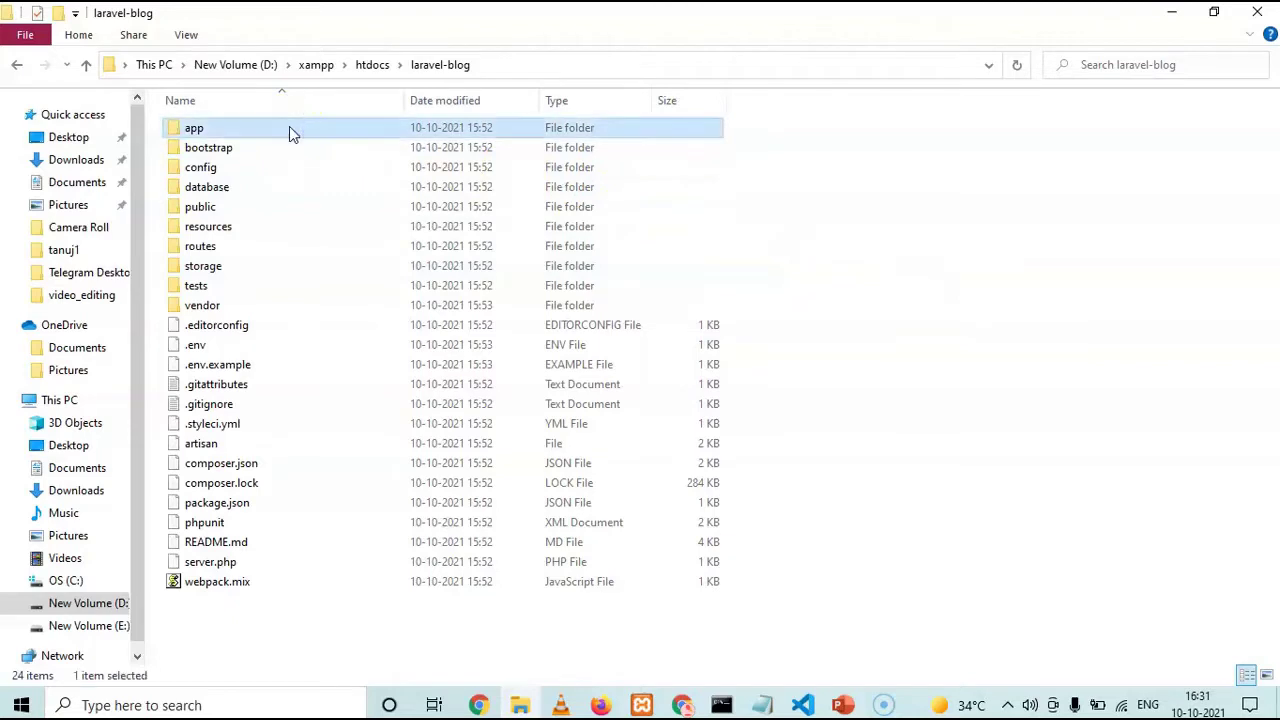
key("shift+Down")
key("shift+Down")
key("shift+Down")
key("shift+Down")
key("shift+Down")
key("shift+Down")
key("shift+Down")
key("shift+Down")
key("shift+Down")
key("shift+Down")
key("shift+Down")
key("shift+Down")
key("shift+Down")
key("shift+Down")
key("shift+Down")
key("shift+Down")
key("shift+Down")
key("shift+Down")
key("shift+Down")
key("shift+Down")
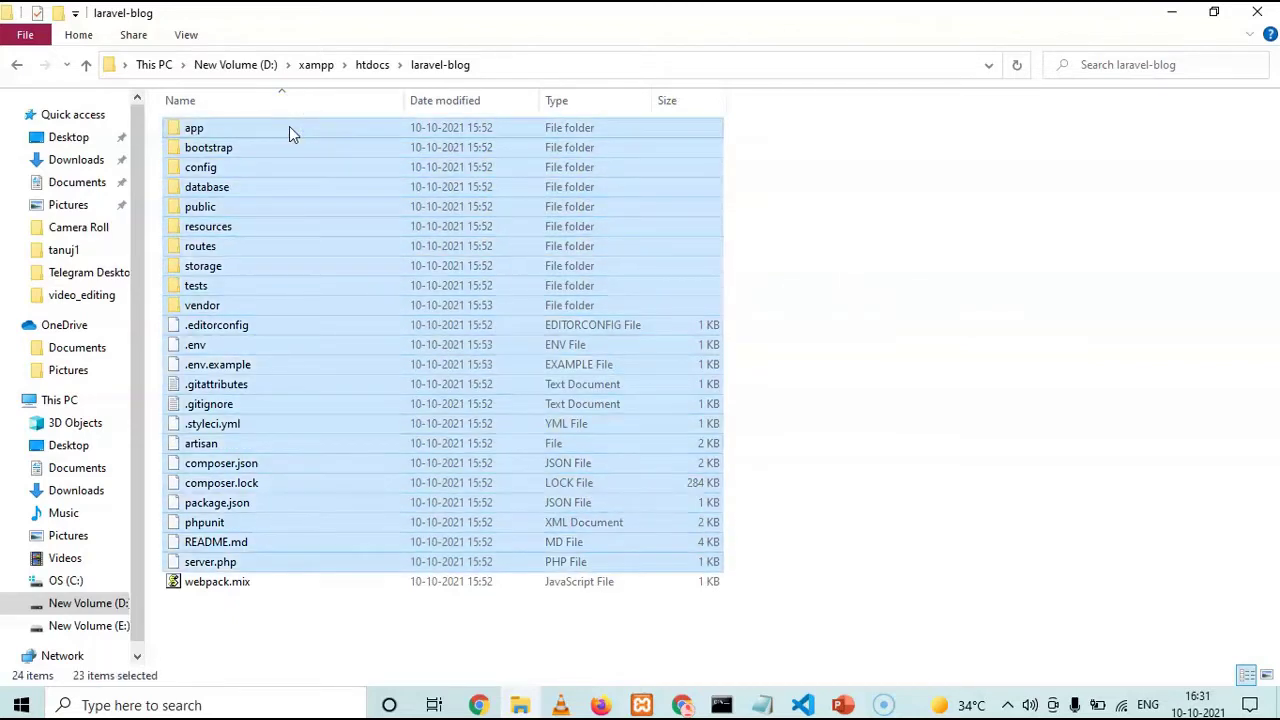
key("shift+Down")
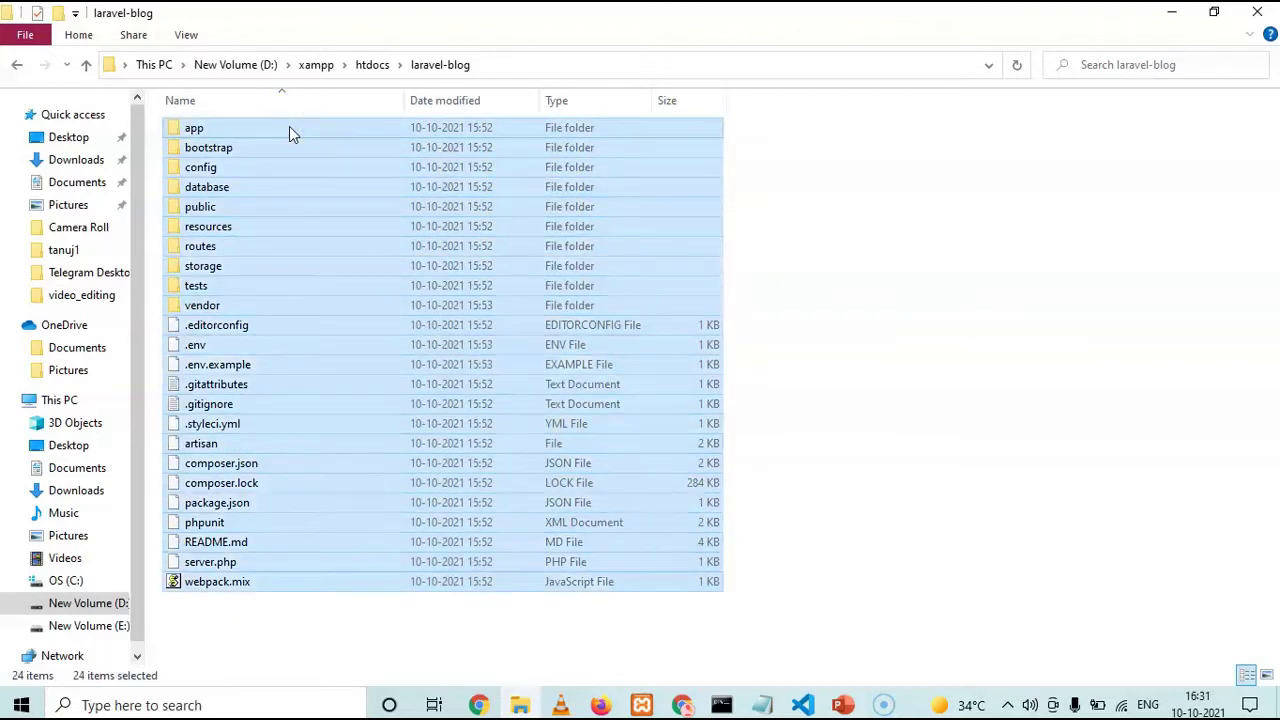
right_click(308, 317)
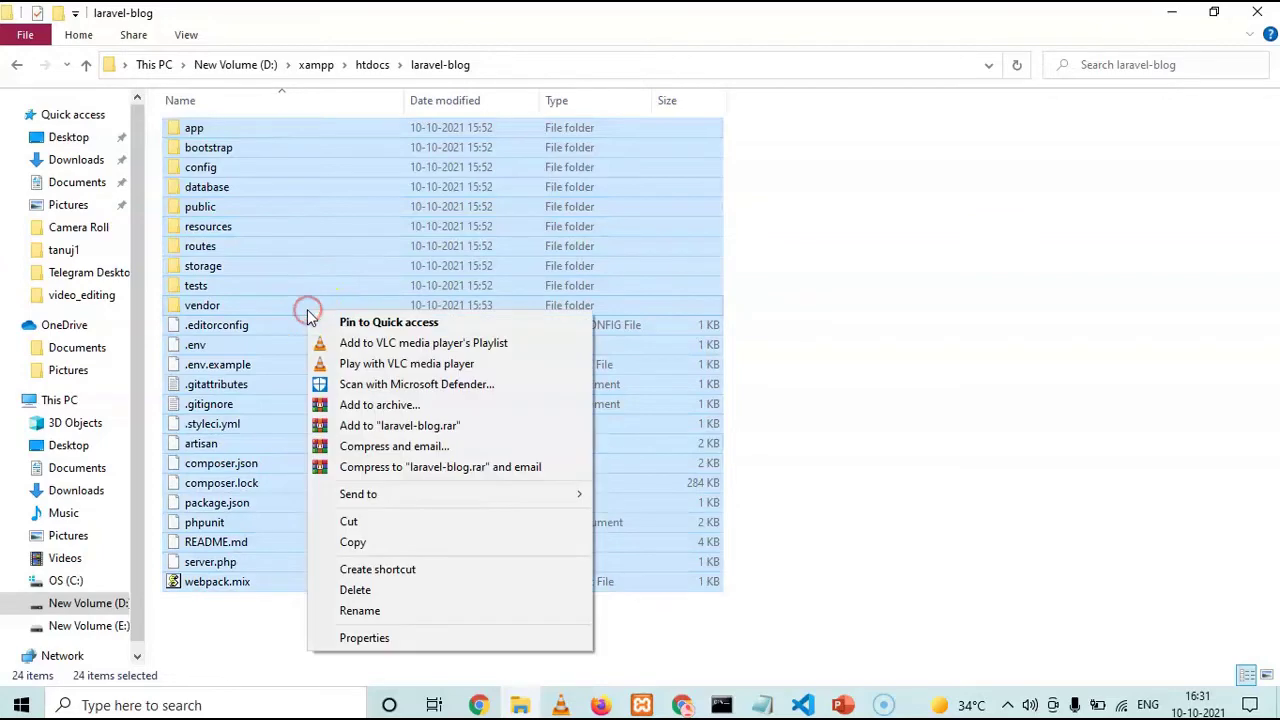
left_click(396, 412)
left_click(566, 350)
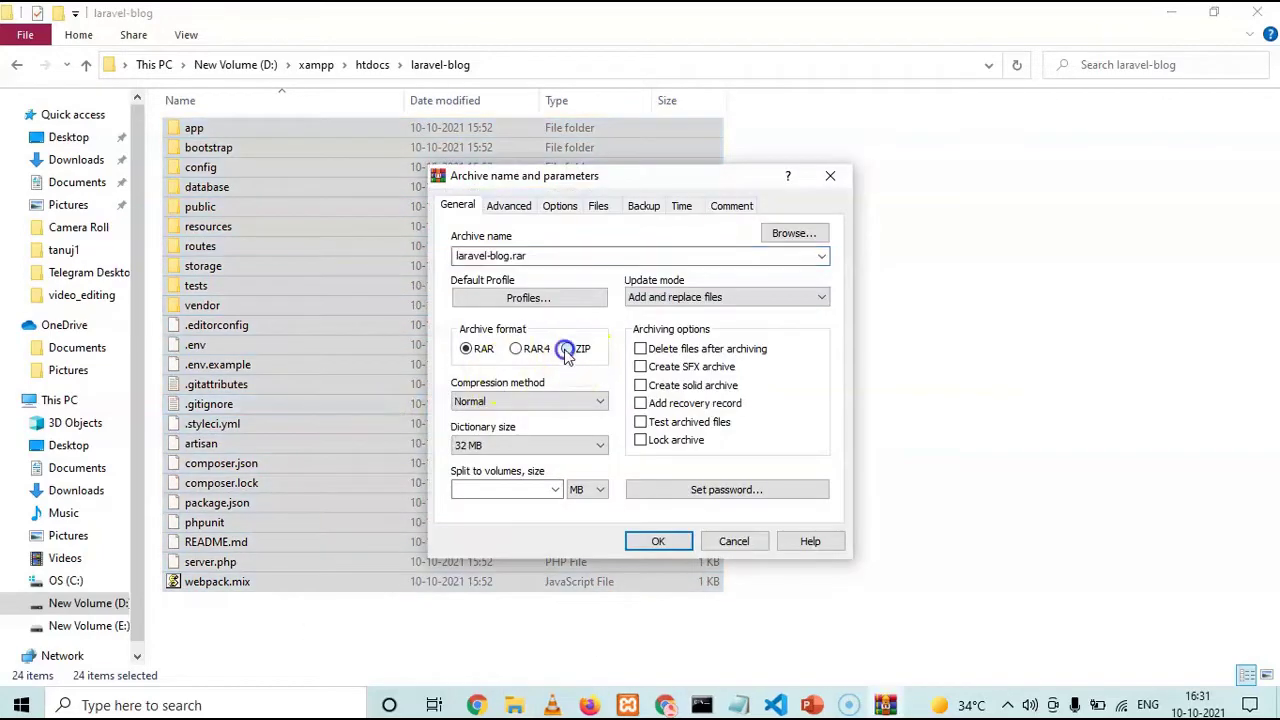
left_click(656, 541)
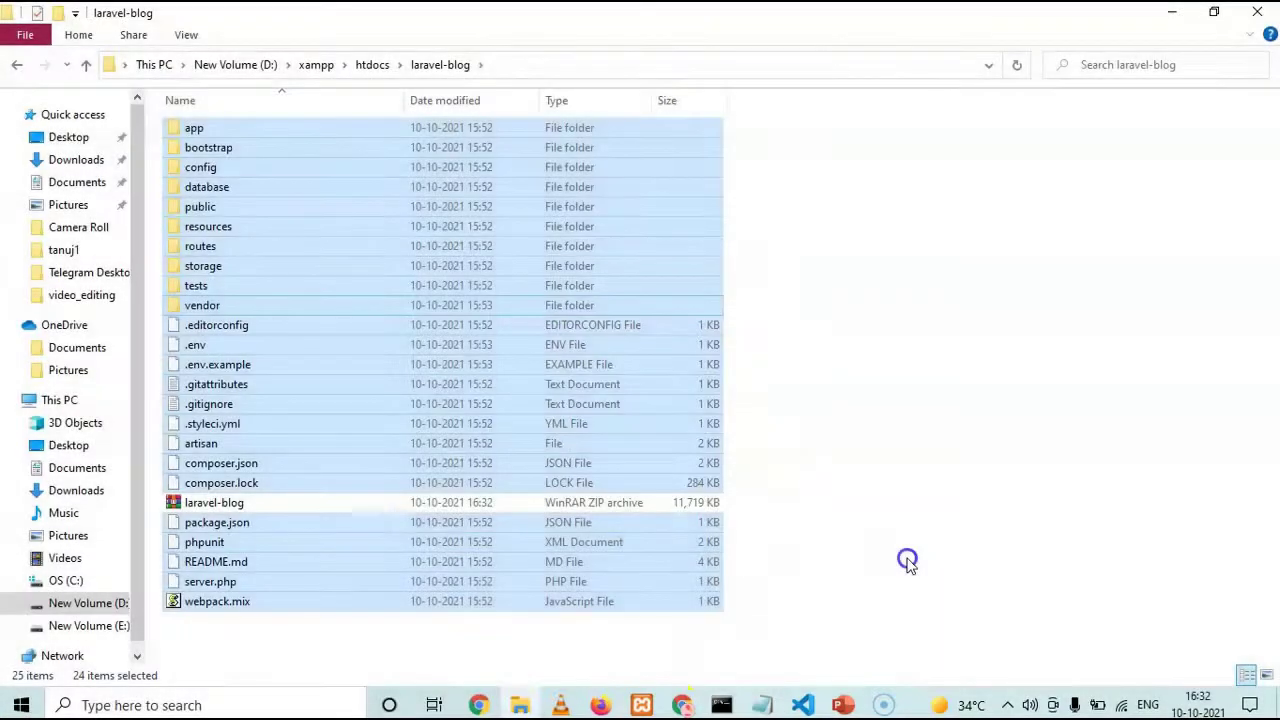
left_click(906, 560)
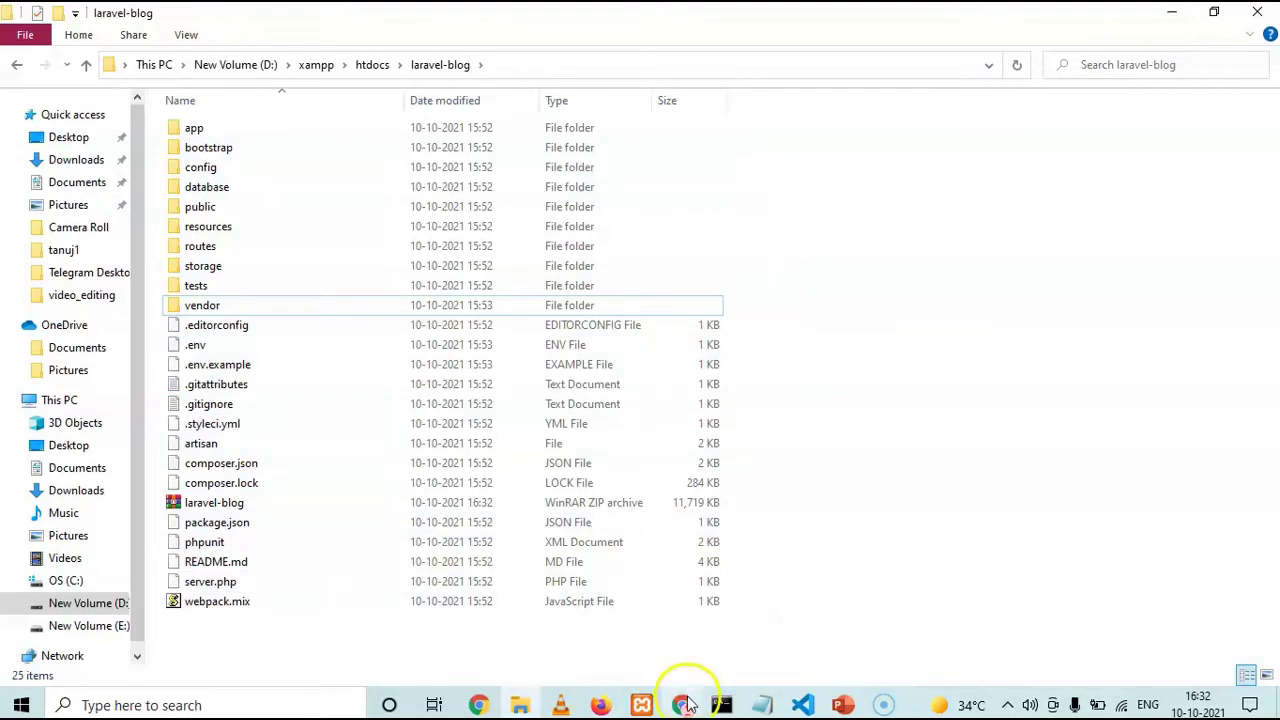
Switch to cPanel in Chrome and open the public_html folder in its File Manager.
left_click(683, 705)
left_click(292, 20)
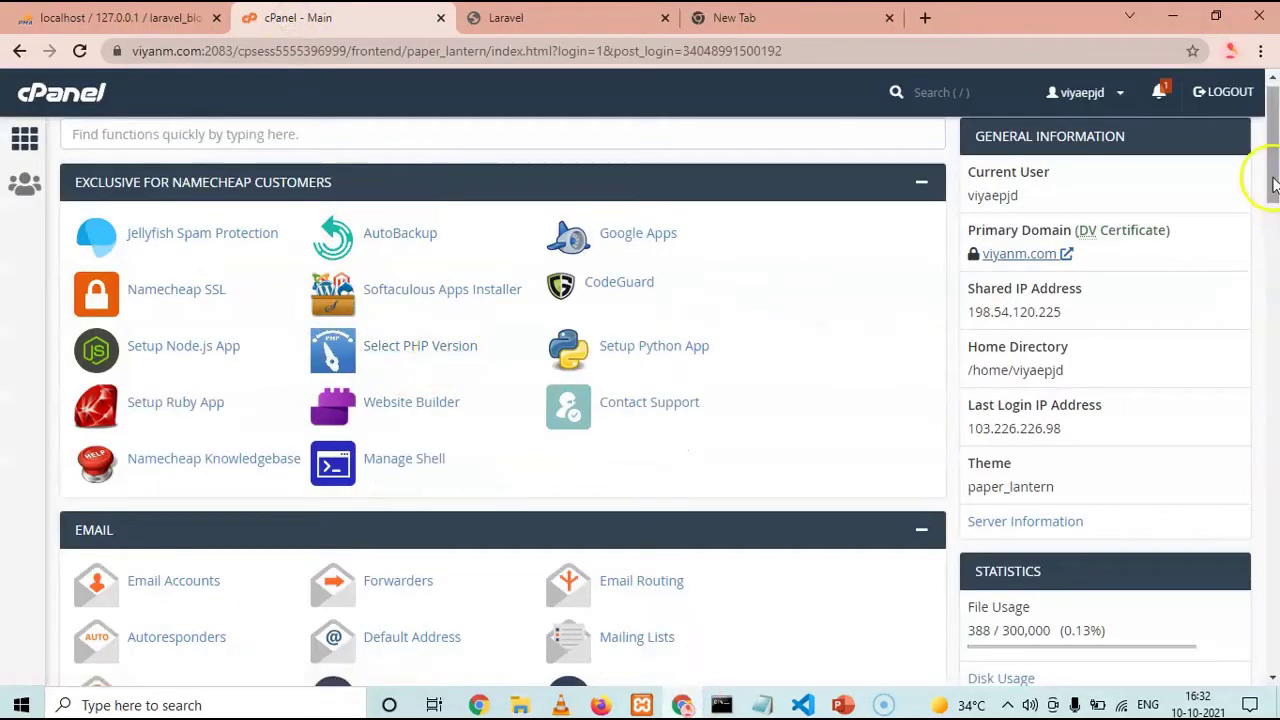
left_click_drag(1272, 175, 1268, 288)
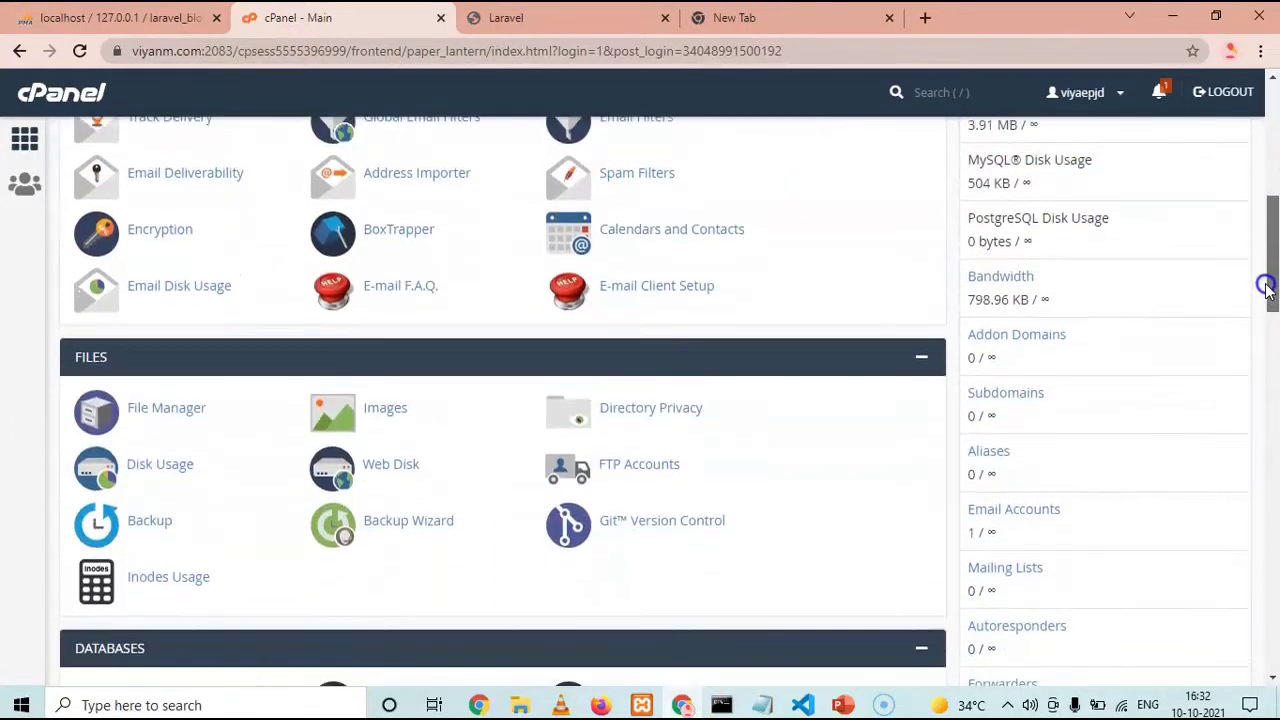
left_click(176, 410)
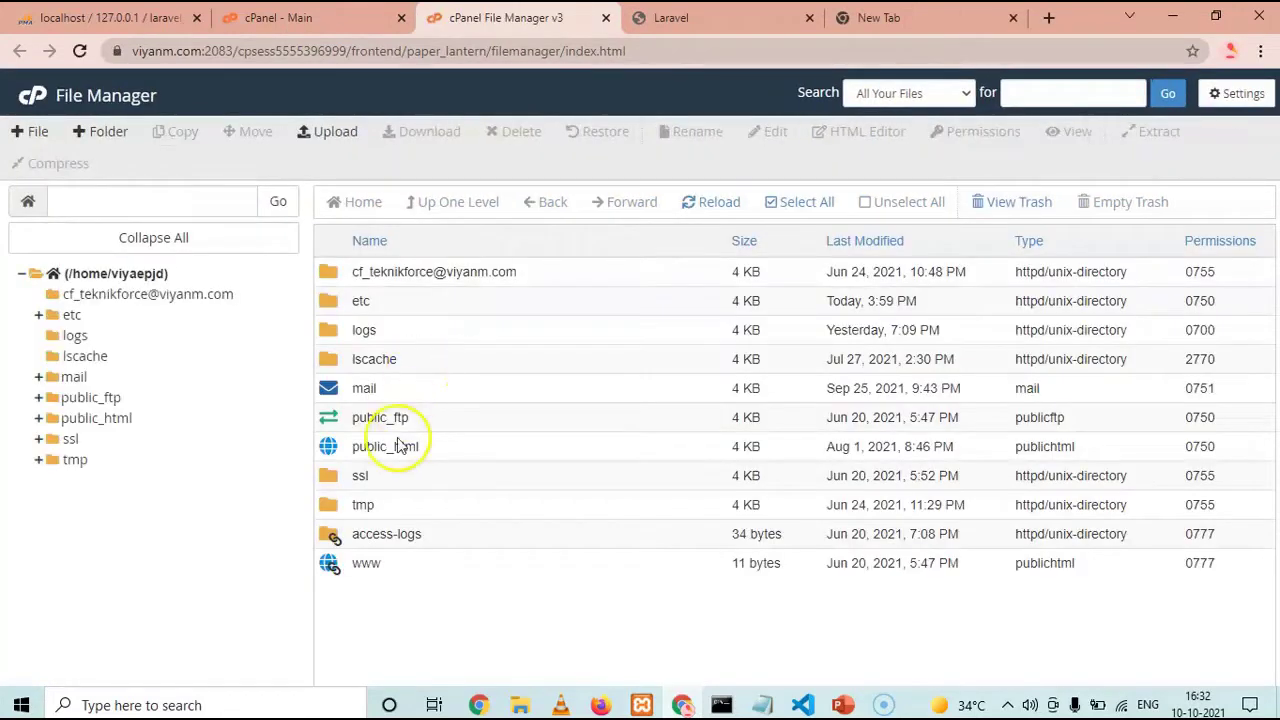
double_click(331, 452)
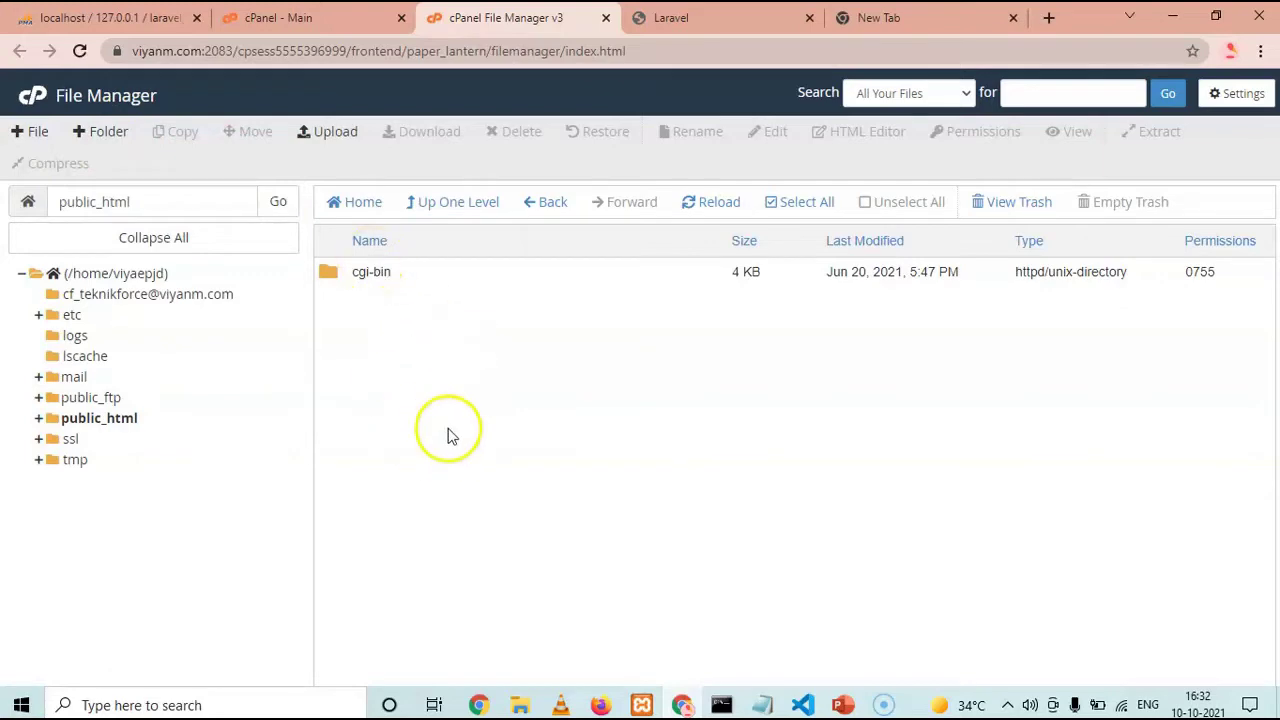
Upload laravel-blog.zip from the local project folder to public_html and return to that folder's file list.
left_click(325, 133)
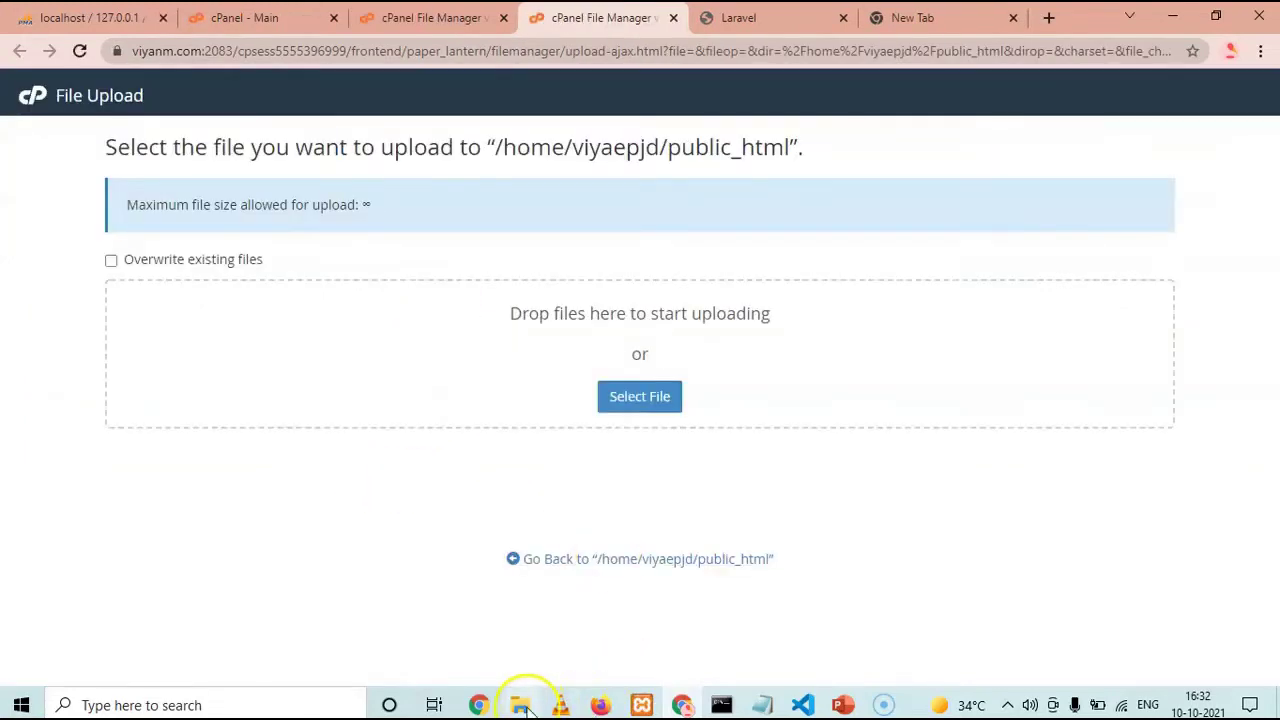
left_click(519, 705)
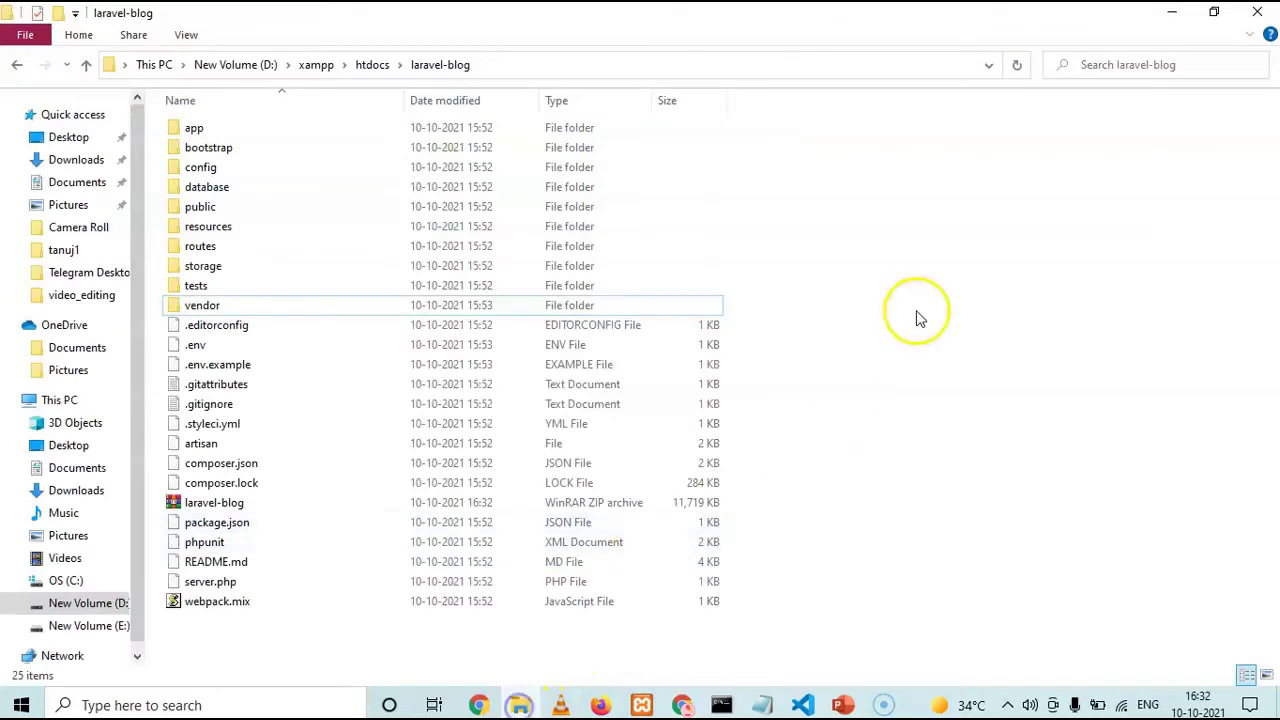
left_click(1210, 17)
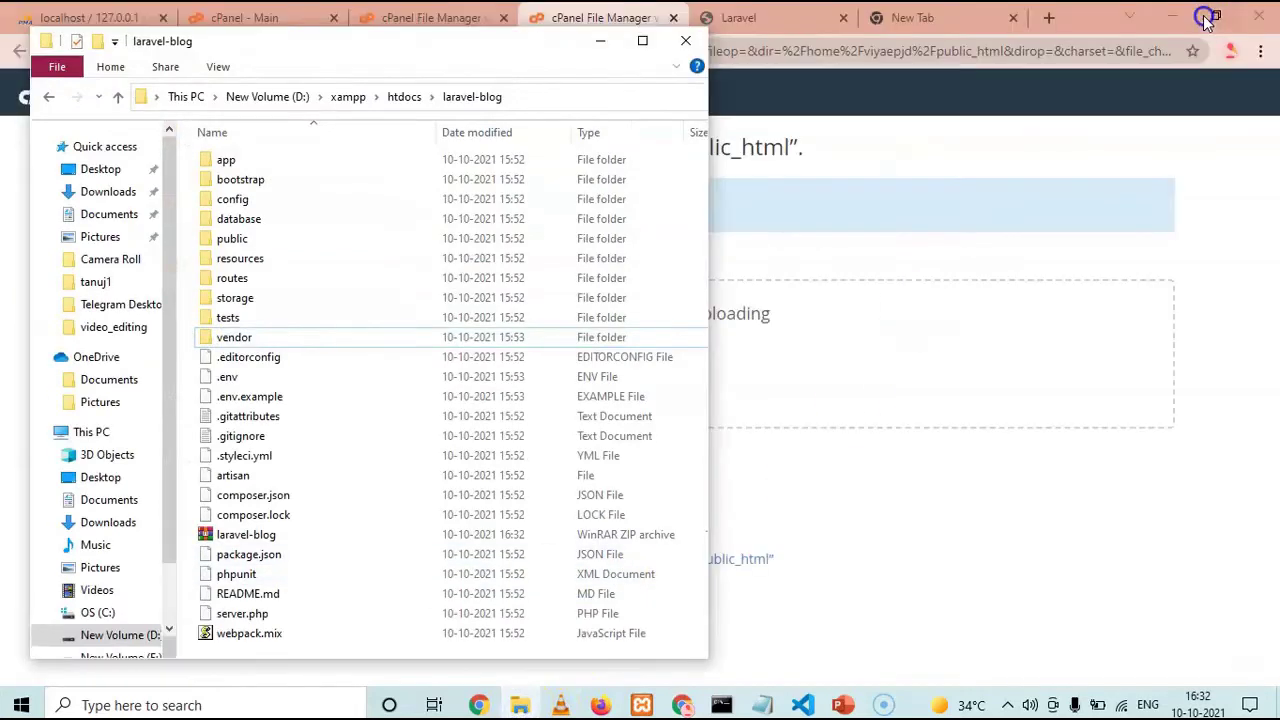
left_click(237, 536)
left_click_drag(237, 536, 811, 380)
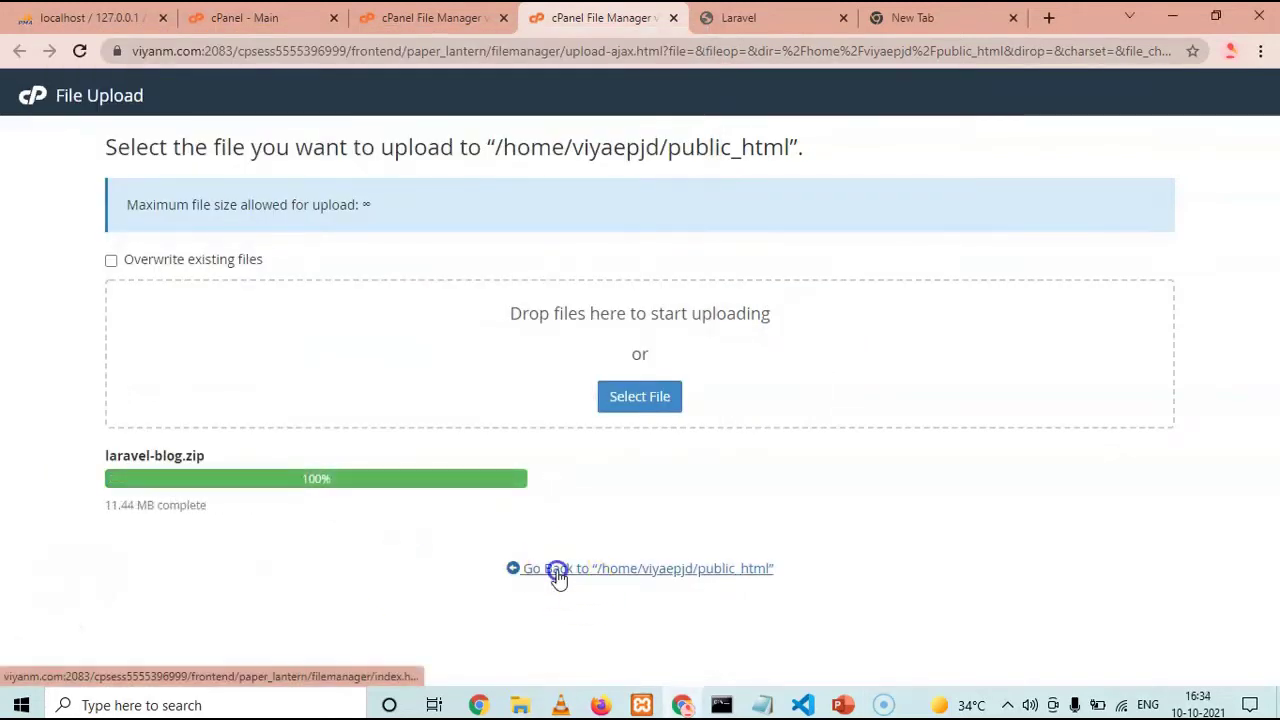
left_click(557, 569)
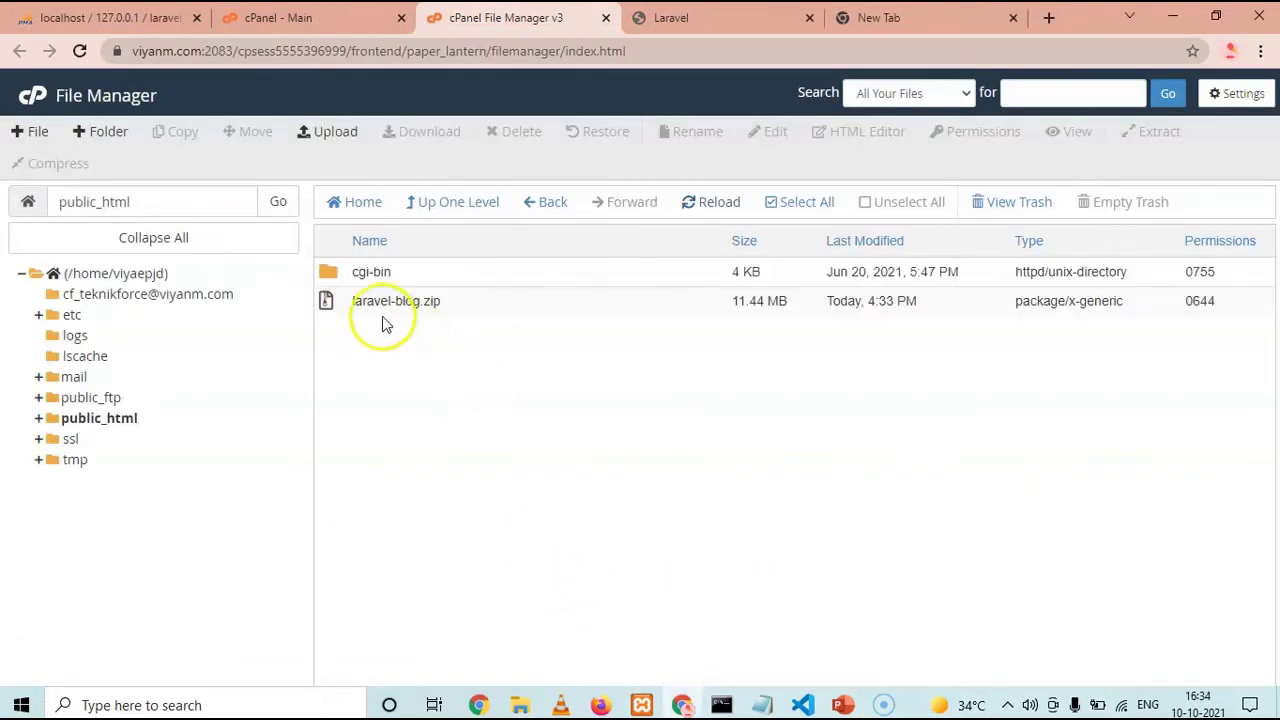
Extract laravel-blog.zip into /public_html and dismiss the extraction results.
right_click(349, 303)
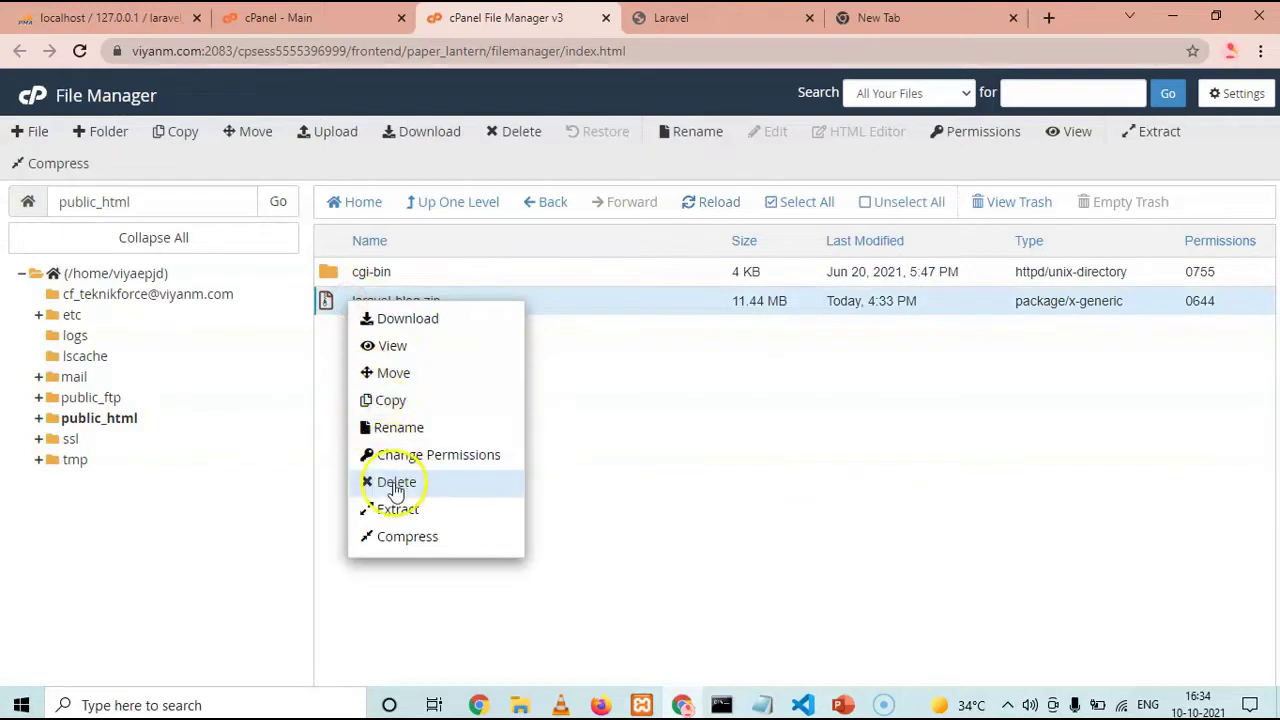
left_click(410, 512)
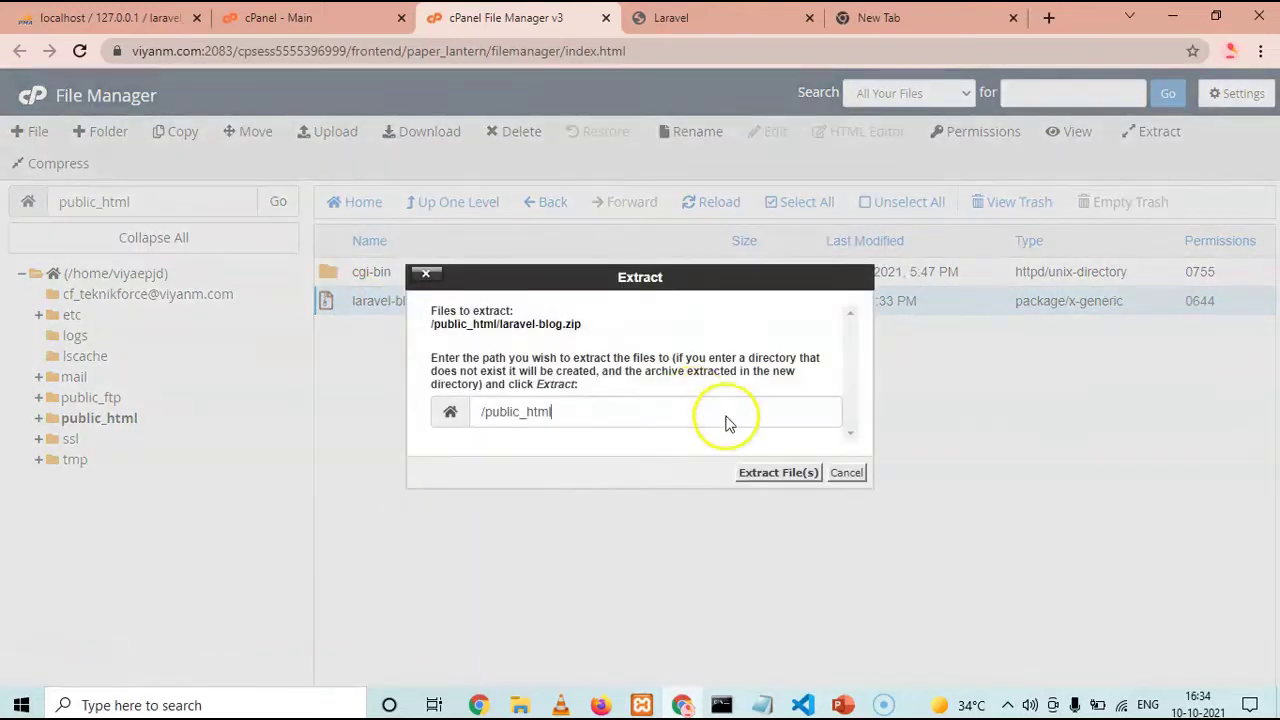
left_click(779, 473)
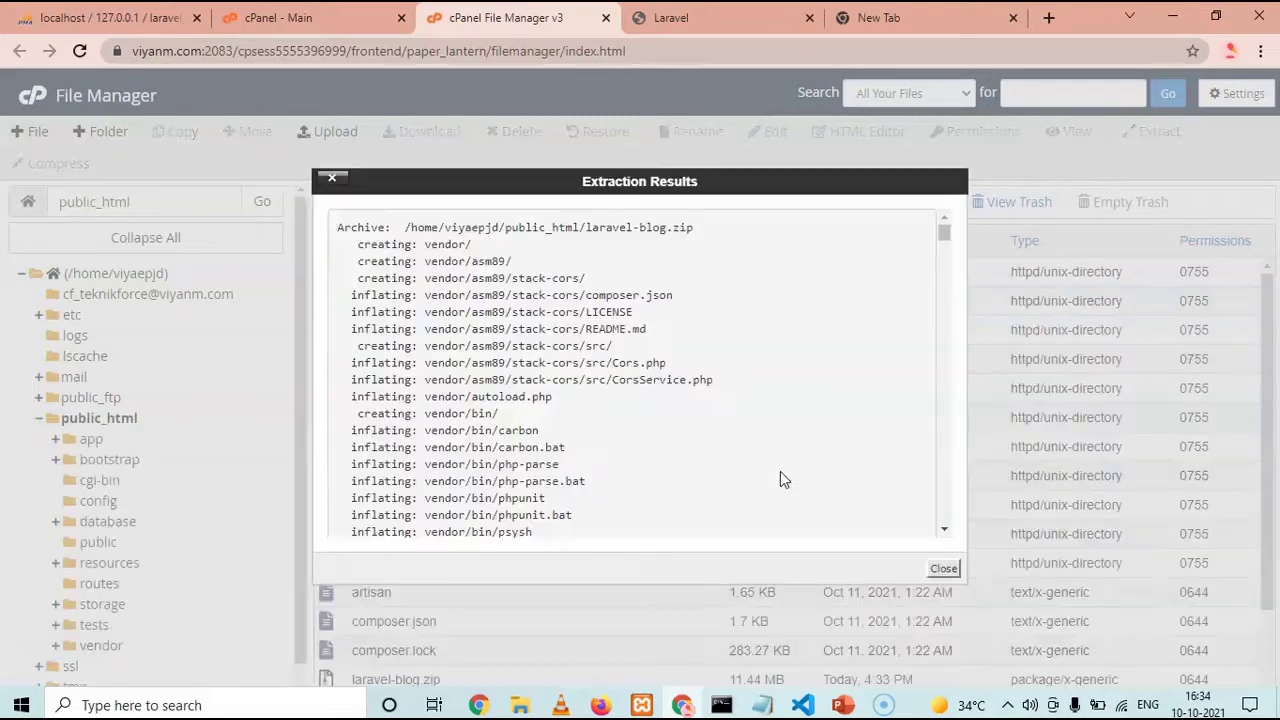
left_click(946, 568)
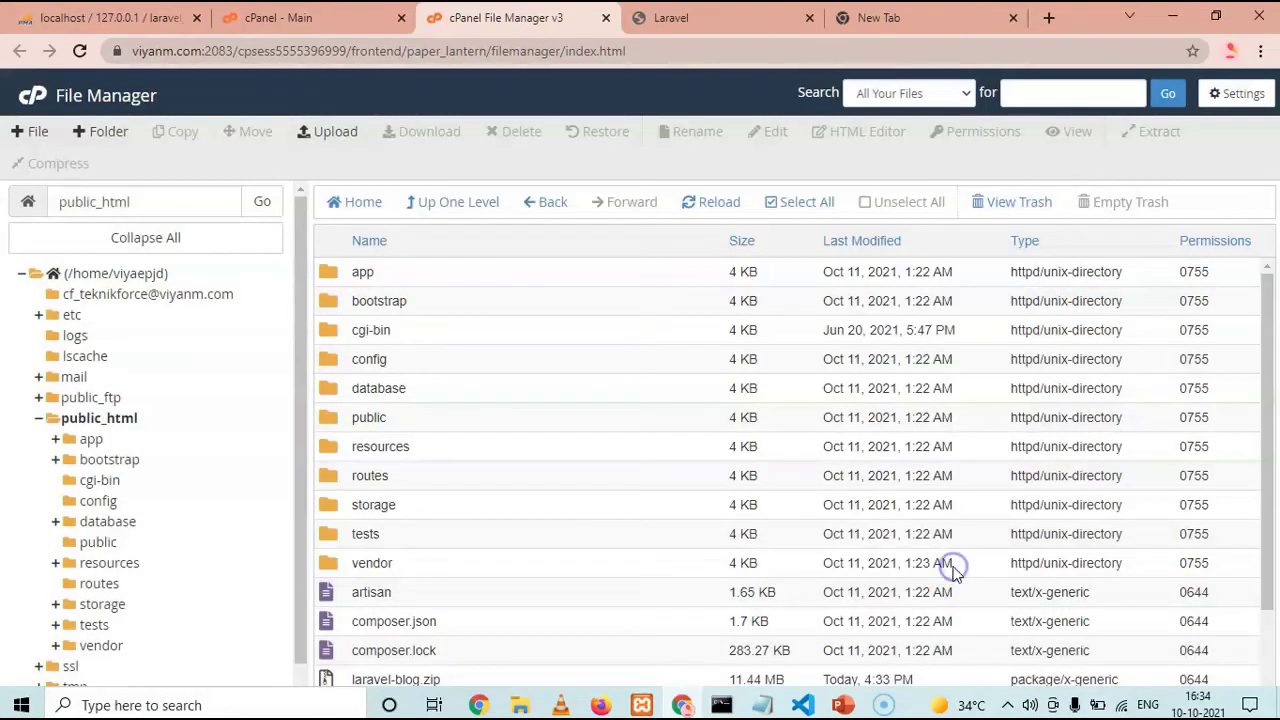
Move laravel-blog.zip from public_html to the trash without permanently deleting it.
left_click_drag(1265, 567, 1257, 646)
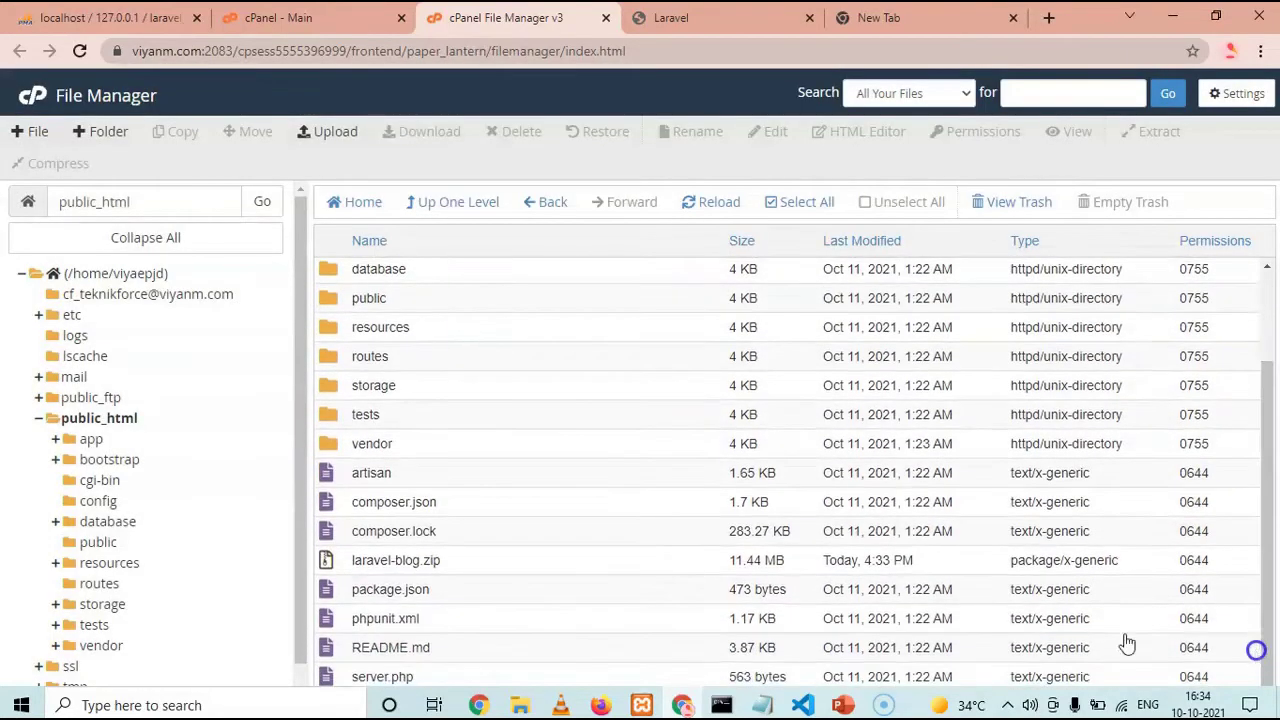
right_click(350, 563)
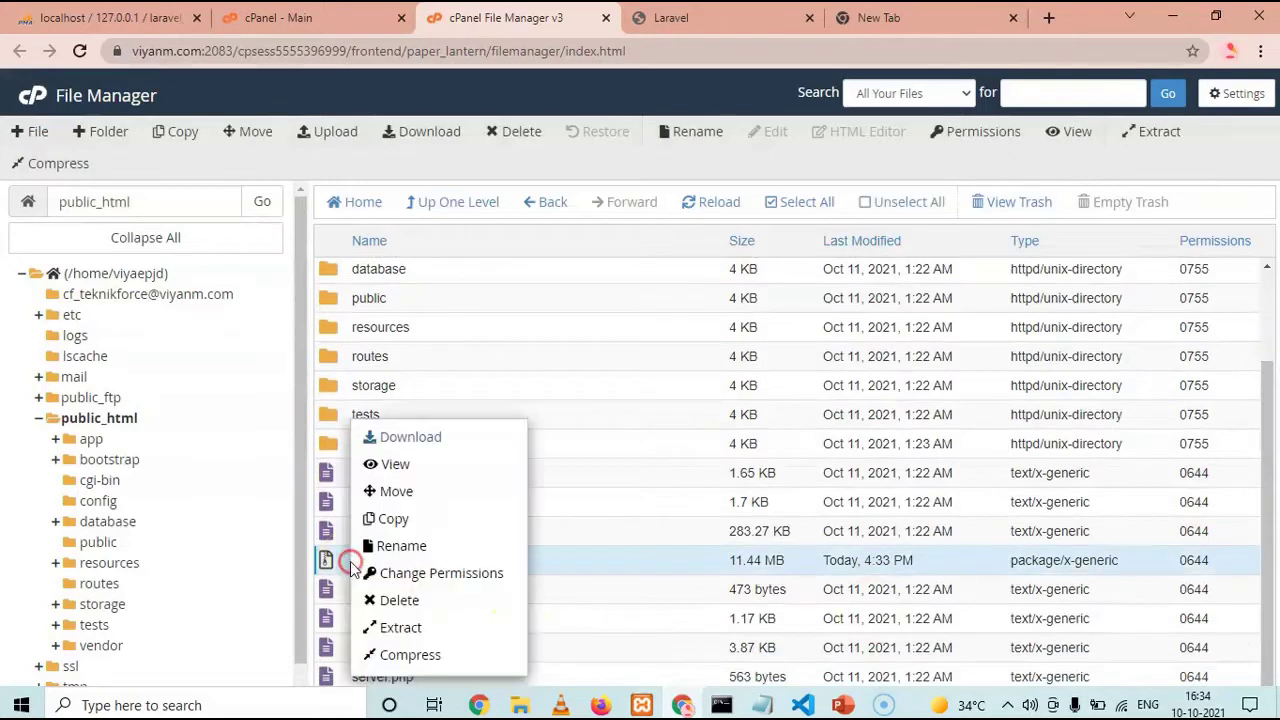
left_click(388, 601)
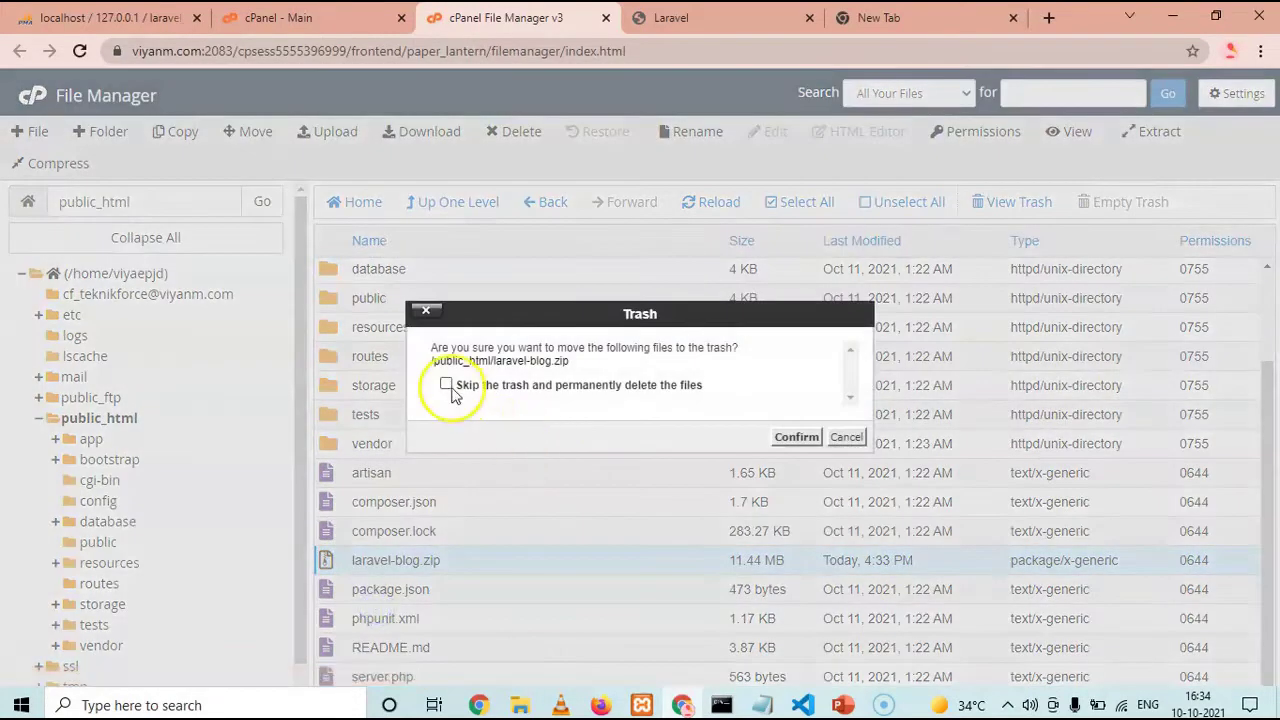
left_click(790, 437)
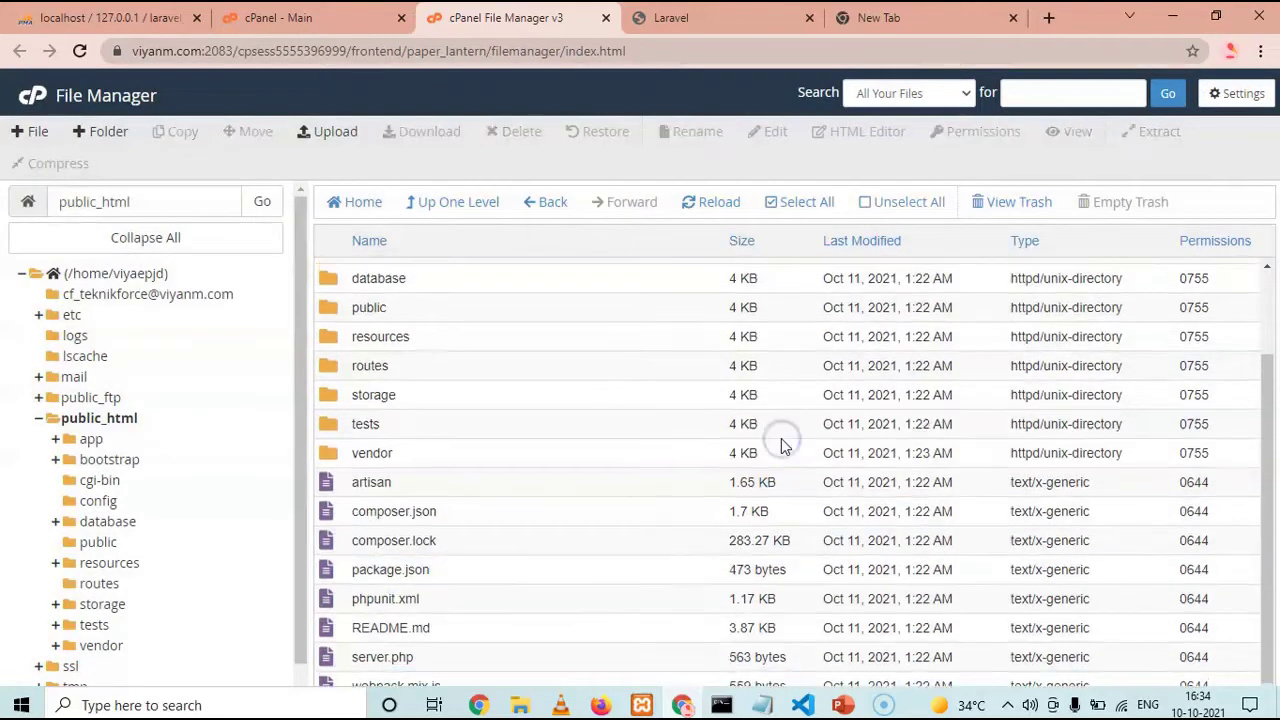
Create a new file named .htaccess in /public_html and look for it in the file list.
left_click(1267, 475)
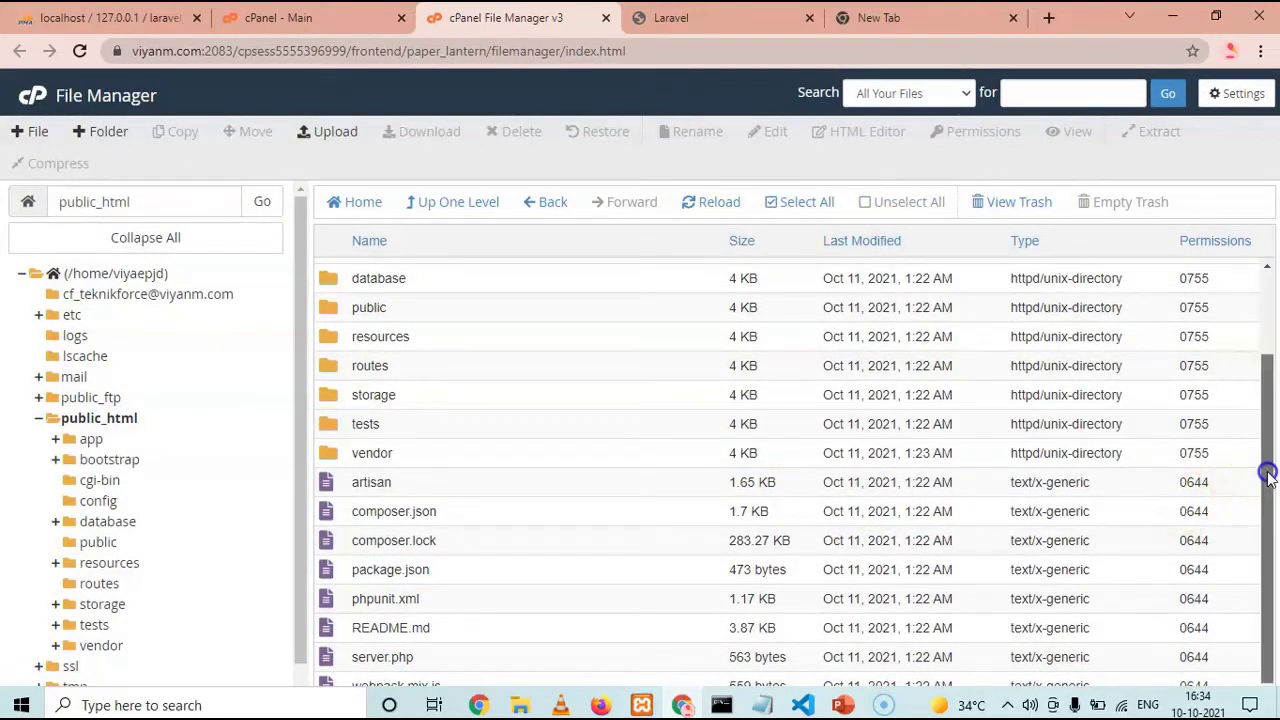
left_click_drag(1265, 550, 1266, 663)
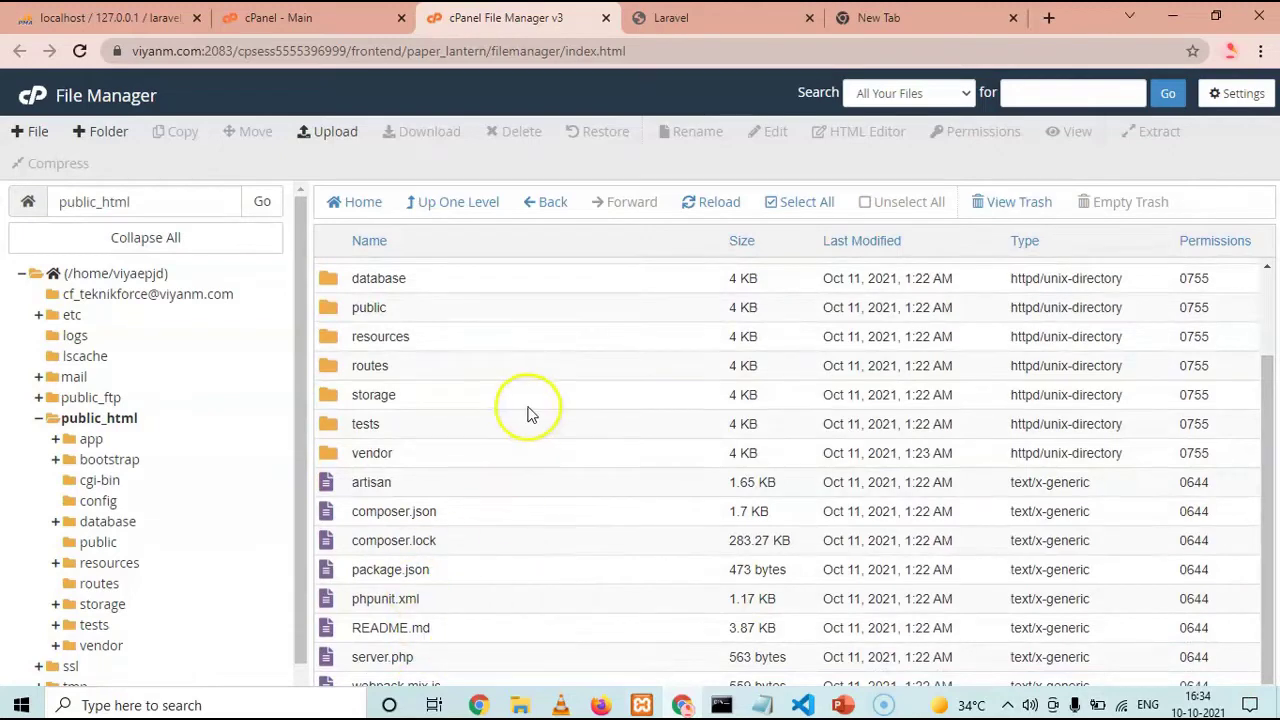
left_click(28, 132)
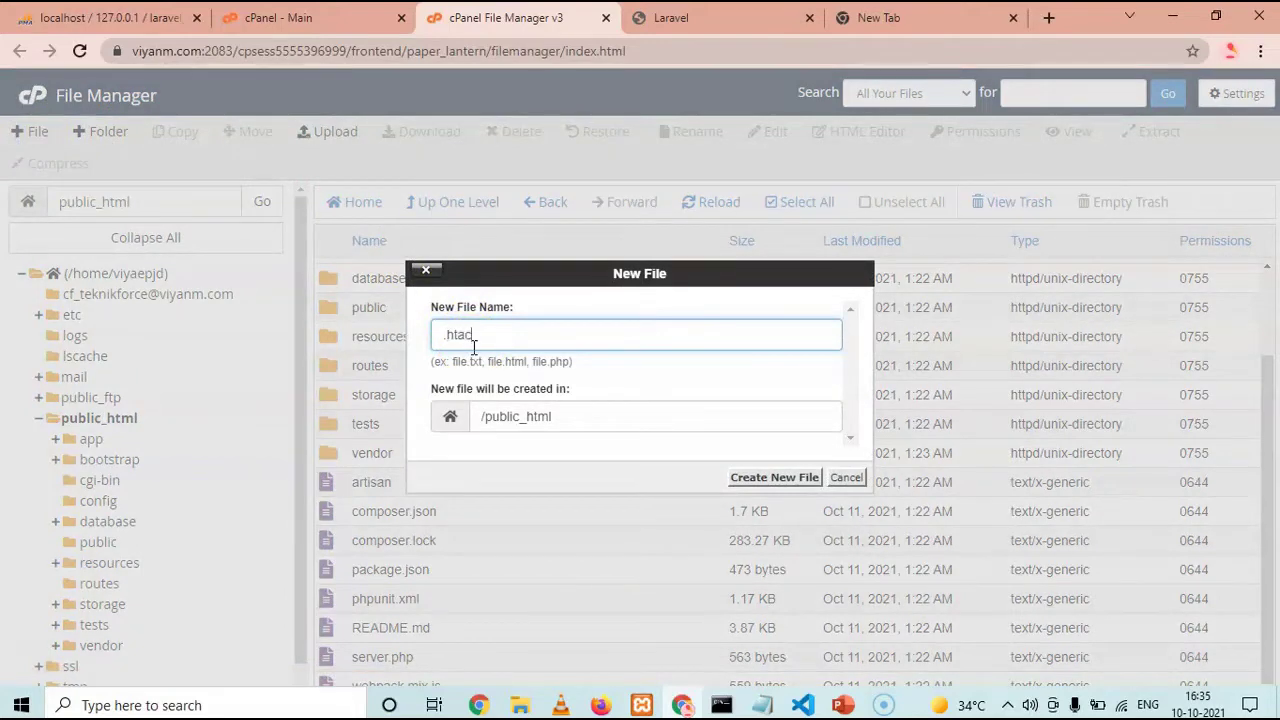
left_click(770, 478)
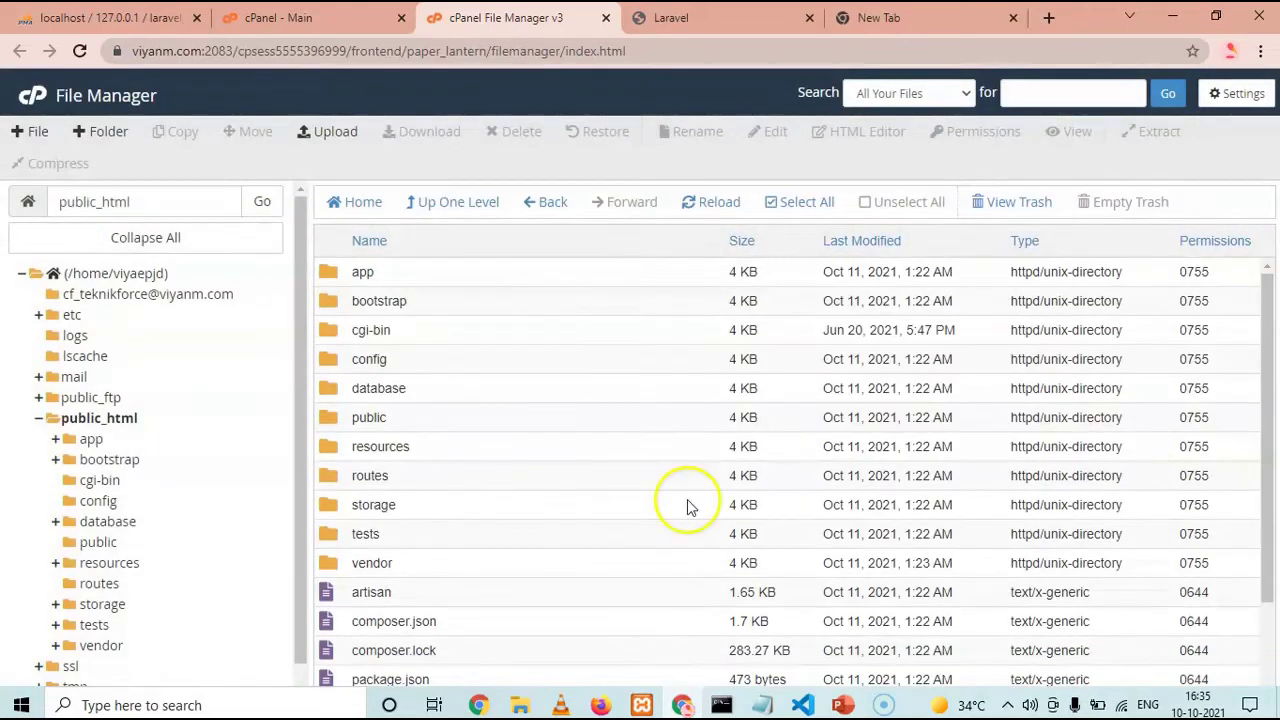
left_click(1270, 410)
left_click_drag(1270, 410, 1260, 571)
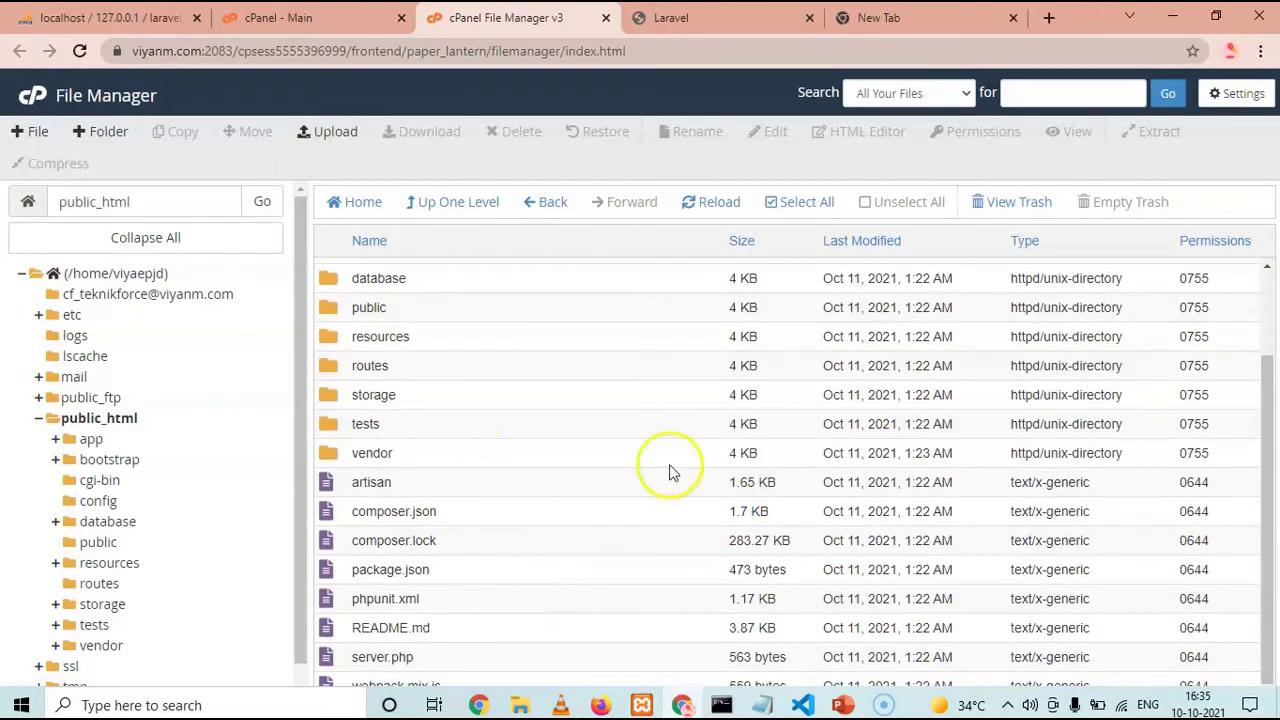
Enable showing hidden files (dotfiles) in the File Manager preferences and locate .htaccess in public_html.
left_click(1236, 93)
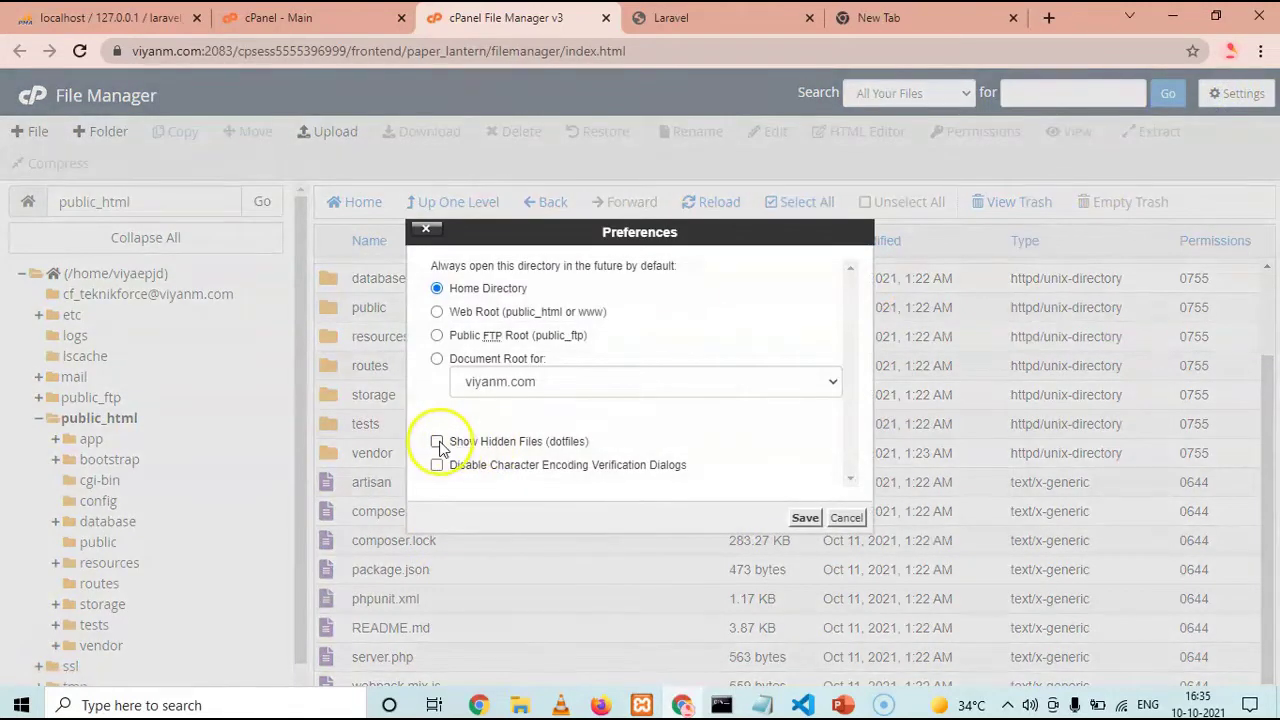
left_click(805, 519)
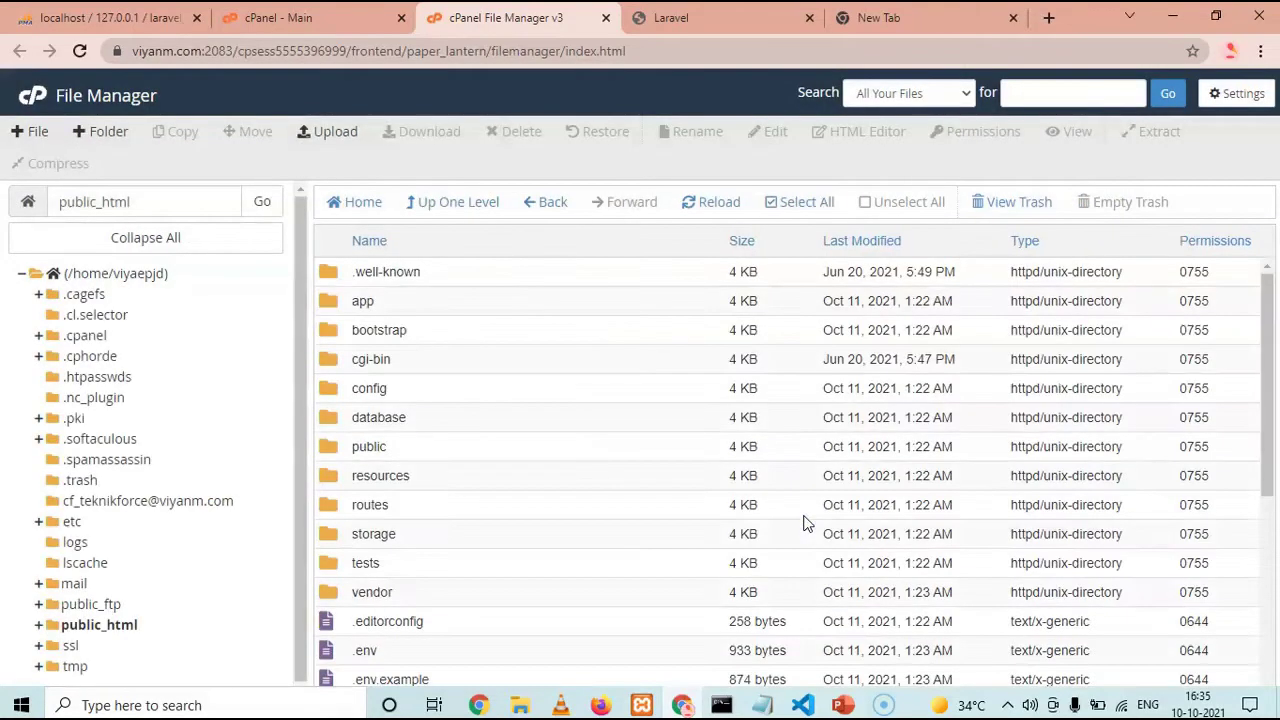
left_click_drag(1268, 372, 1257, 588)
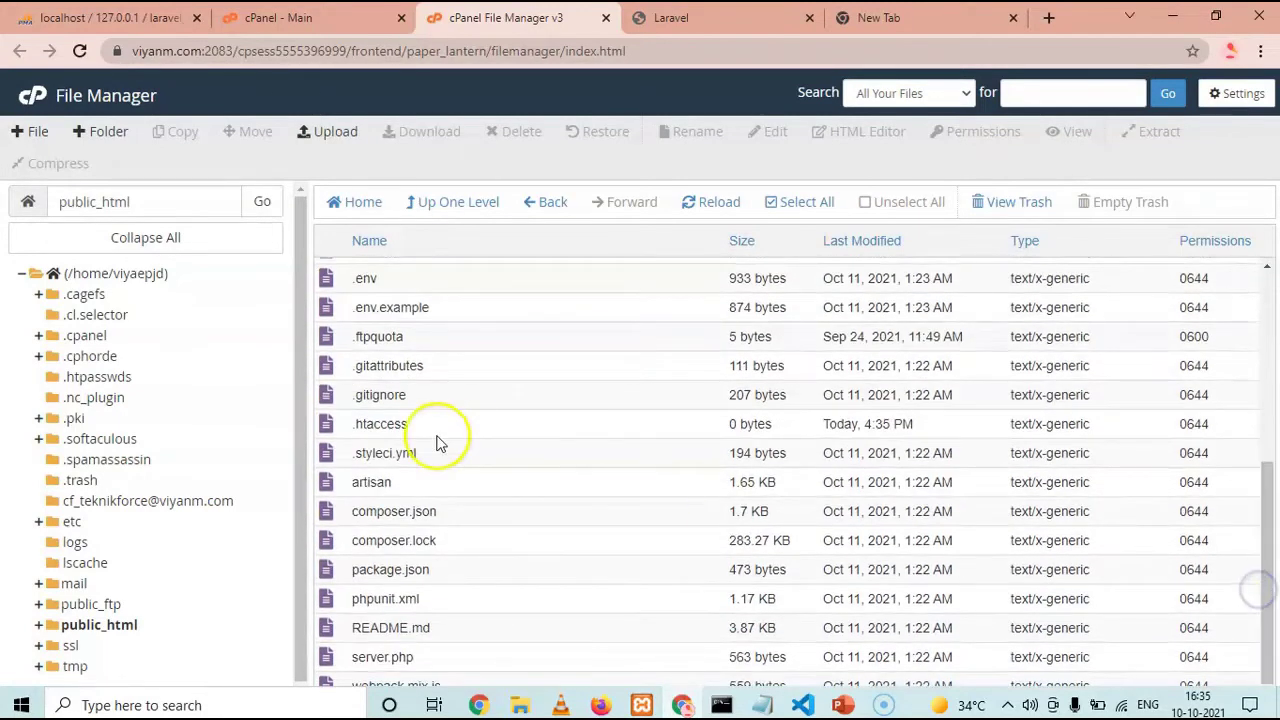
Open the .htaccess file in public_html for editing with utf-8 encoding.
left_click(400, 425)
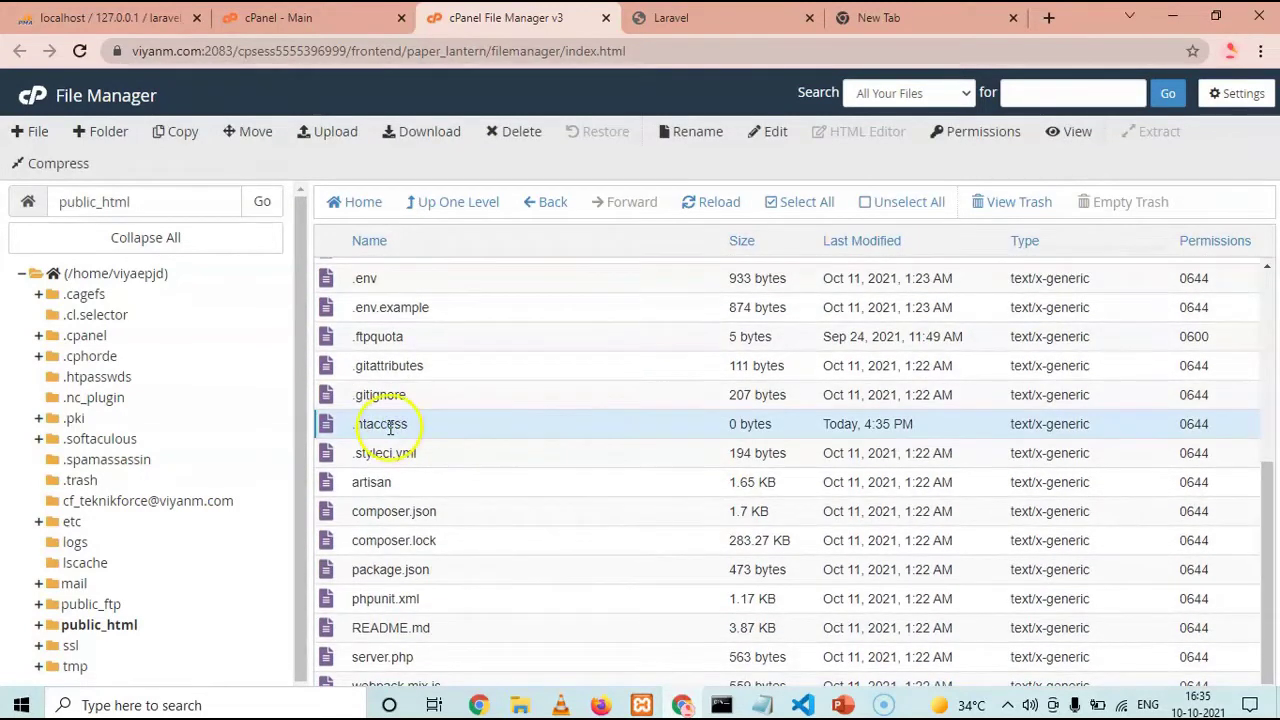
right_click(392, 423)
left_click(428, 493)
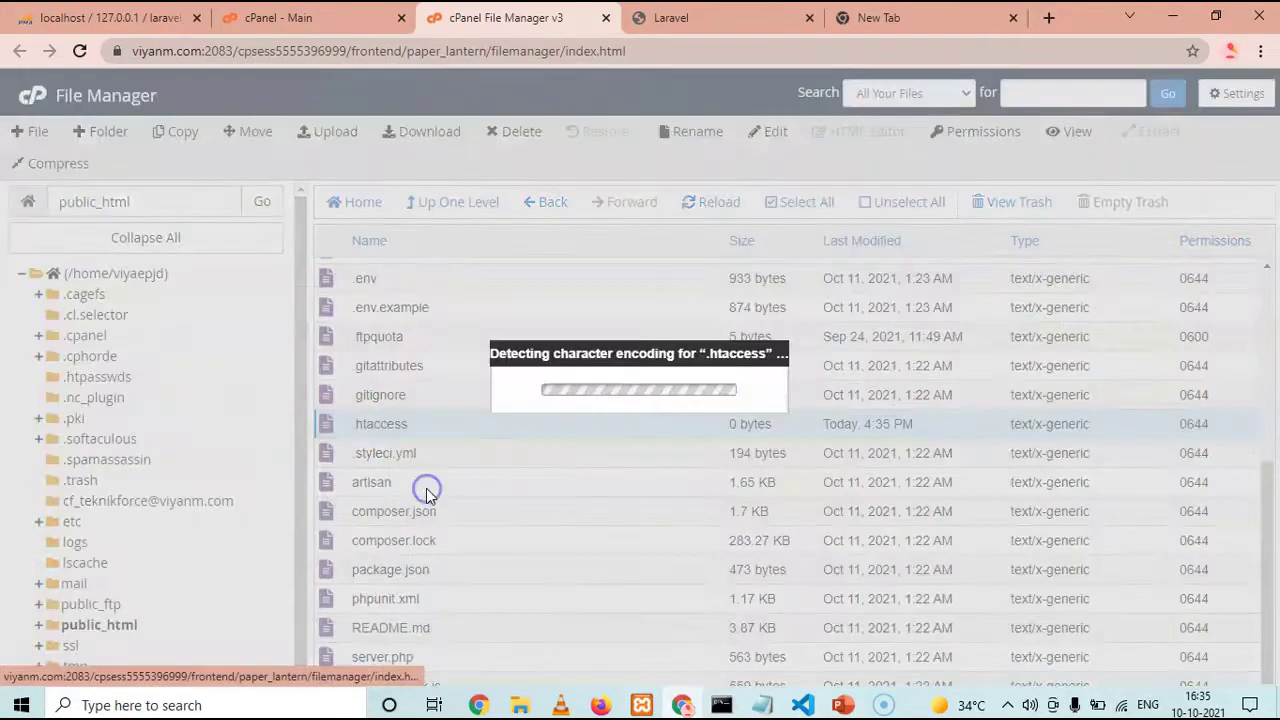
left_click(808, 521)
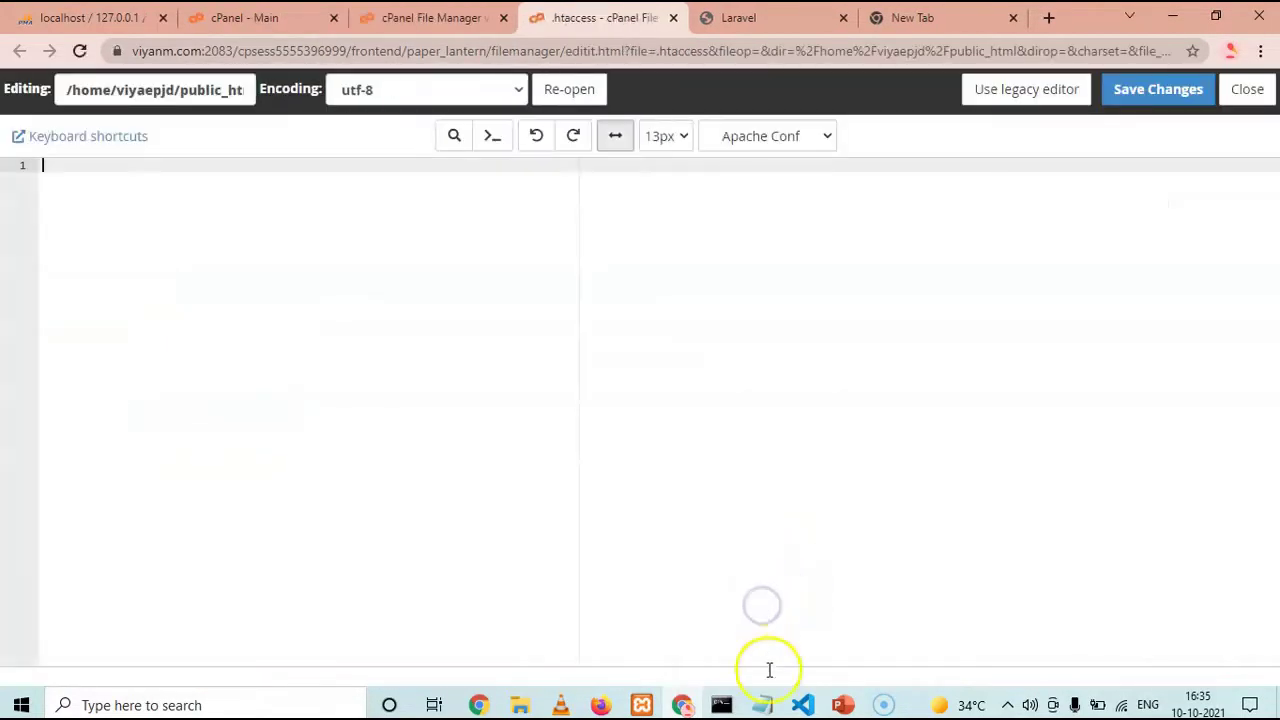
Copy the whole mod_rewrite block from the laravelhtaccess file in Notepad into the empty .htaccess file and save it.
left_click(763, 705)
left_click(851, 146)
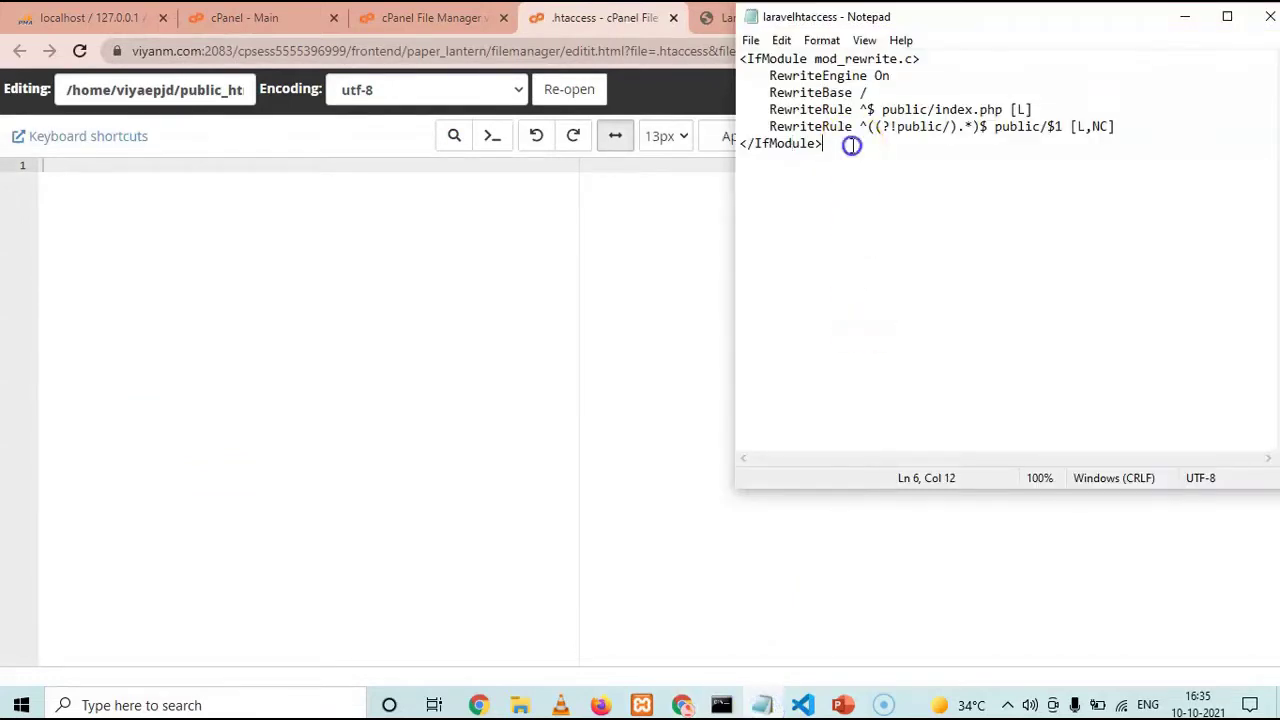
key("ctrl+a")
key("ctrl+c")
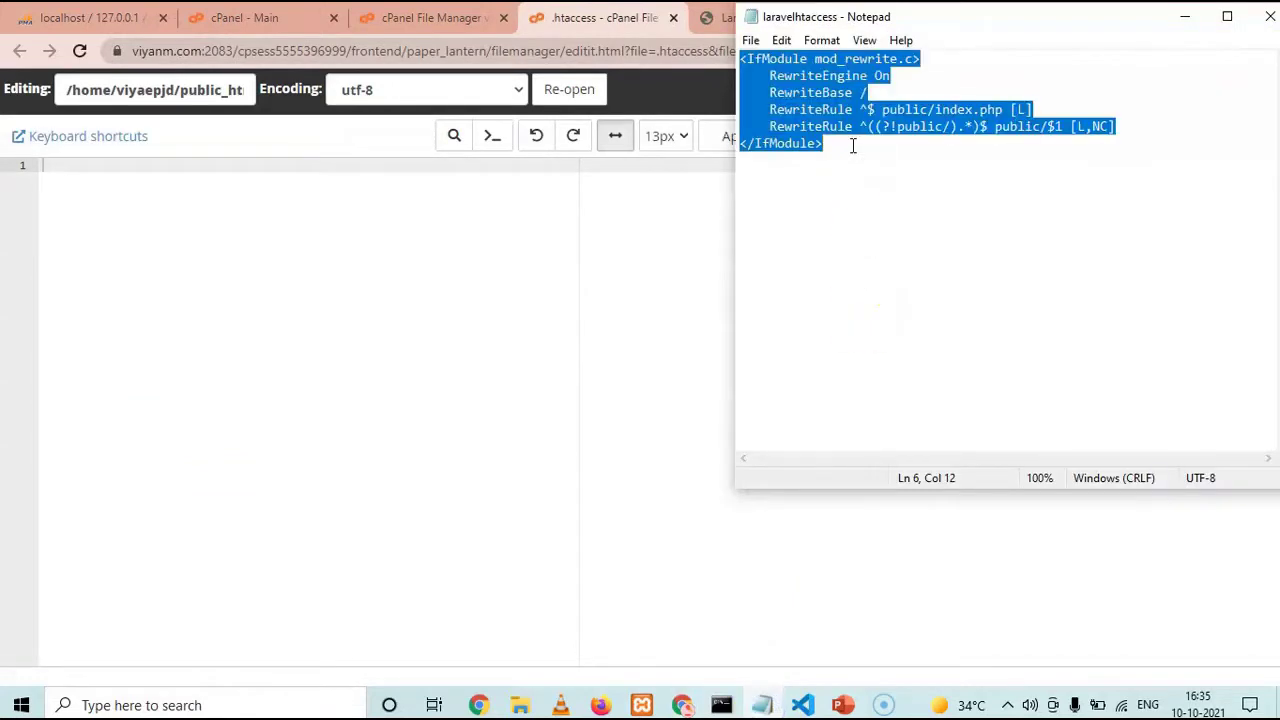
left_click(490, 213)
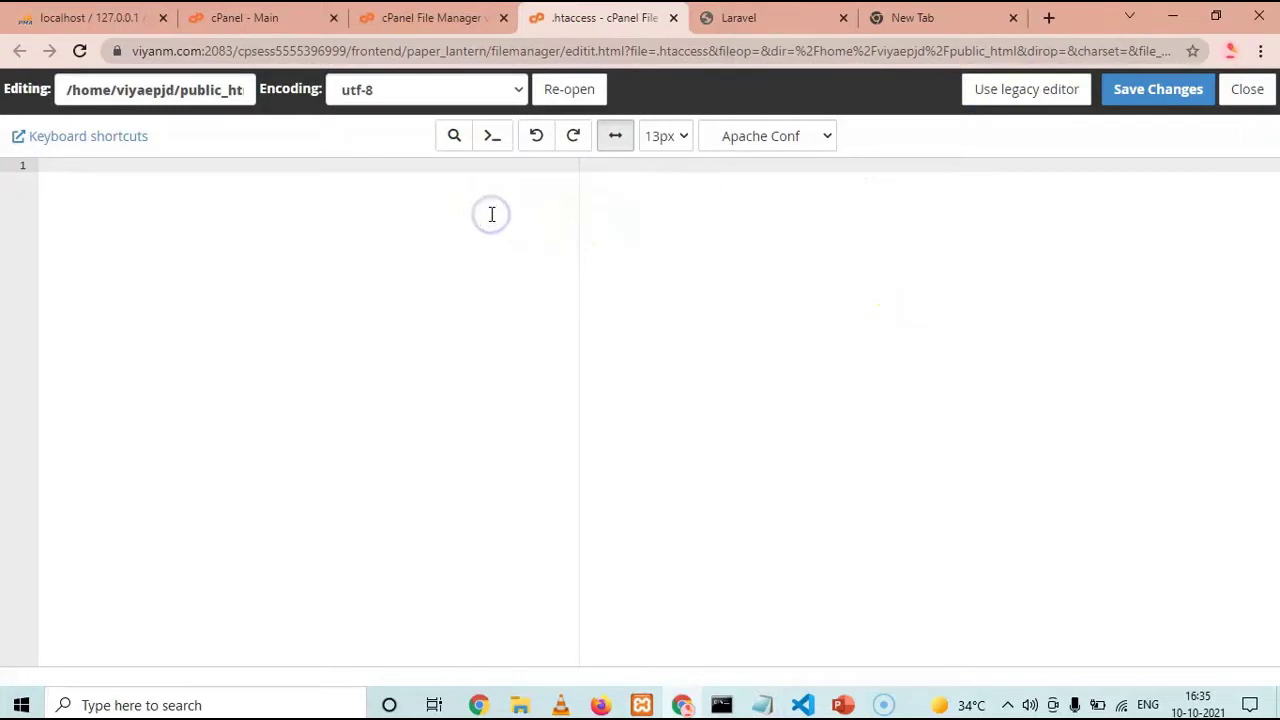
key("ctrl+v")
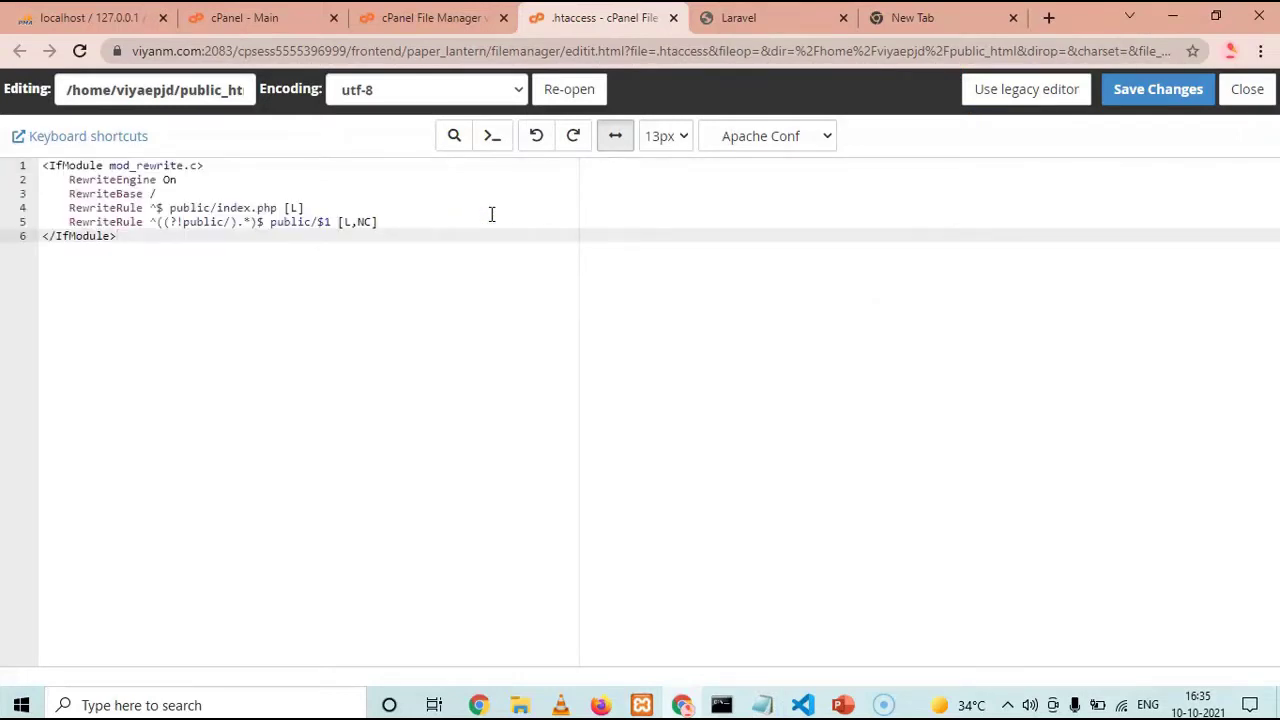
left_click(1132, 92)
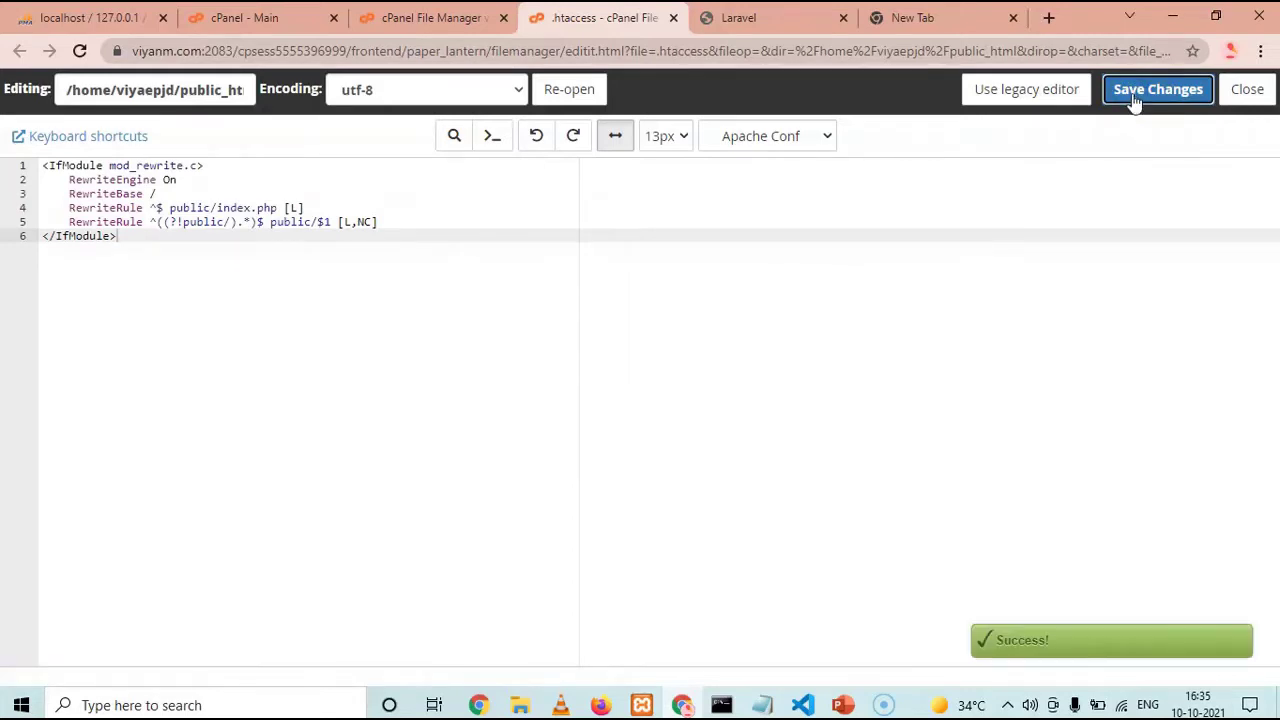
Go up from public_html to the home directory in File Manager and return to the cPanel main page.
left_click(443, 18)
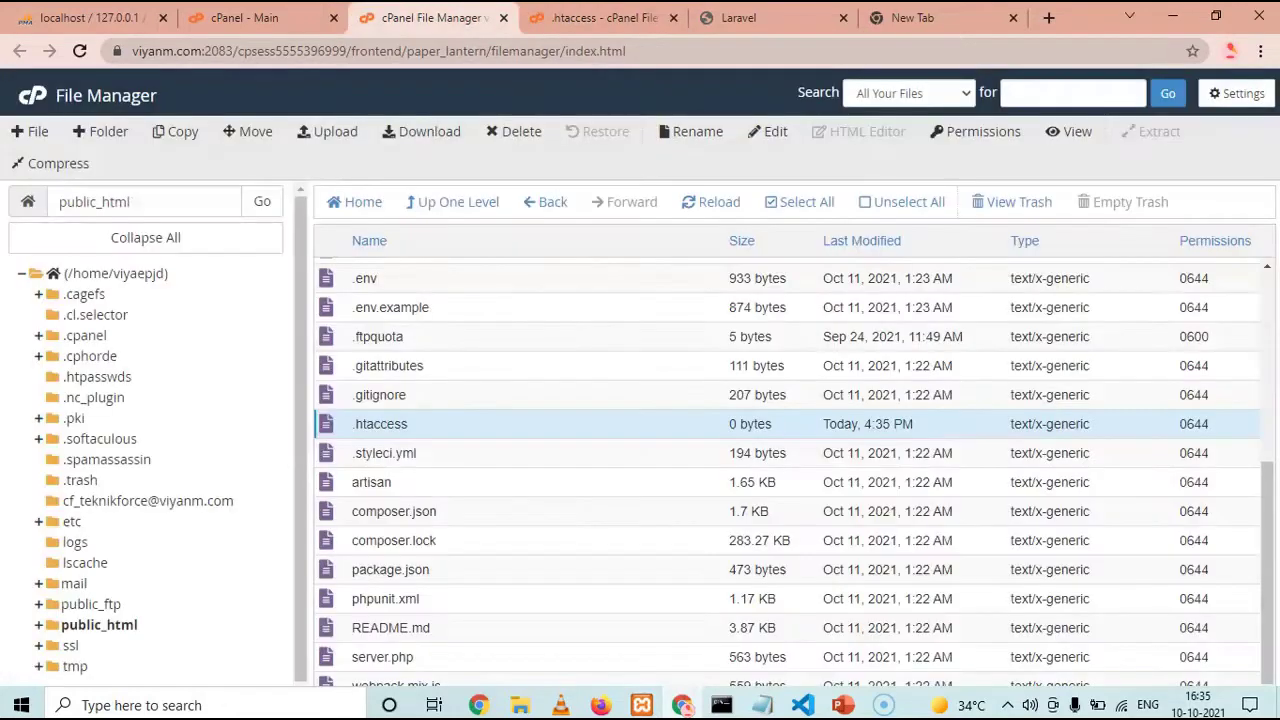
left_click(427, 206)
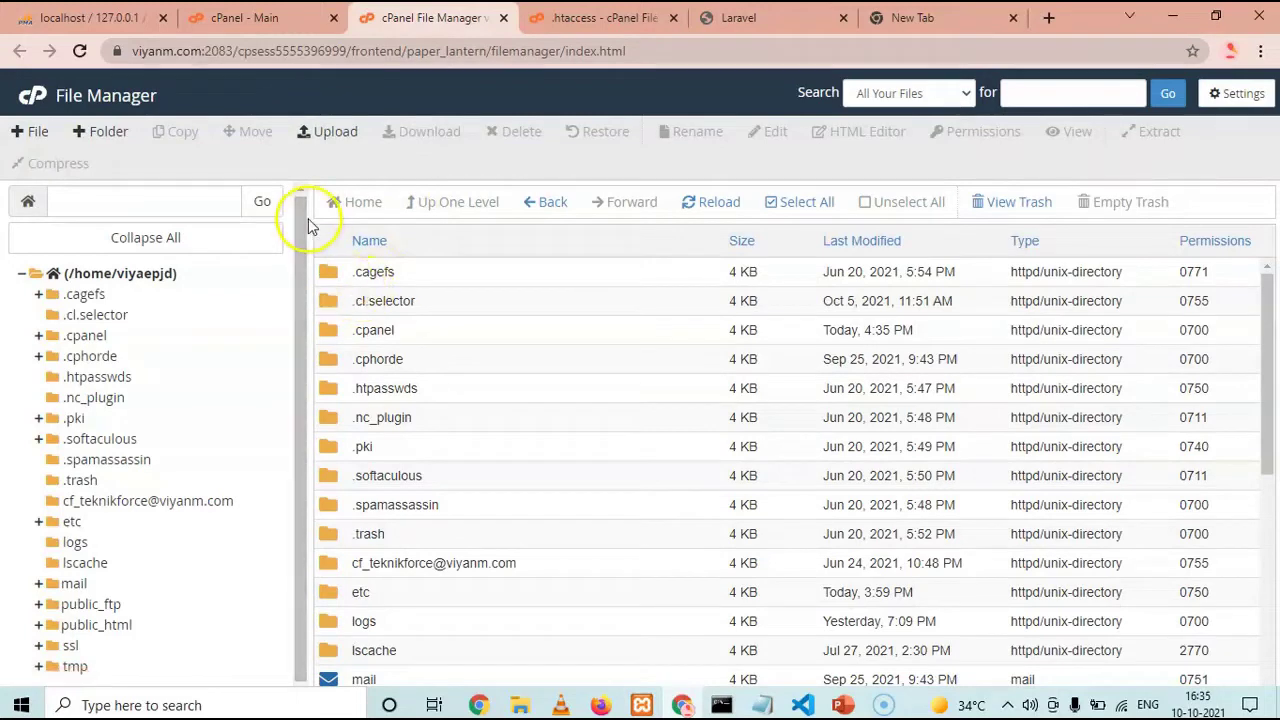
left_click(237, 20)
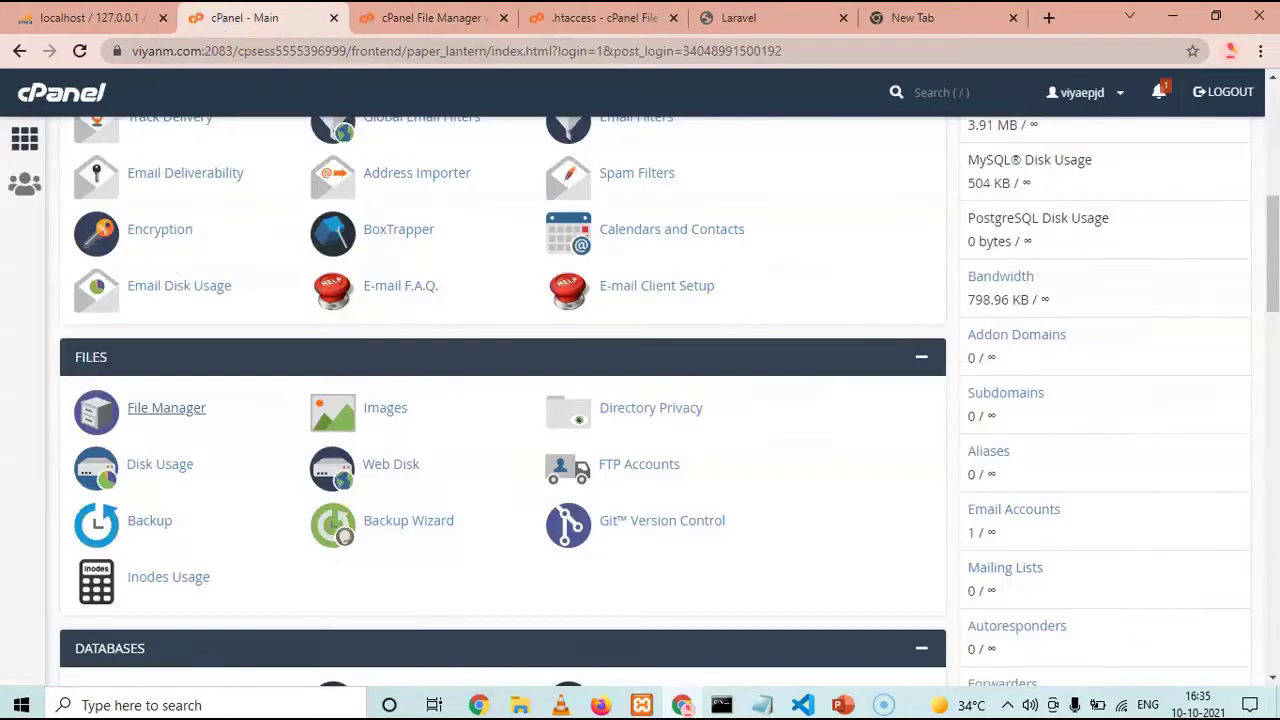
Export the laravel_blog database from the local phpMyAdmin using the Quick method in SQL format.
left_click(90, 17)
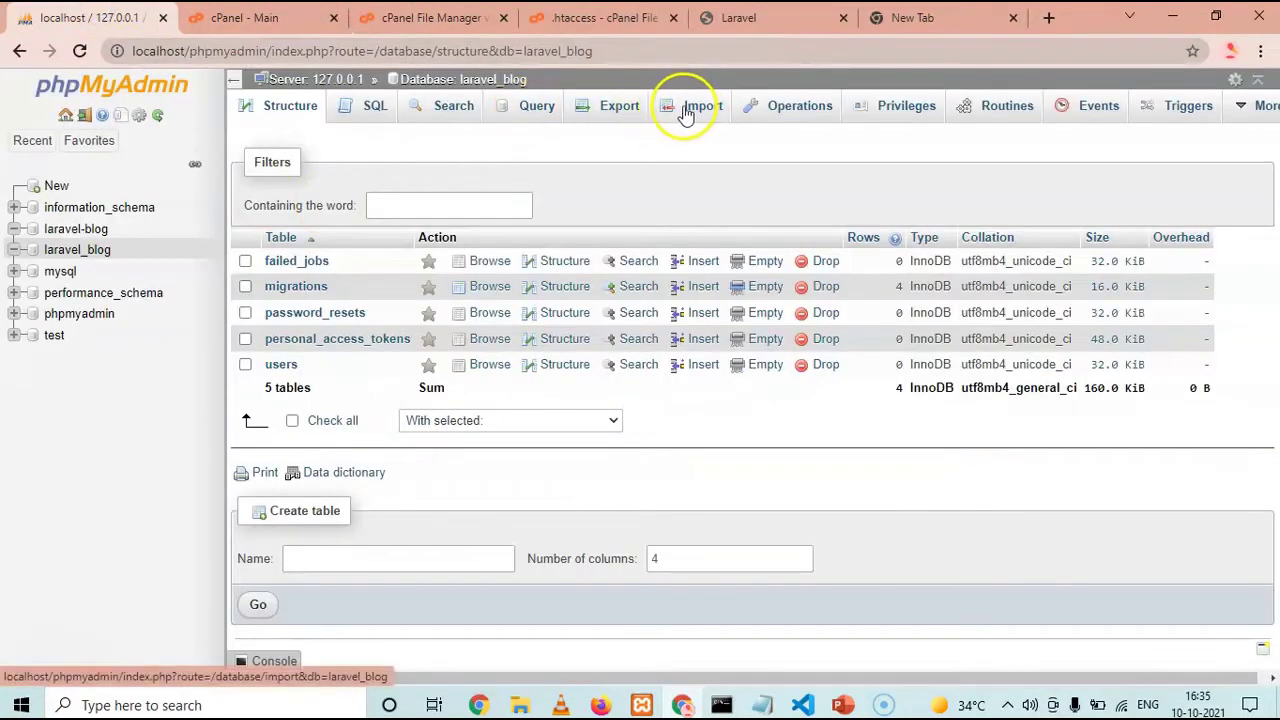
left_click(600, 113)
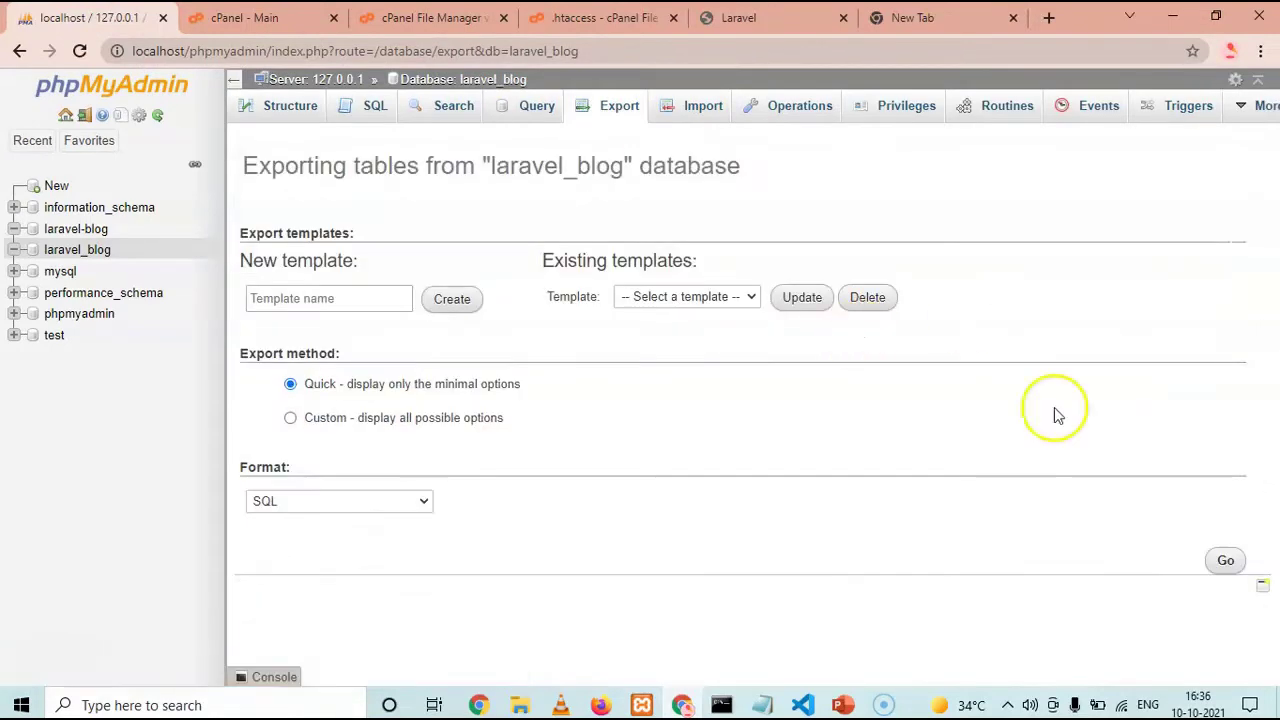
left_click(1226, 560)
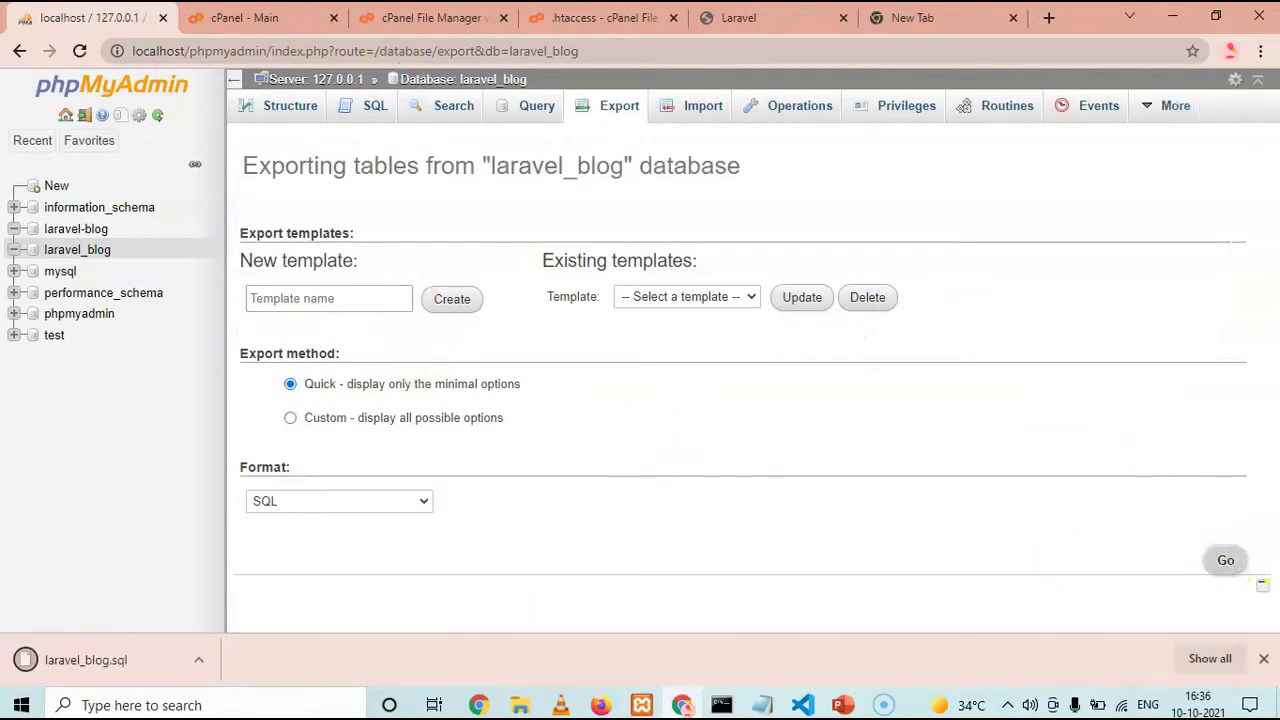
Create a new MySQL database named laravel under the account prefix in cPanel and return to the MySQL Databases page.
left_click(245, 17)
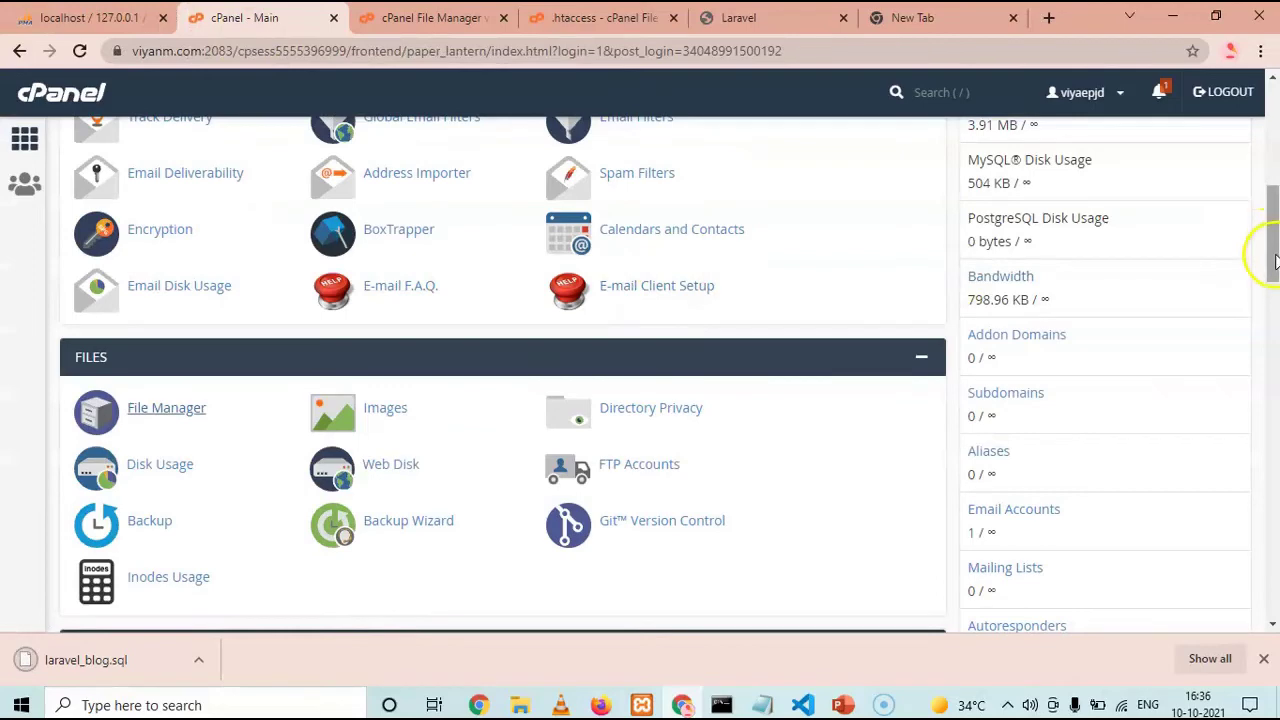
left_click_drag(1272, 258, 1268, 320)
left_click(385, 316)
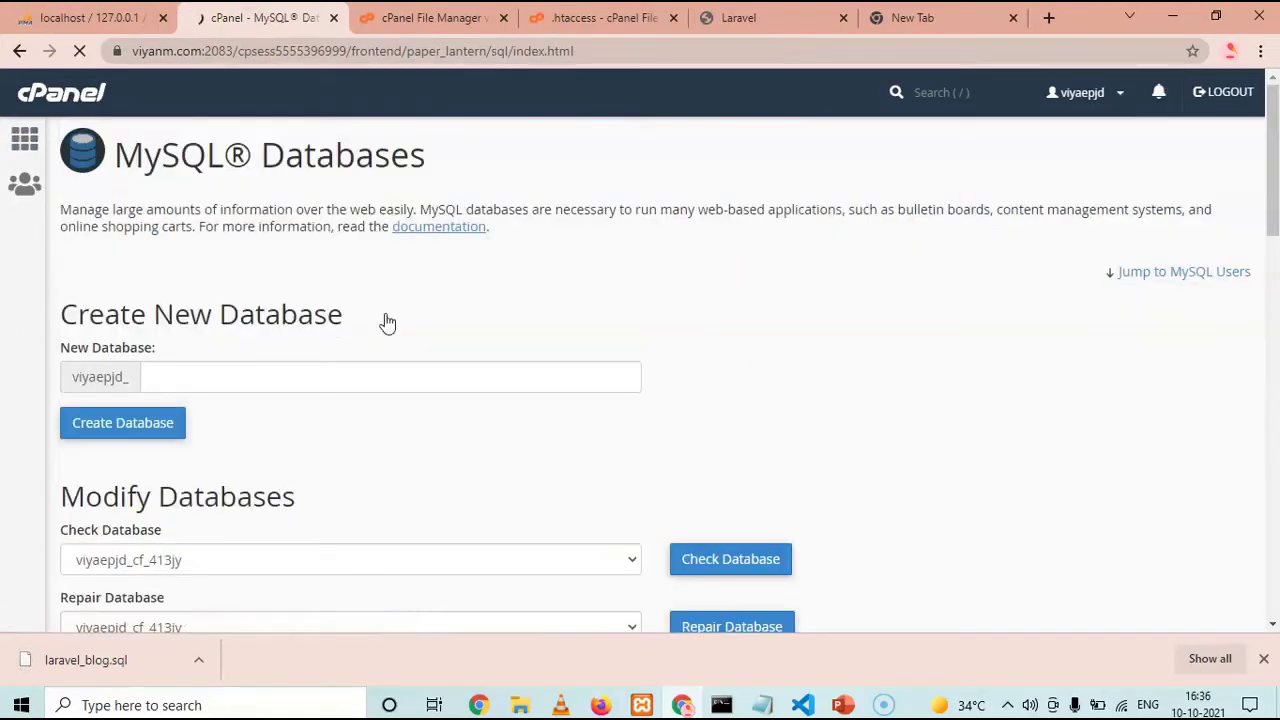
left_click(374, 380)
left_click(286, 382)
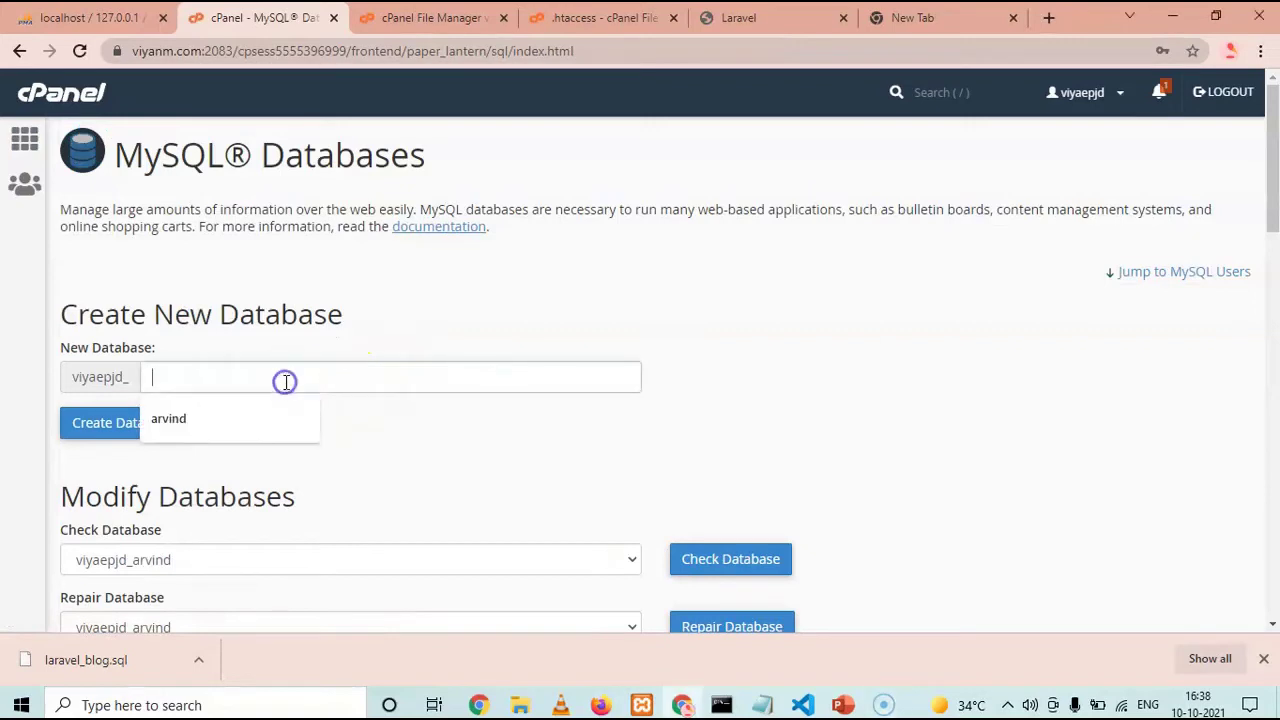
type("l")
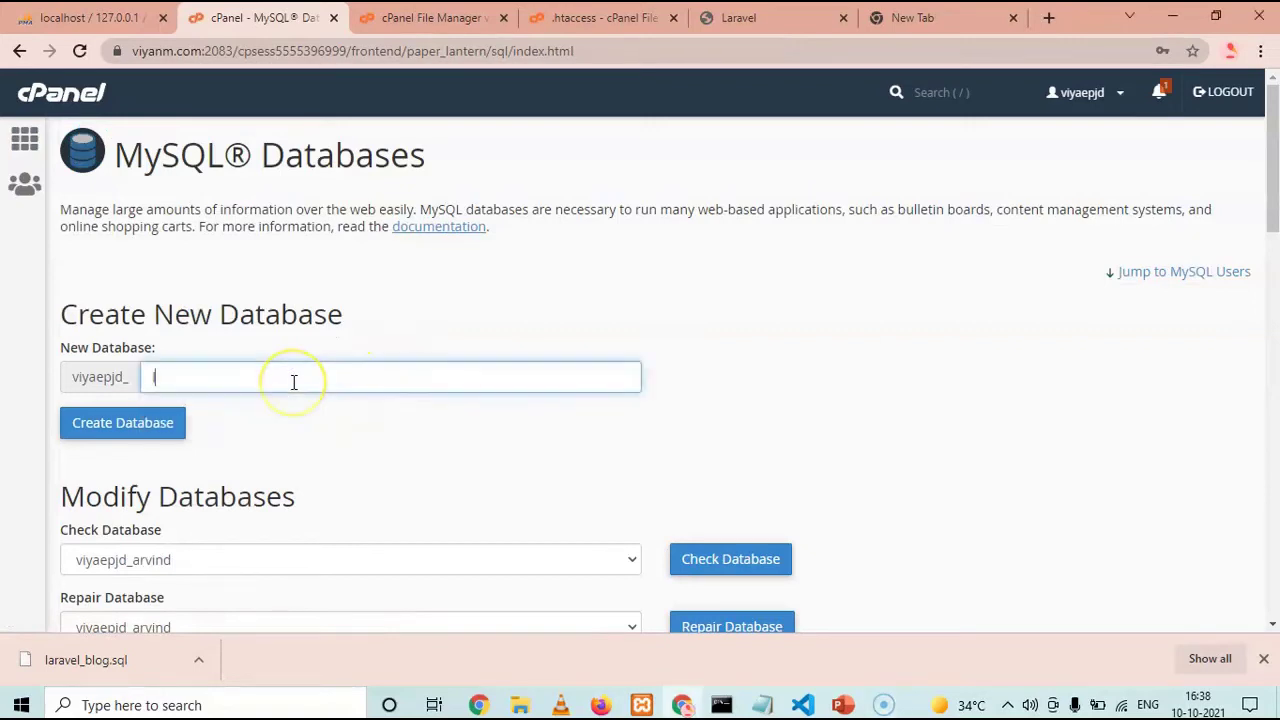
type("aravle")
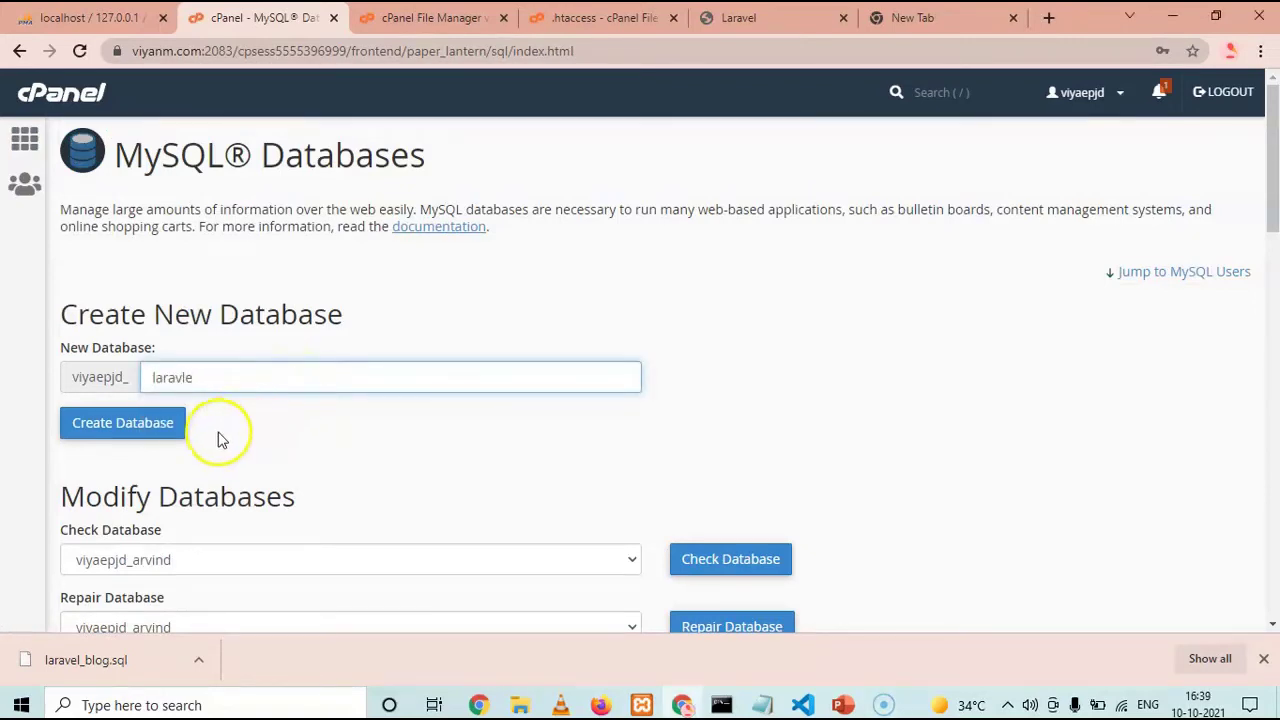
key("BackSpace")
key("BackSpace")
type("el")
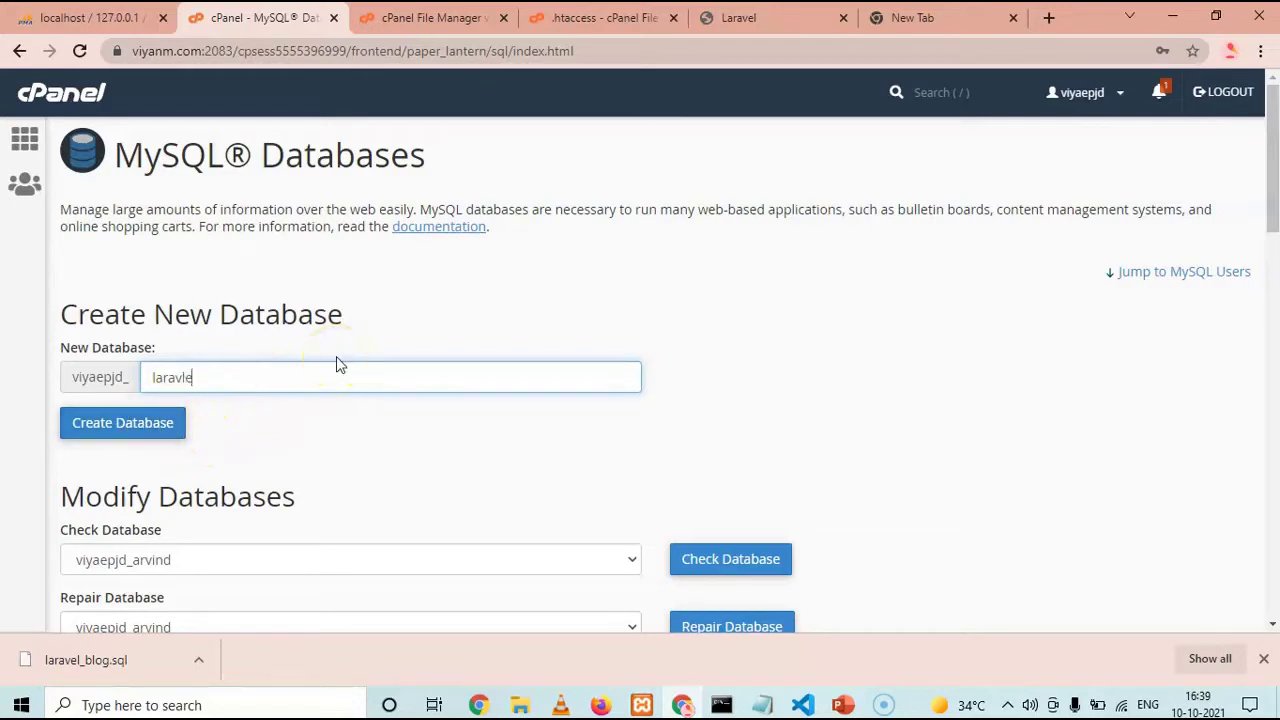
key("BackSpace")
key("BackSpace")
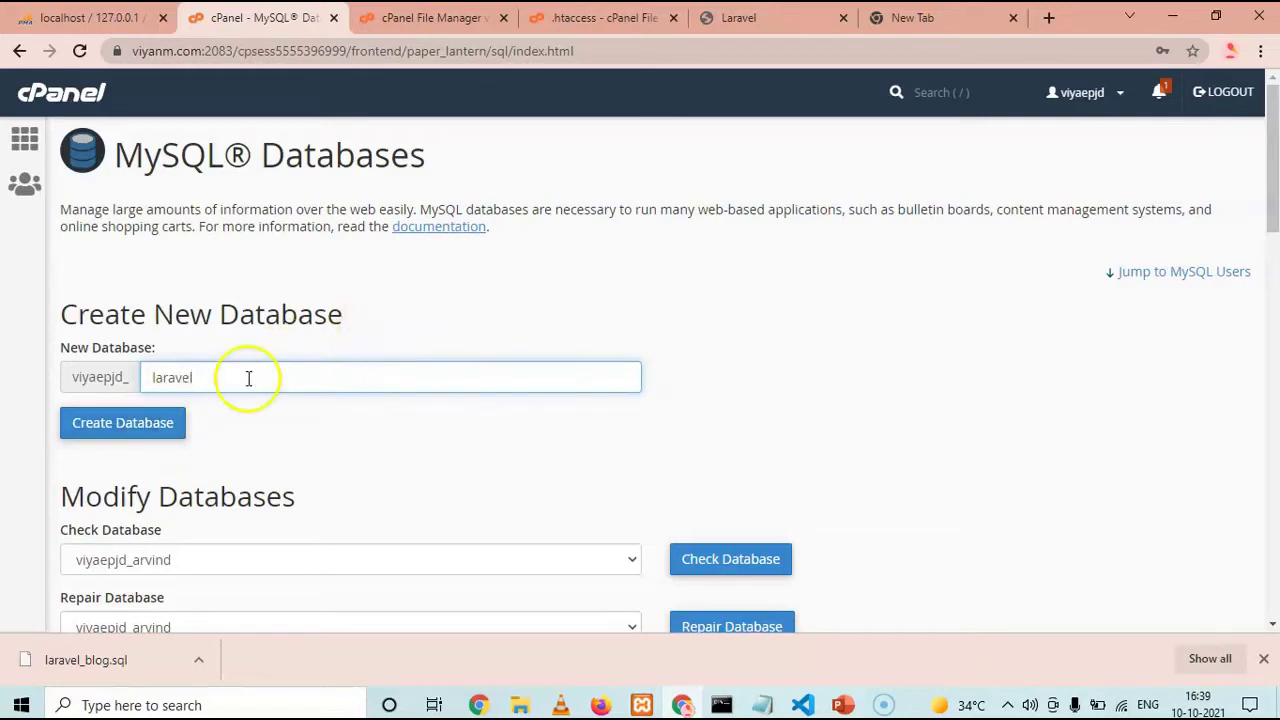
left_click(143, 428)
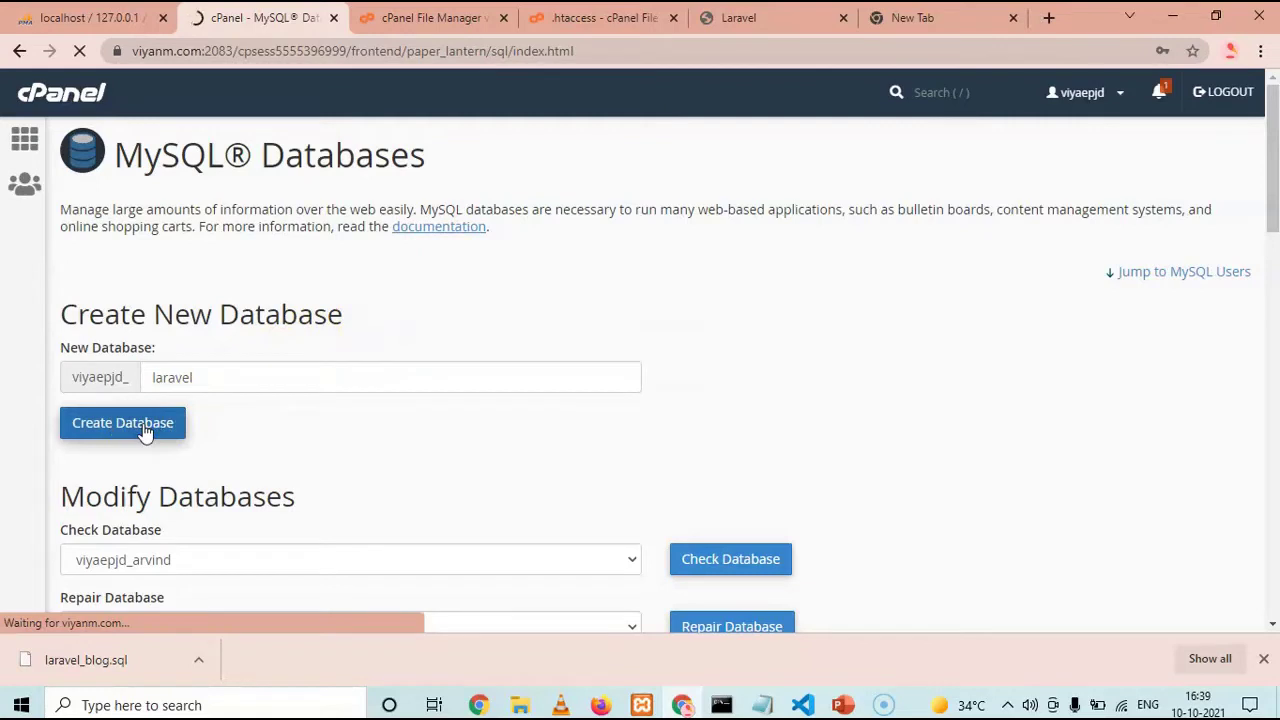
left_click(371, 406)
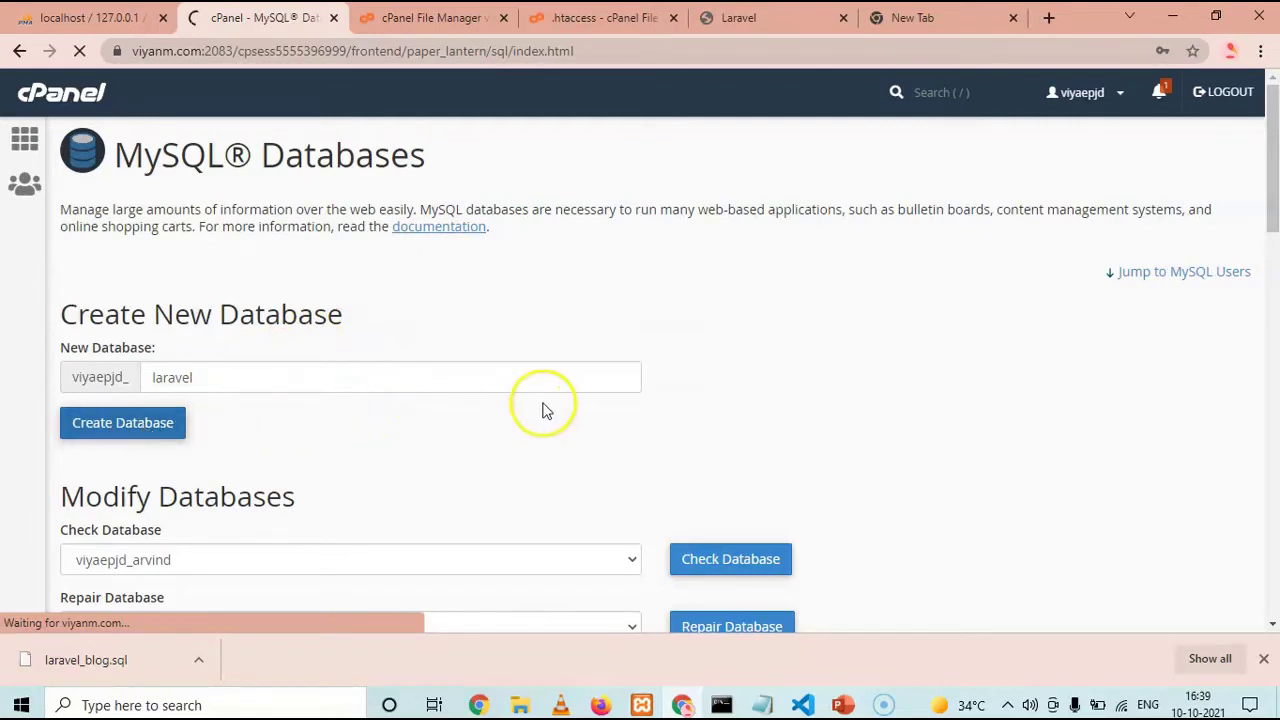
left_click(653, 289)
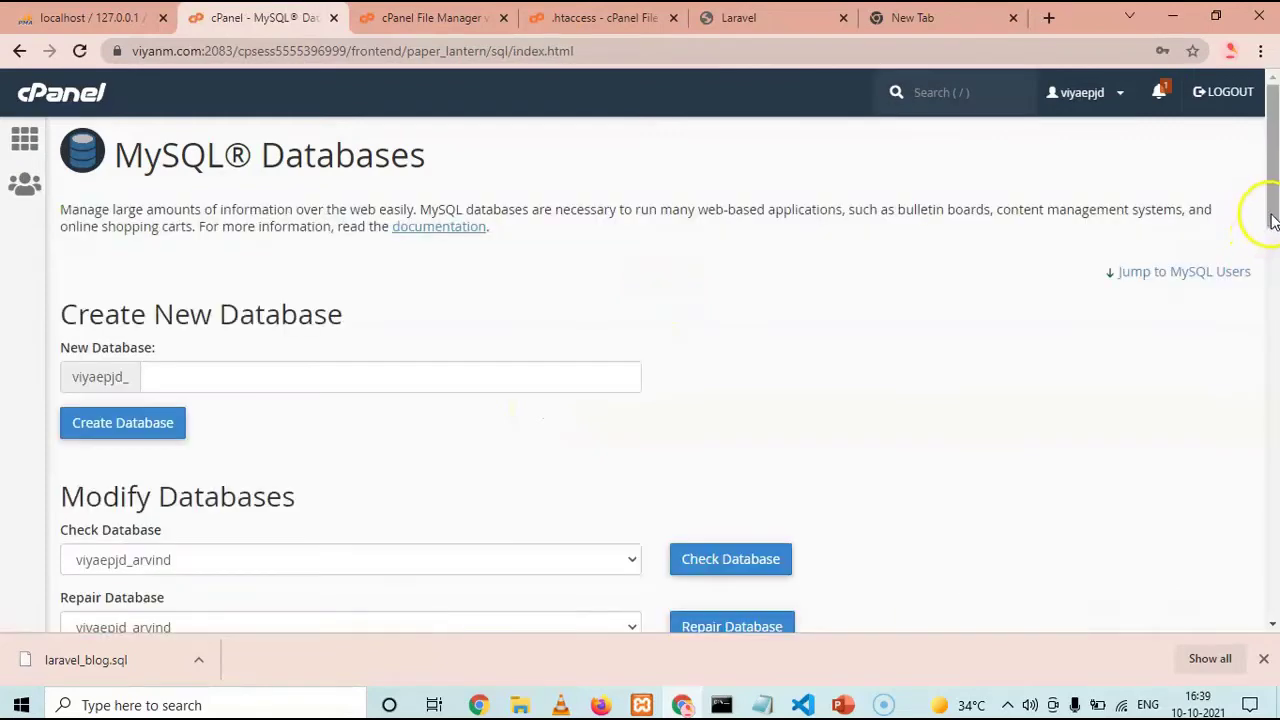
Replace the prefilled username for the new MySQL user with laravel.
left_click_drag(1271, 210, 1266, 457)
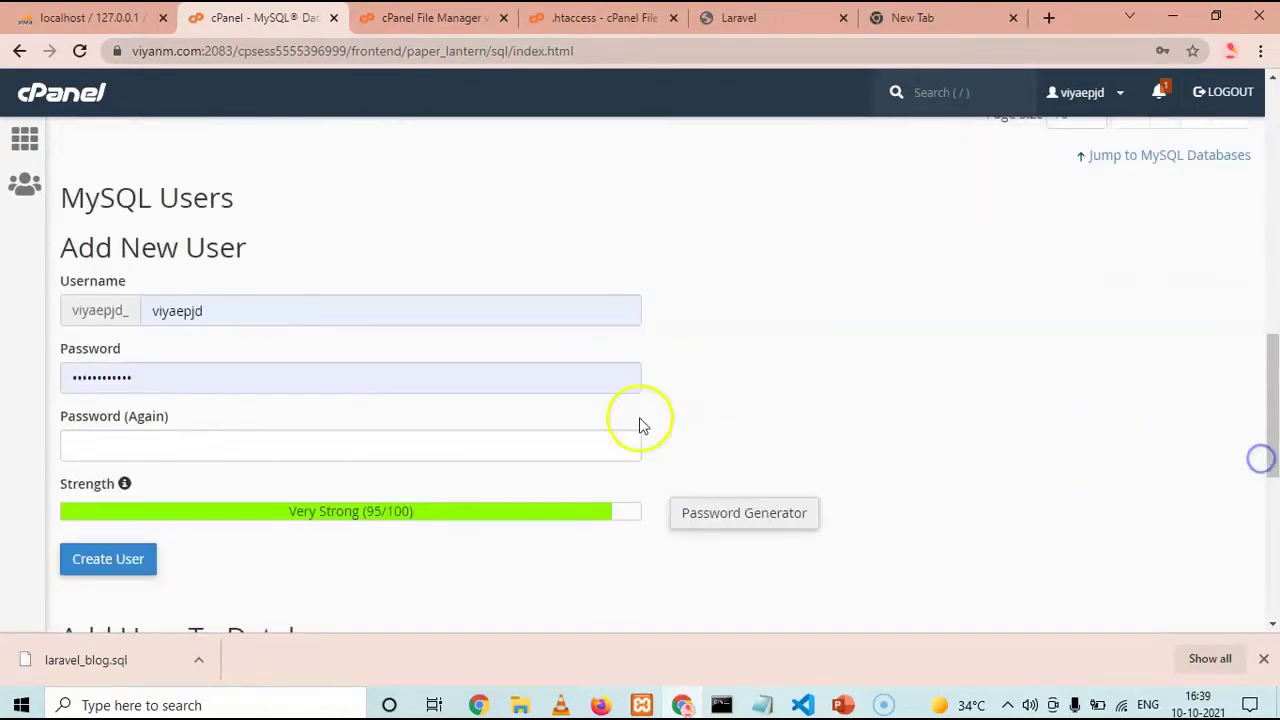
left_click(475, 313)
key("BackSpace")
key("BackSpace")
key("BackSpace")
key("BackSpace")
key("BackSpace")
key("BackSpace")
key("BackSpace")
key("BackSpace")
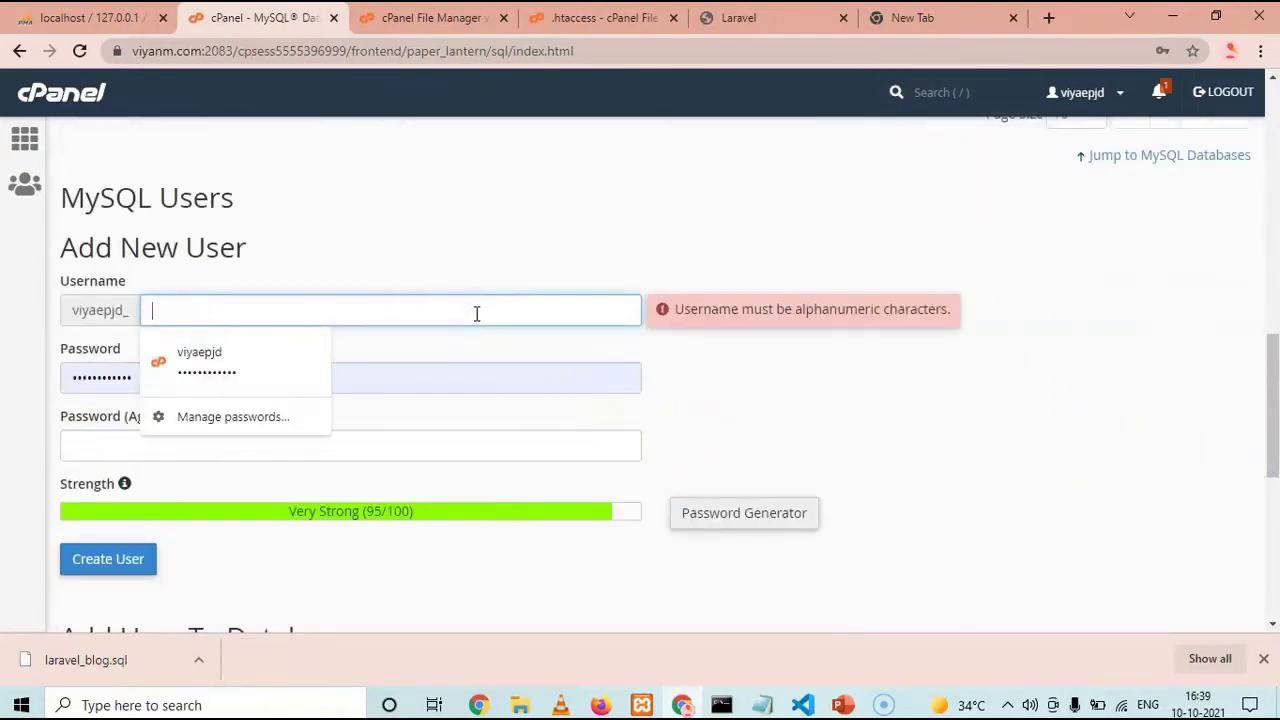
type("laravel")
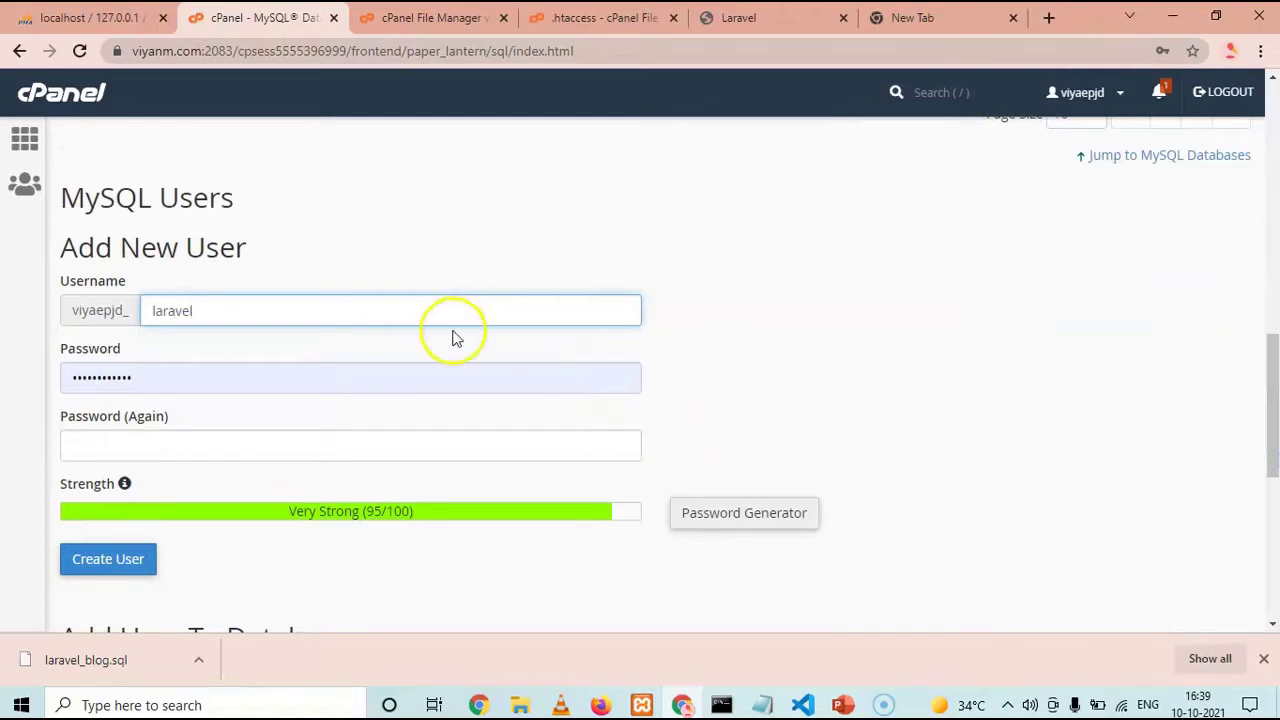
Clear the new MySQL user's prefilled password and fill both password fields with a generated one, confirming it has been copied safely.
left_click(410, 380)
key("ctrl+a")
key("BackSpace")
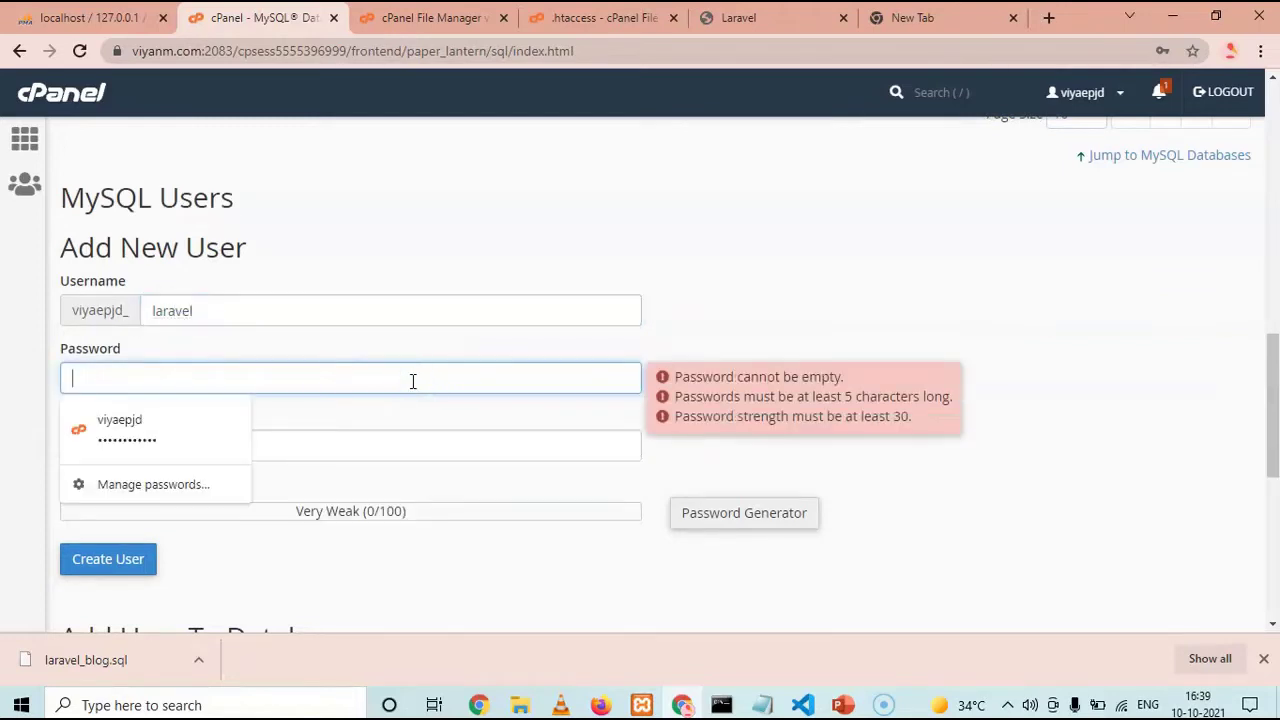
left_click(740, 512)
left_click(543, 288)
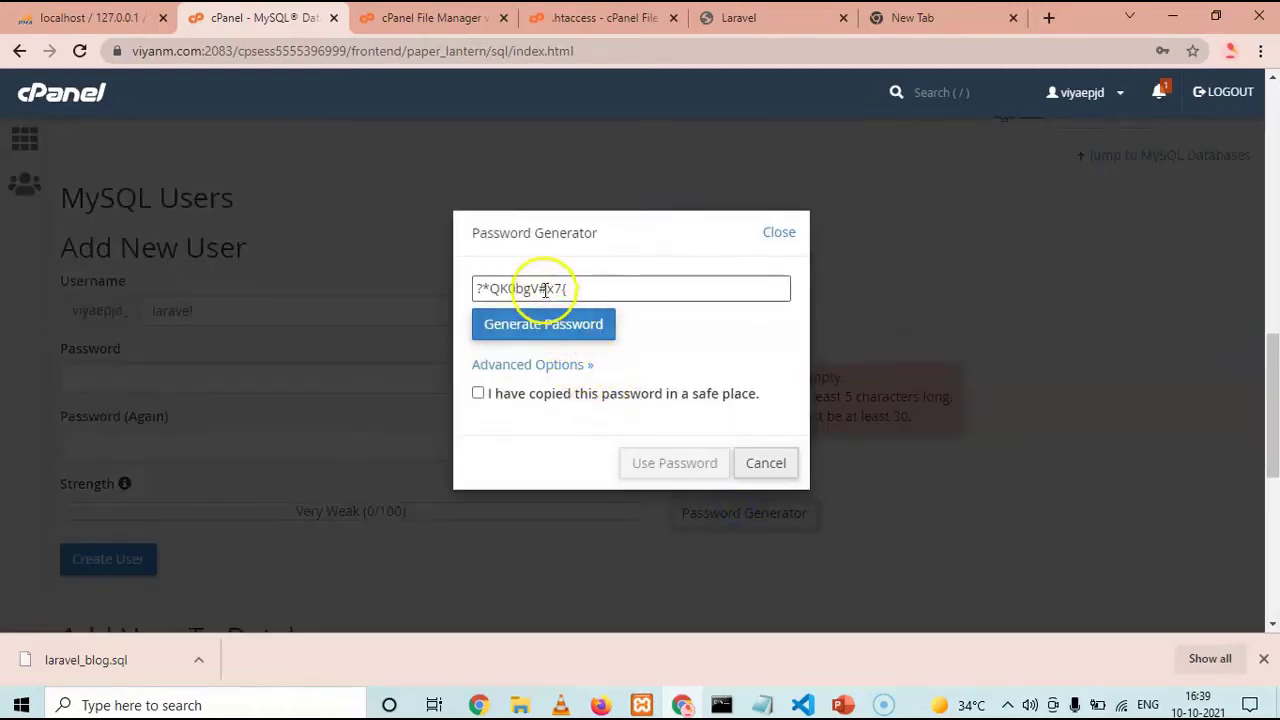
key("ctrl+a")
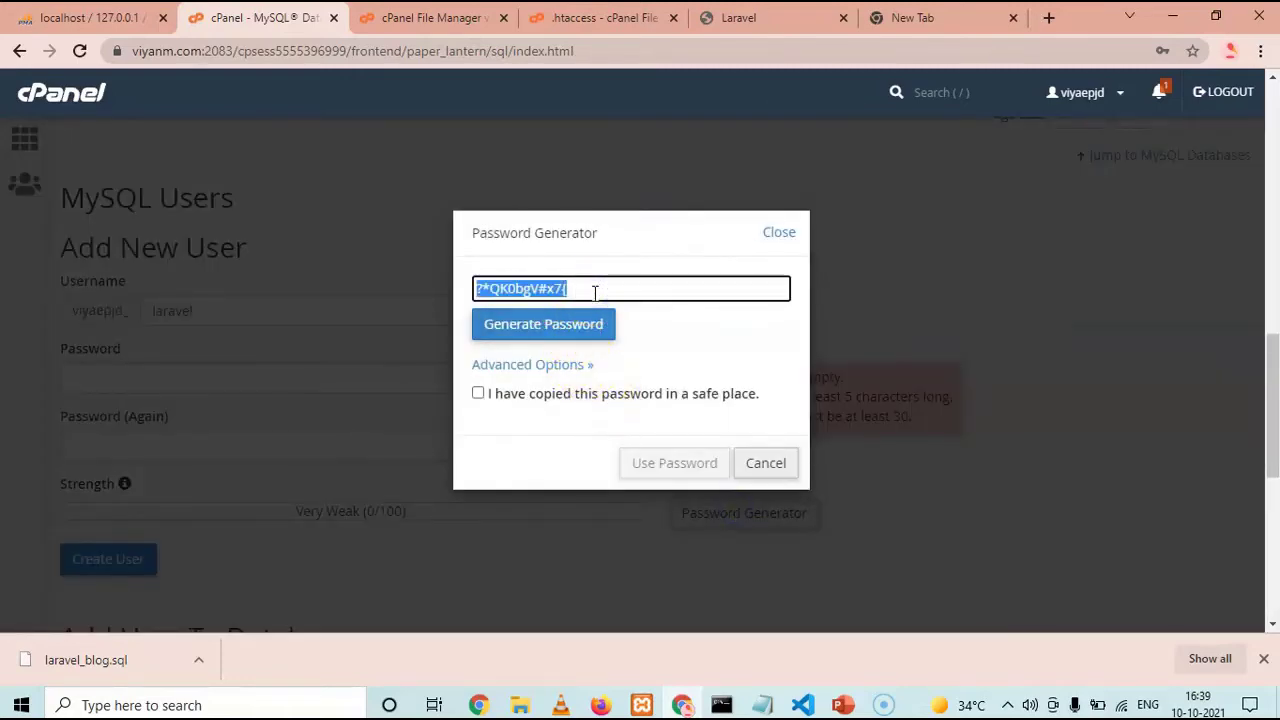
left_click(476, 394)
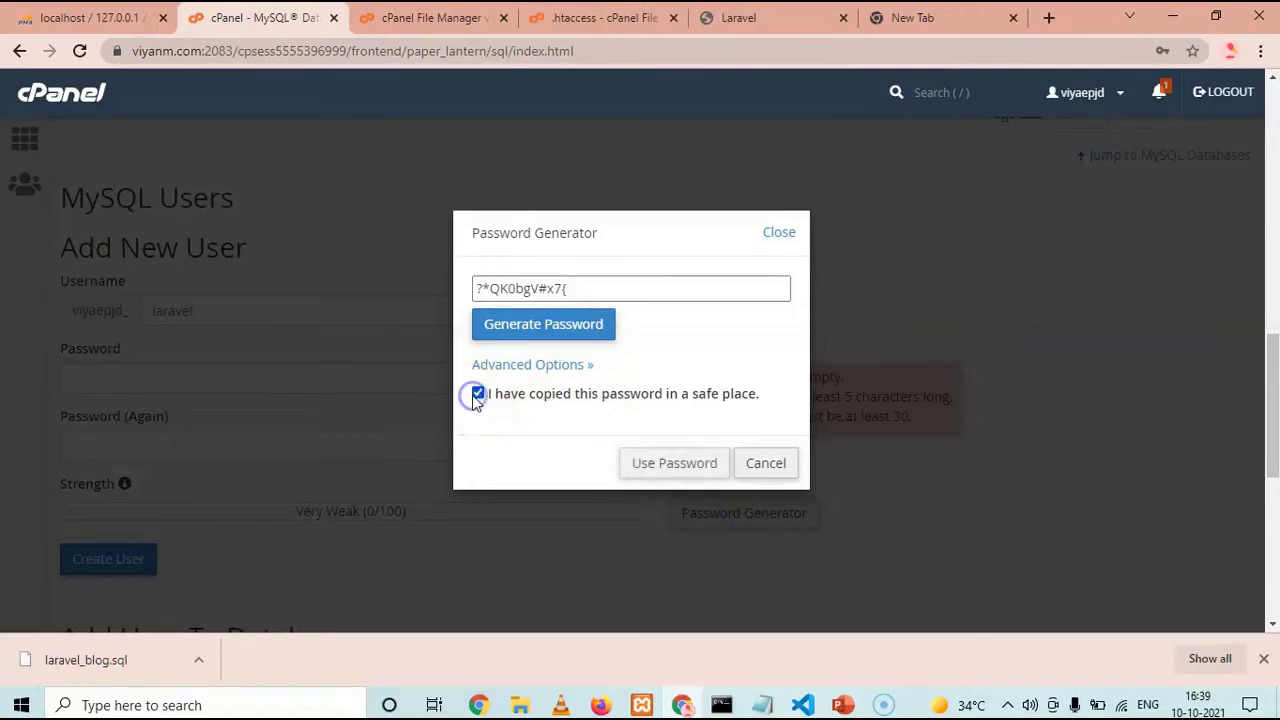
left_click(682, 466)
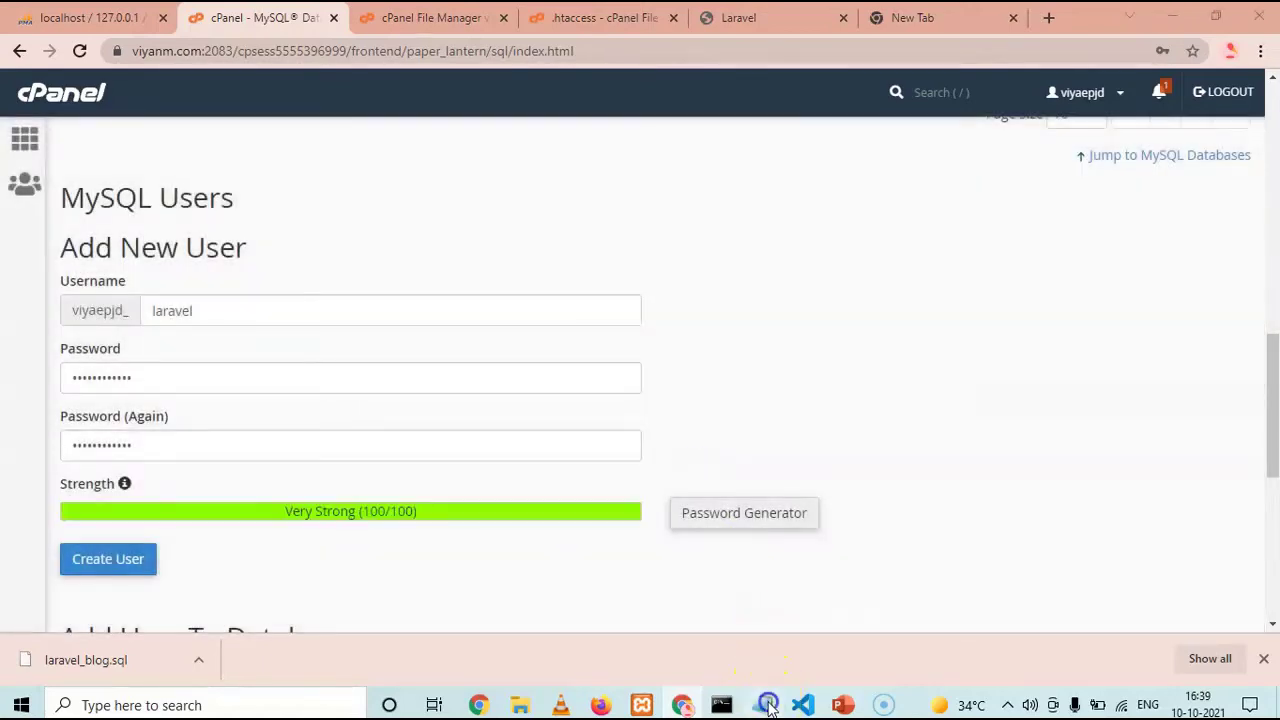
Store the generated password in the open Notepad notes, and create the laravel MySQL user, returning to the MySQL Databases page.
left_click(768, 705)
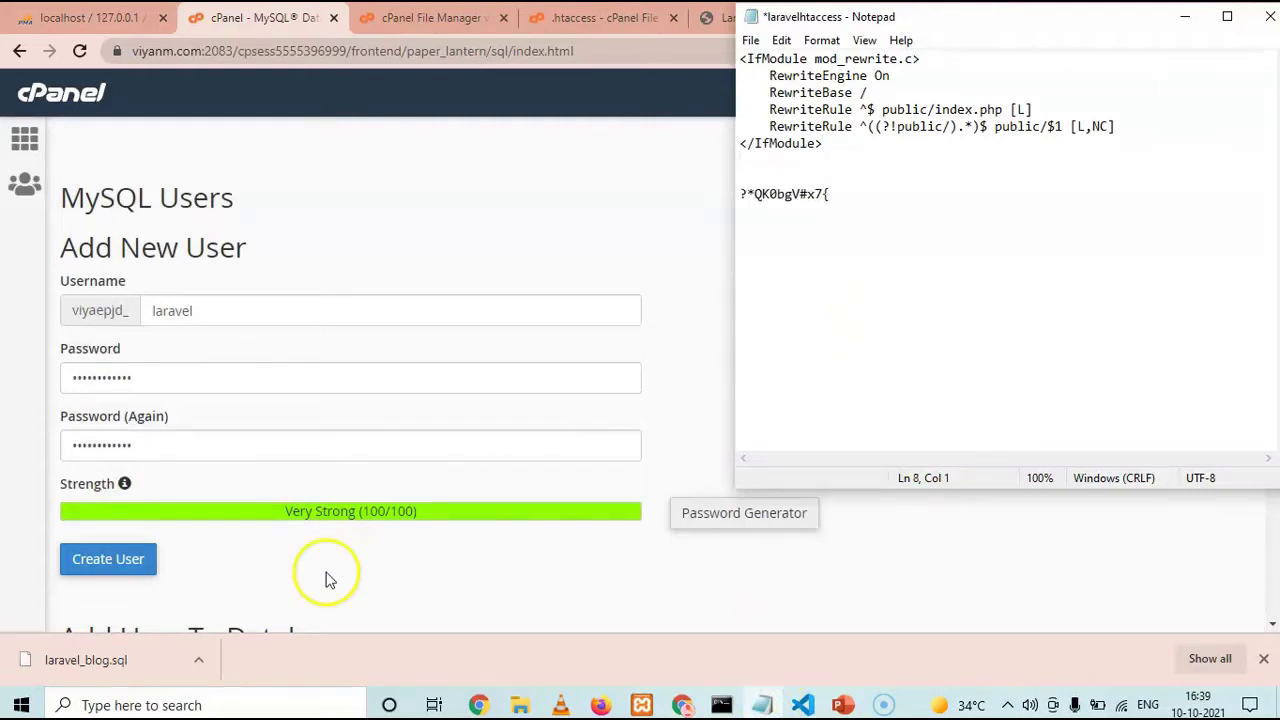
left_click(110, 559)
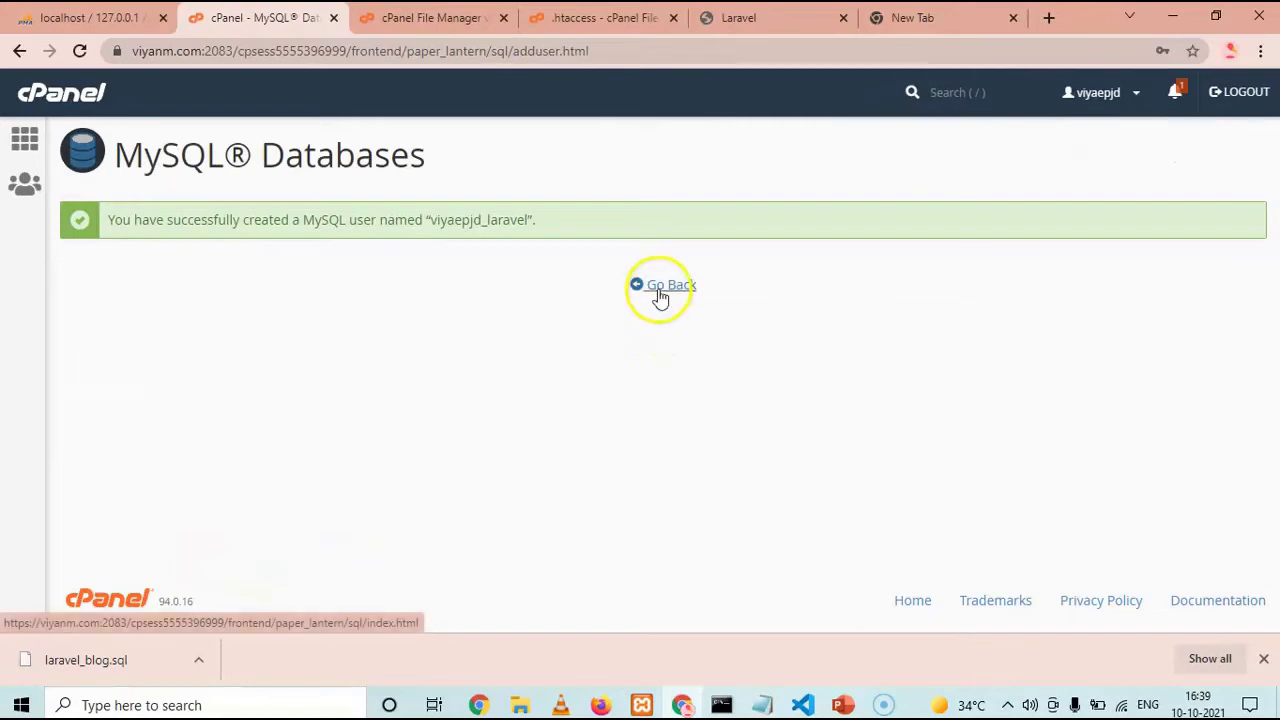
left_click(662, 288)
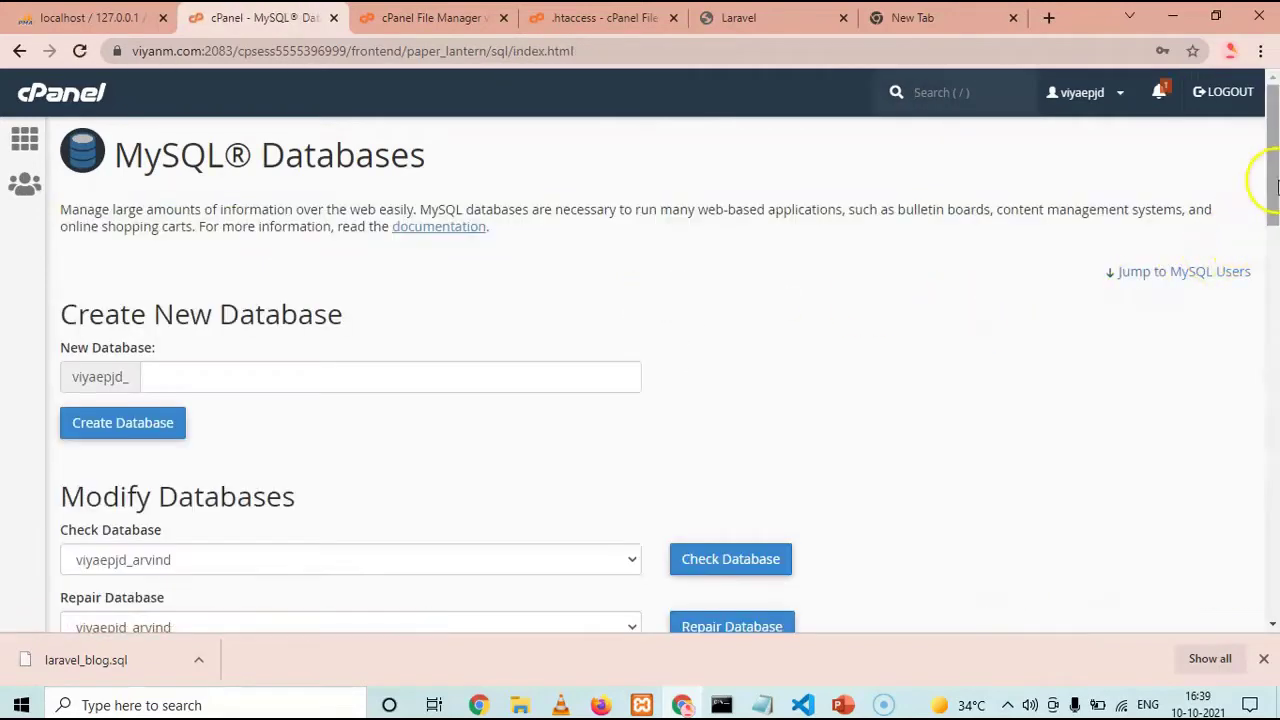
Add the account-prefixed laravel user to the account-prefixed laravel database.
left_click_drag(1275, 185, 1272, 525)
left_click(300, 315)
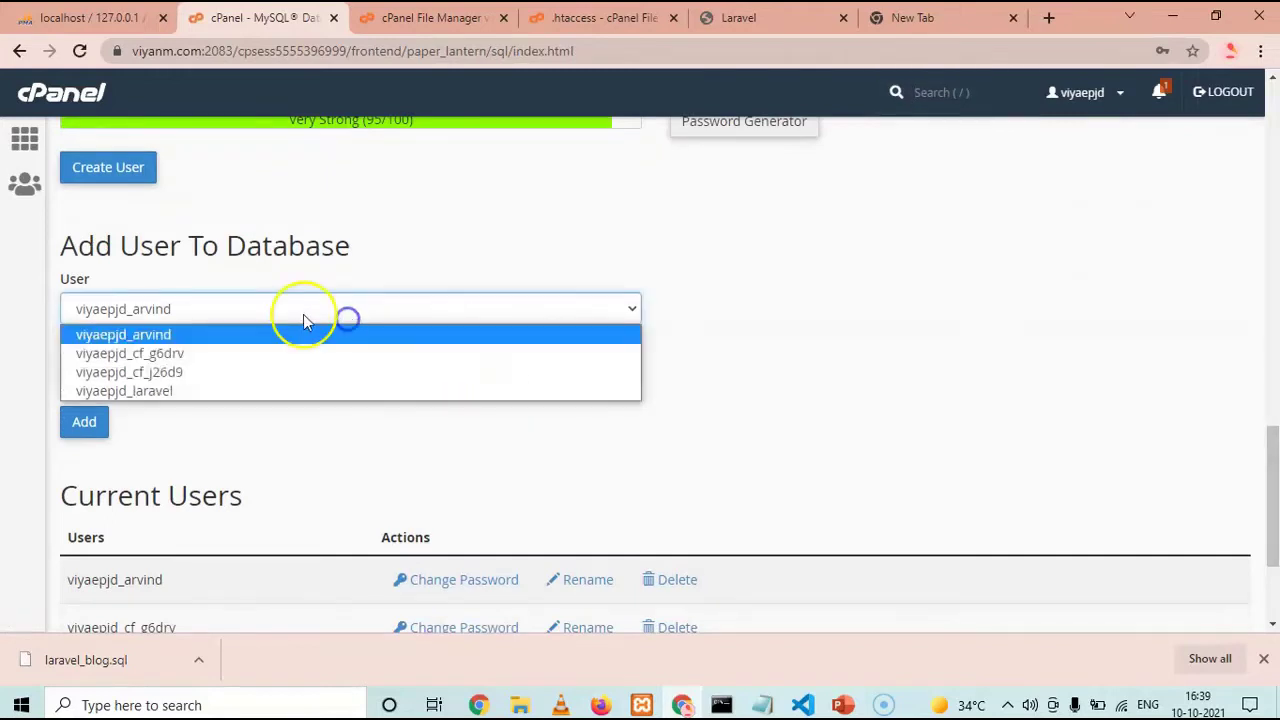
left_click(294, 313)
left_click(294, 313)
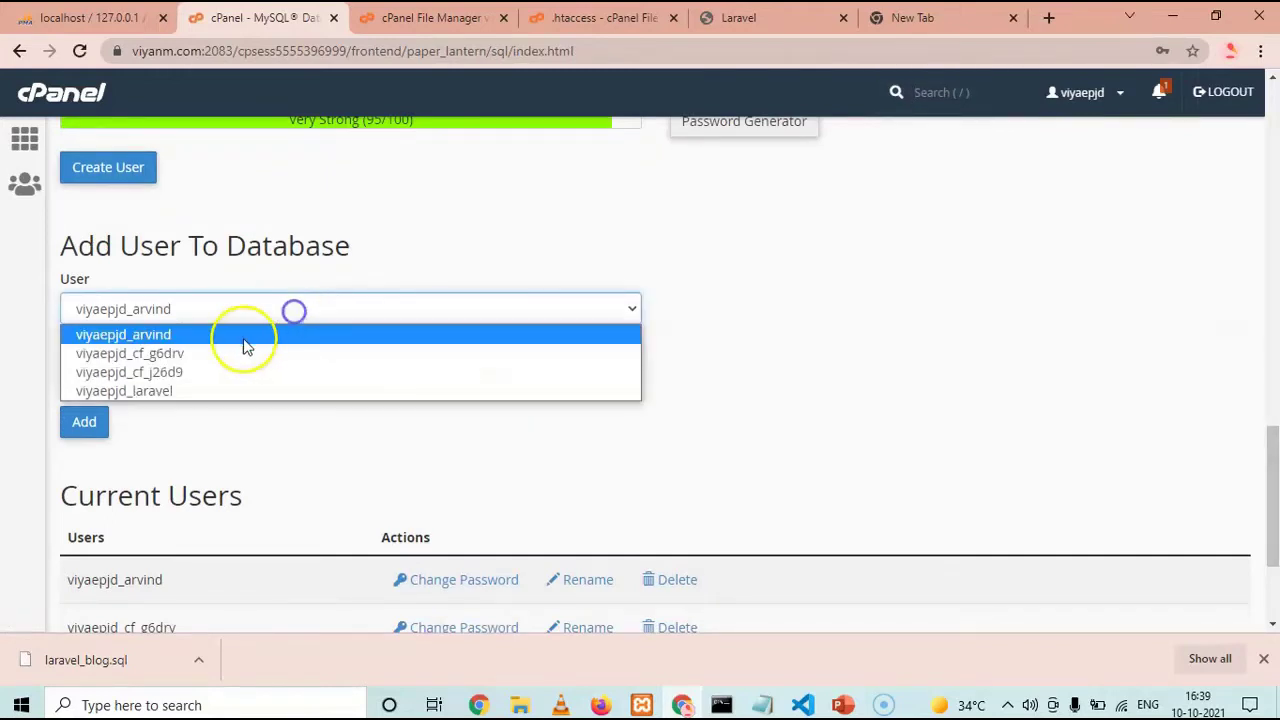
left_click(166, 391)
left_click(166, 375)
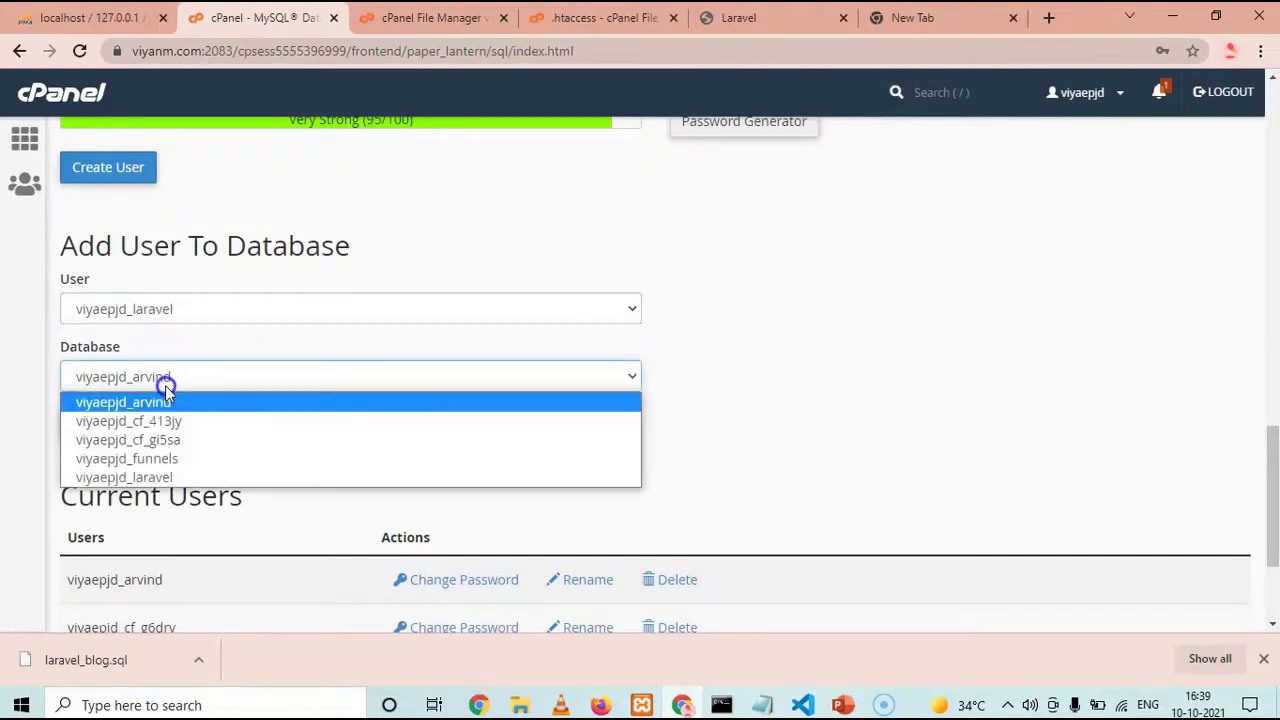
left_click(154, 477)
left_click(84, 422)
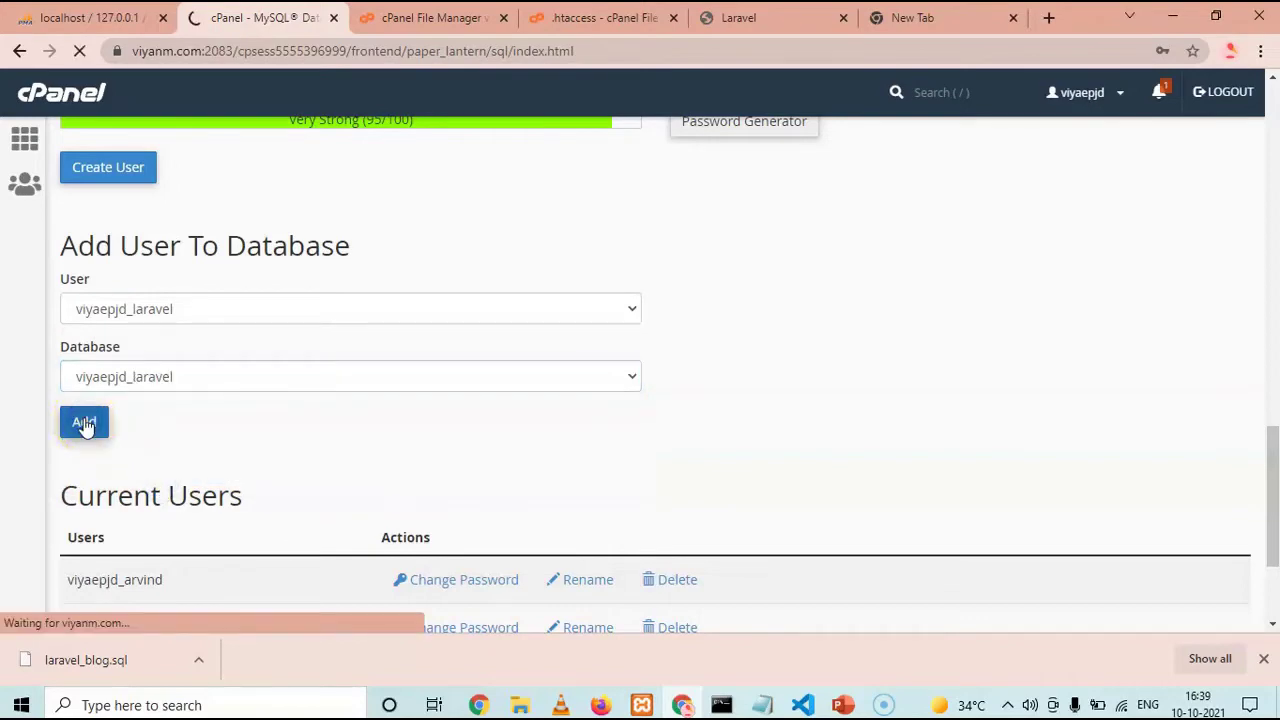
Grant the laravel user ALL PRIVILEGES on the laravel database, save the changes and return to the MySQL Databases page.
left_click(74, 321)
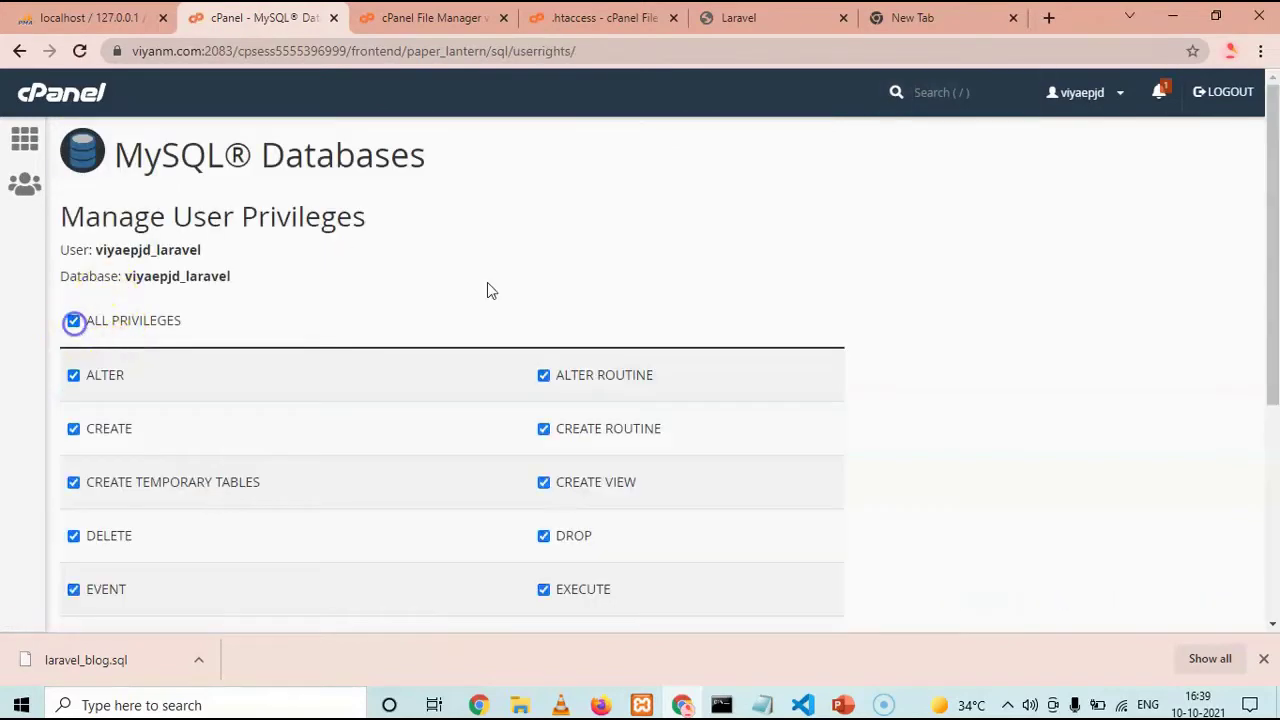
left_click_drag(1275, 336, 1268, 578)
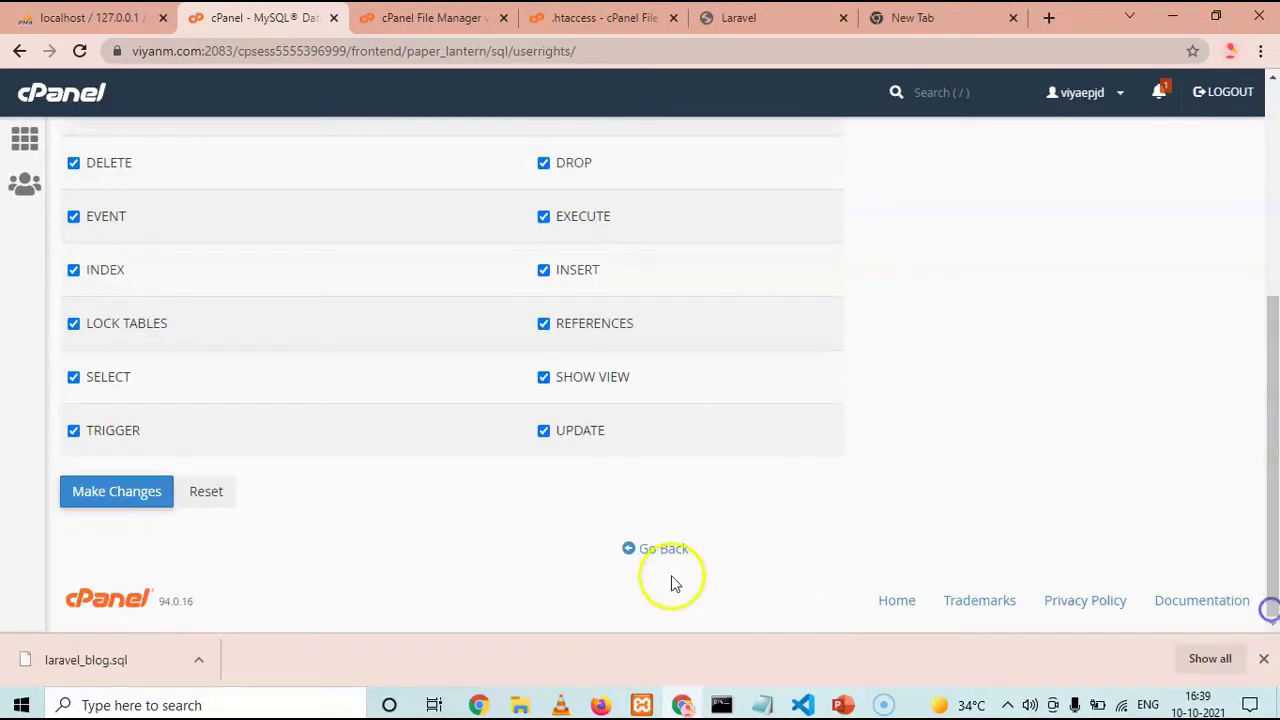
left_click(119, 500)
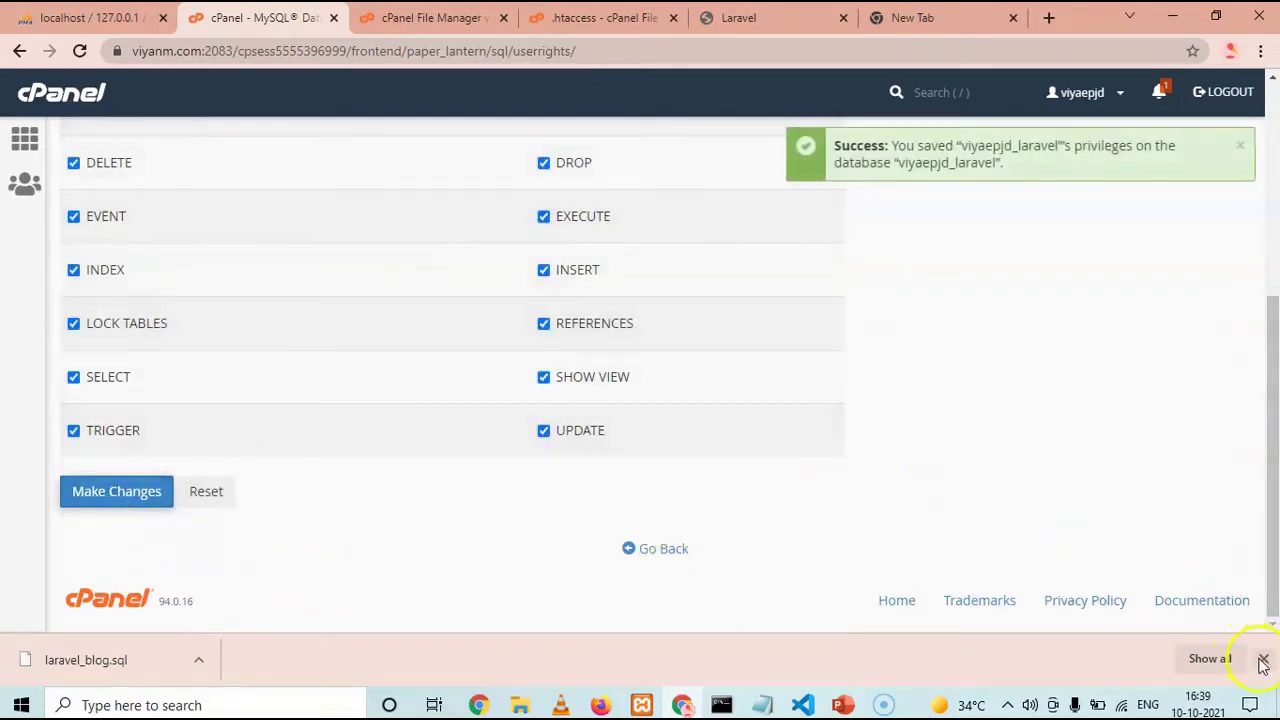
left_click(1263, 660)
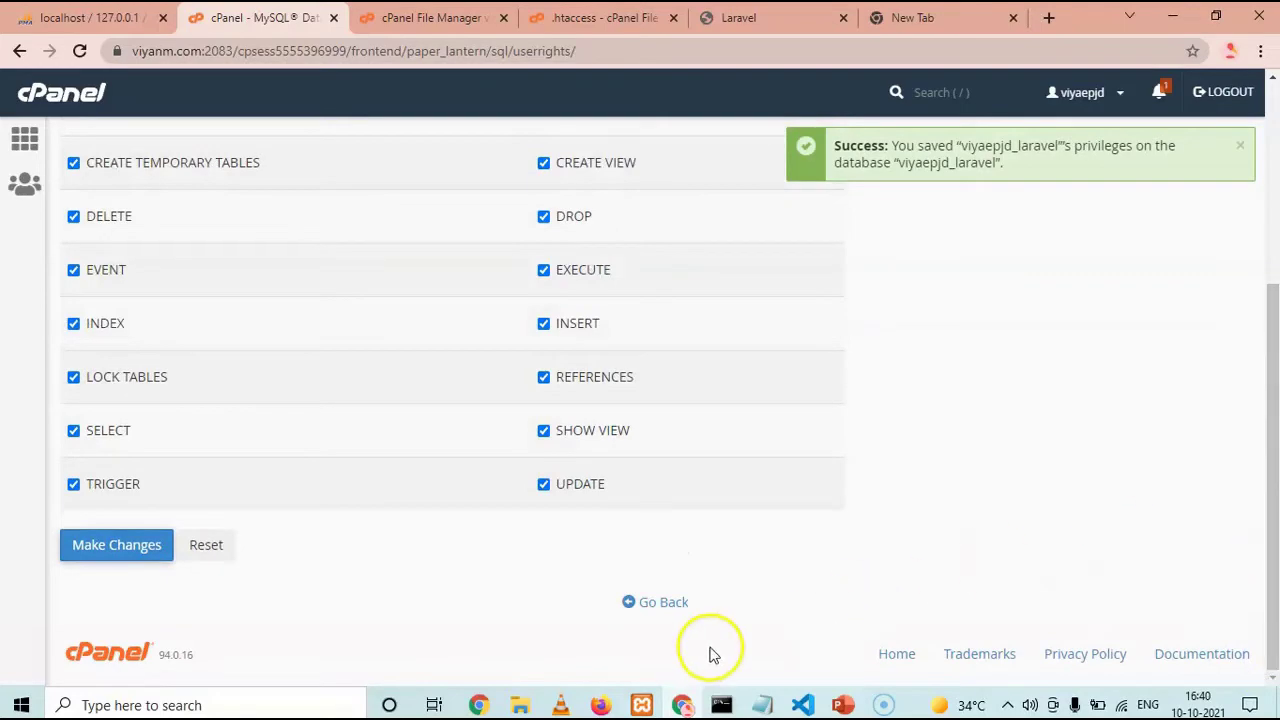
left_click(666, 603)
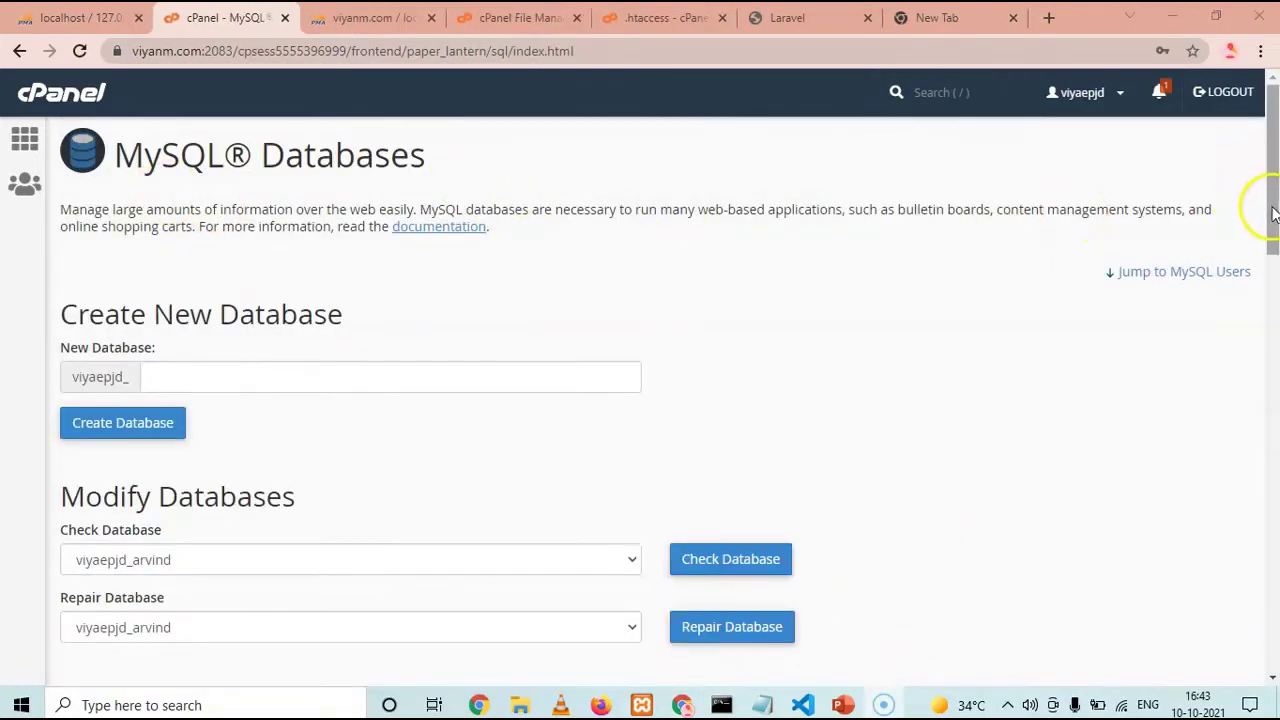
Copy the full laravel database name from the current databases list and open the .env file in public_html for editing.
left_click_drag(1265, 200, 1251, 380)
double_click(145, 390)
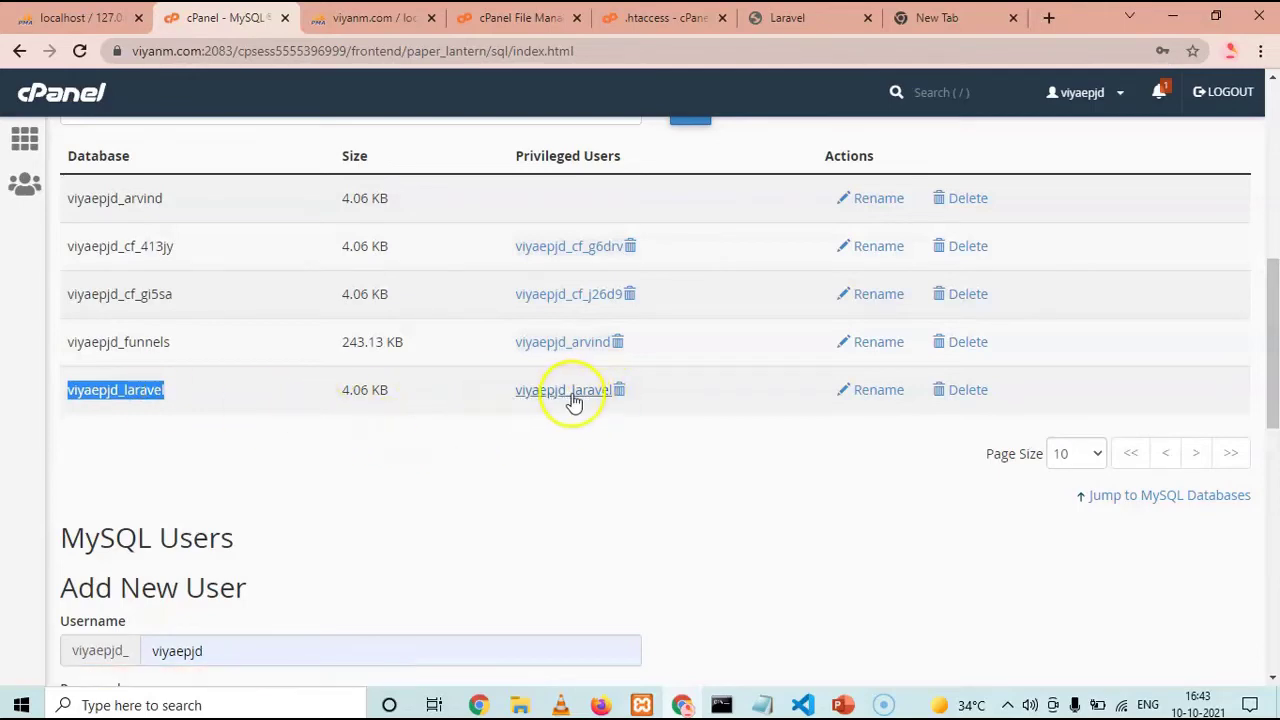
left_click(513, 18)
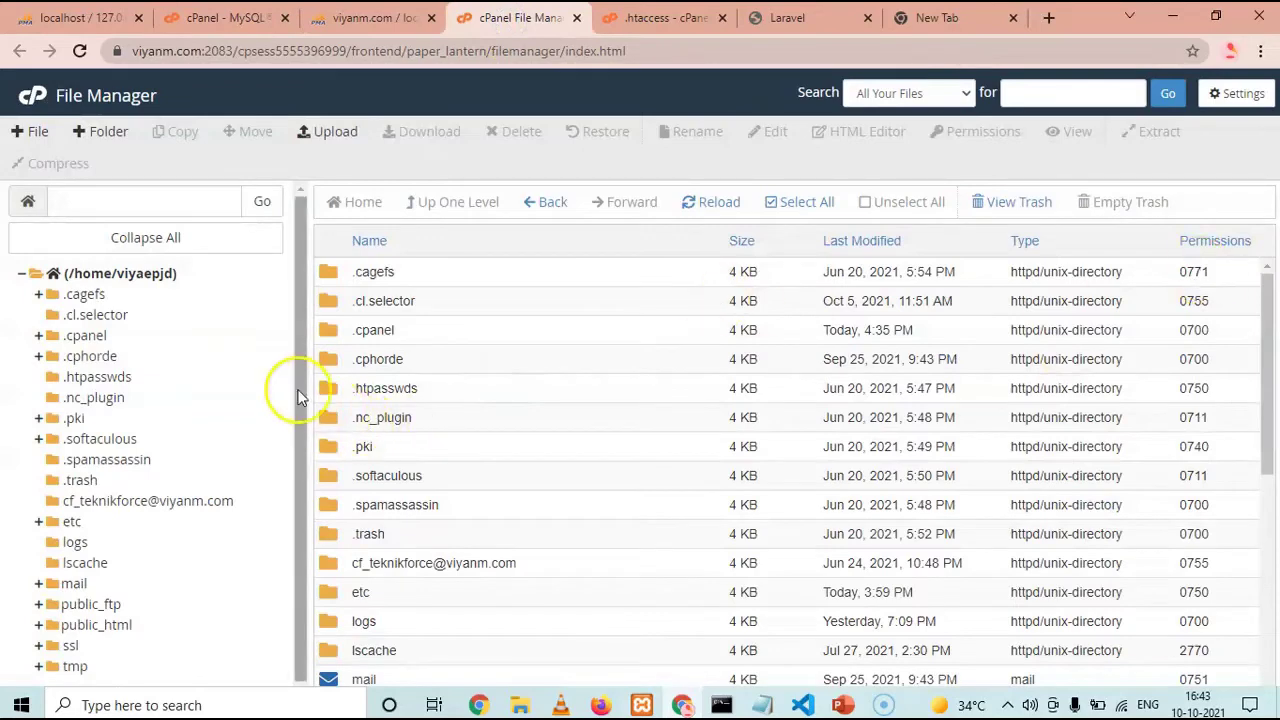
left_click_drag(300, 391, 306, 532)
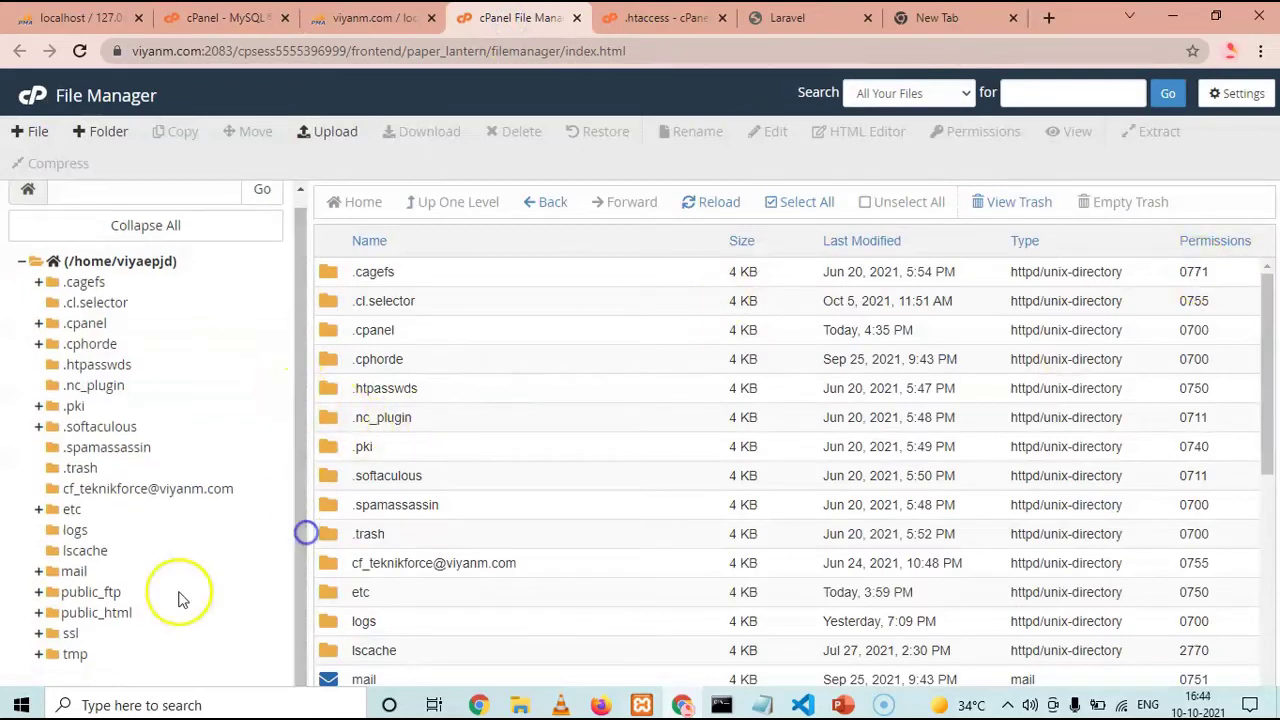
left_click(99, 612)
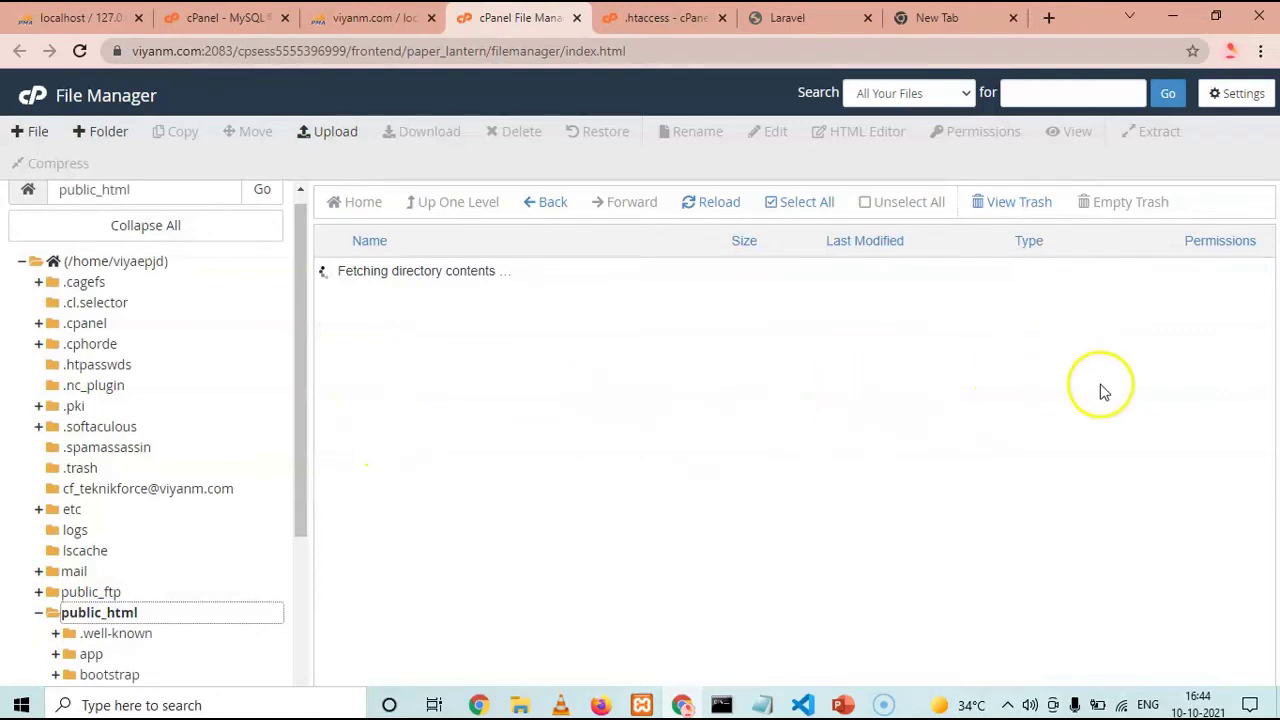
left_click_drag(1275, 353, 1266, 606)
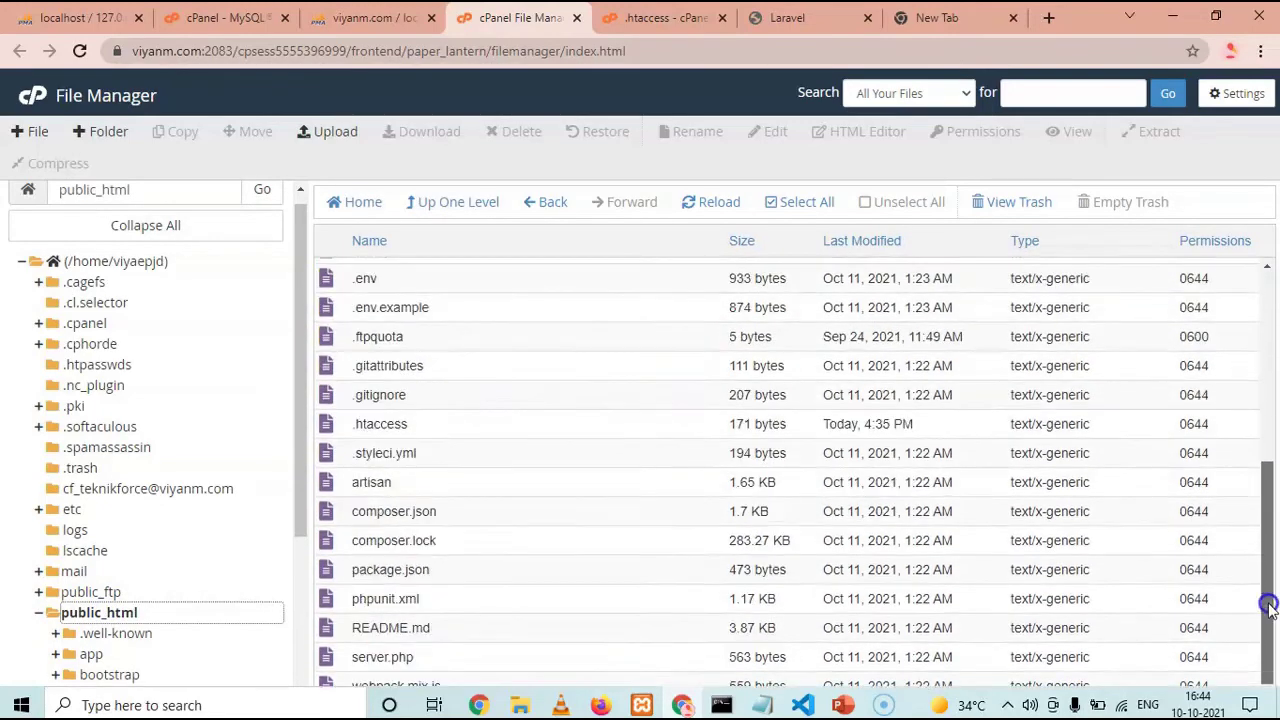
left_click(388, 280)
right_click(380, 278)
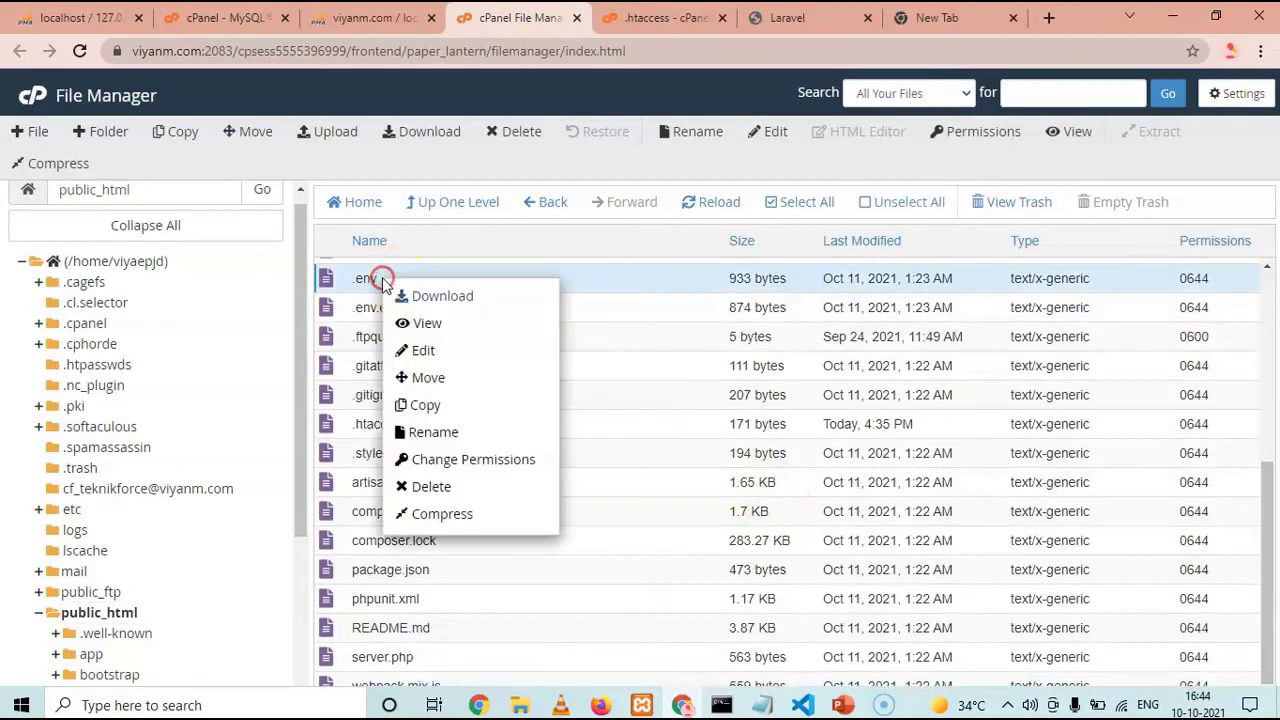
left_click(420, 352)
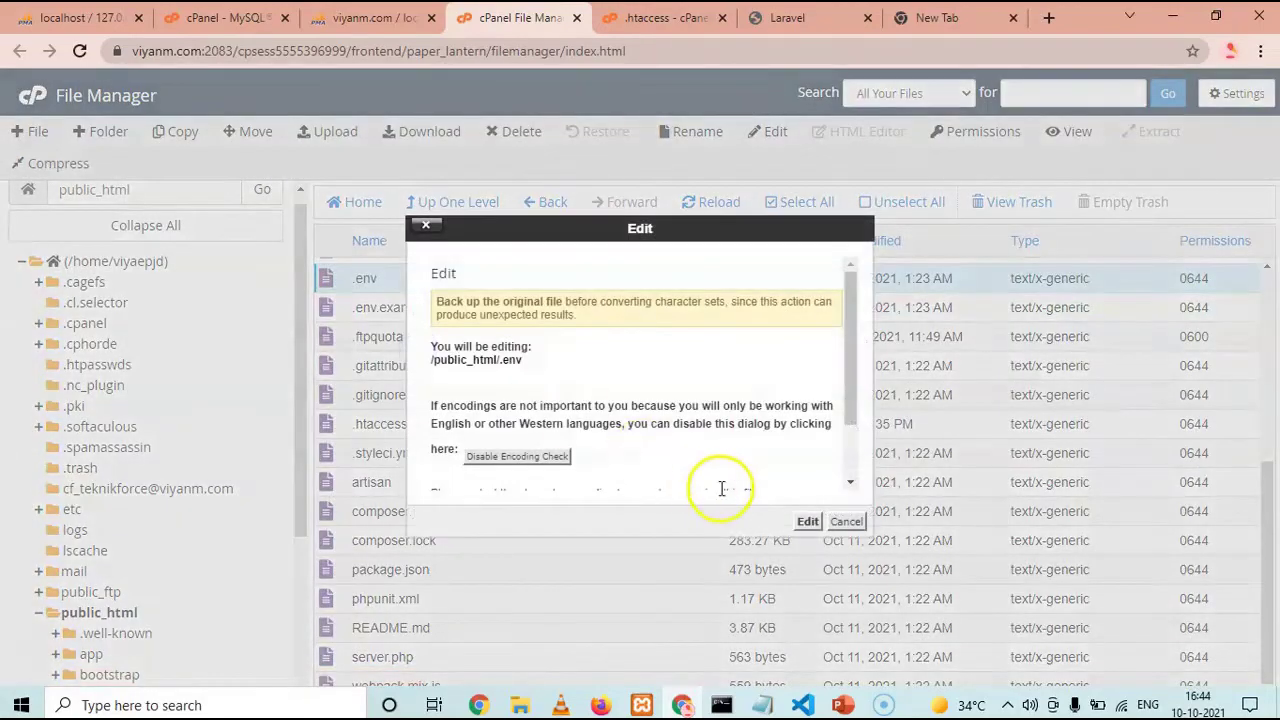
left_click(807, 522)
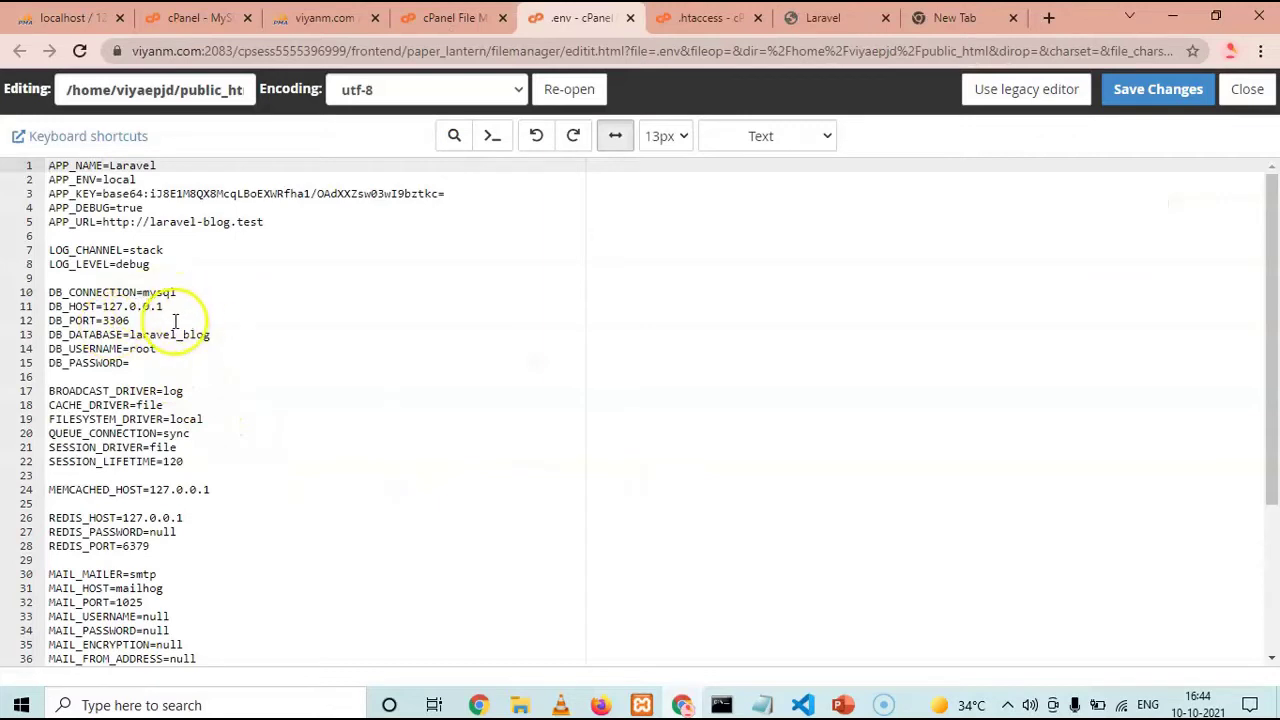
Set DB_DATABASE and DB_USERNAME in .env to the account-prefixed laravel name and paste the saved database password into DB_PASSWORD.
left_click(223, 336)
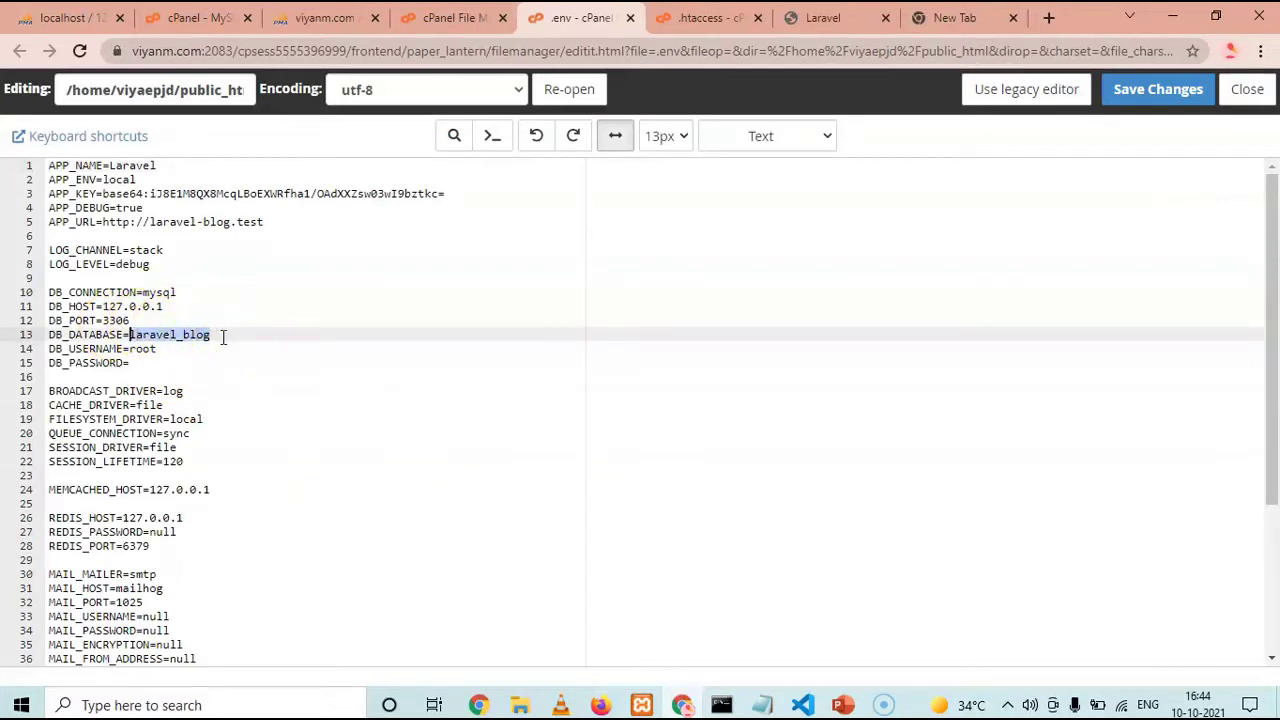
left_click(170, 349)
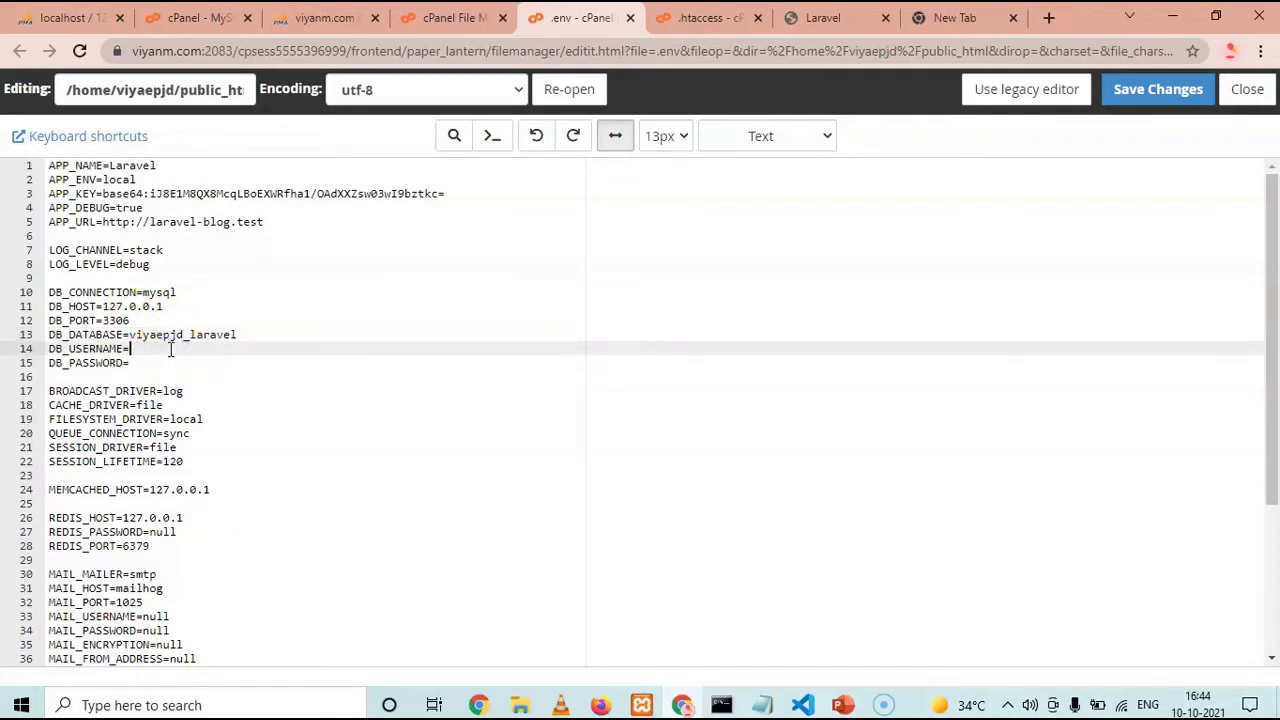
left_click(762, 706)
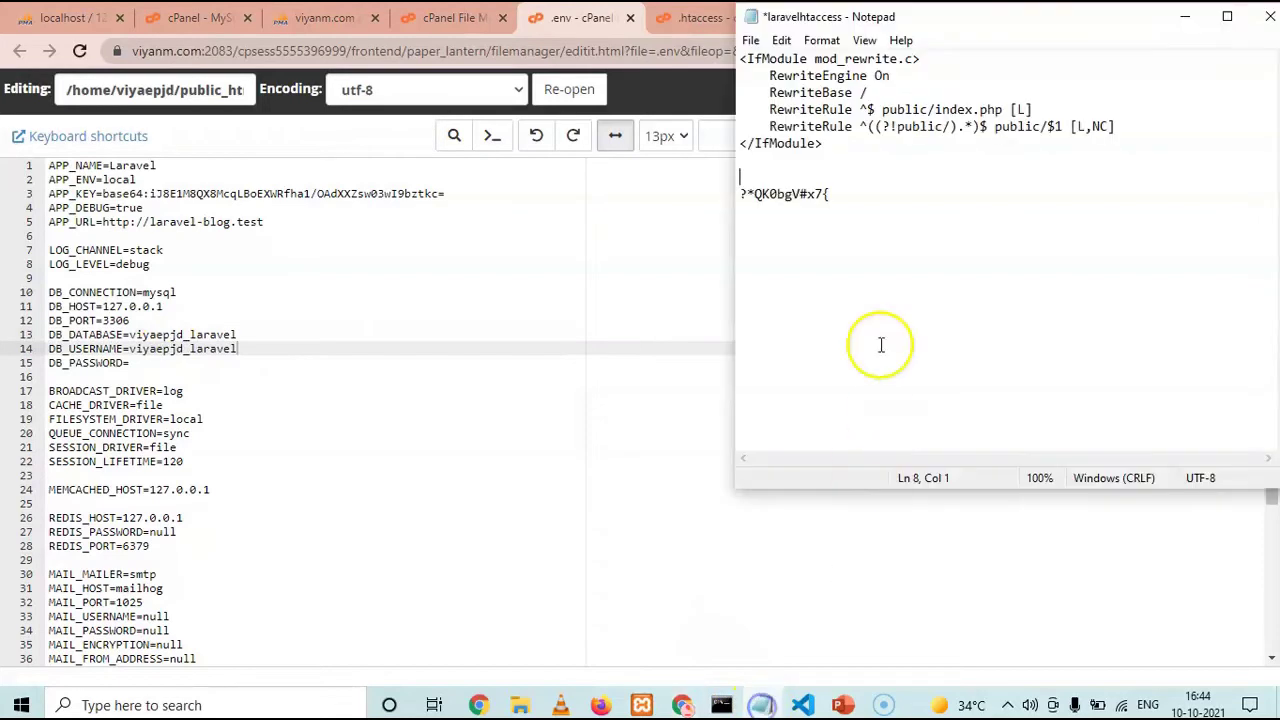
key("shift+Home")
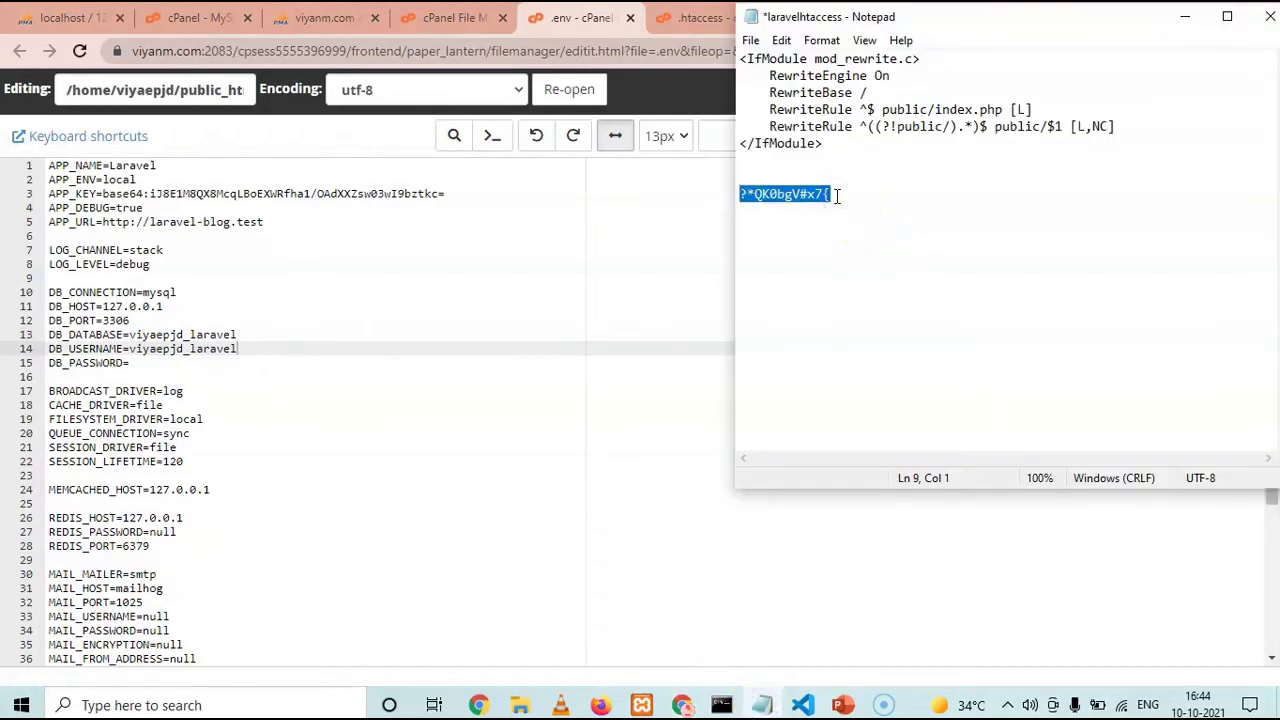
left_click(158, 379)
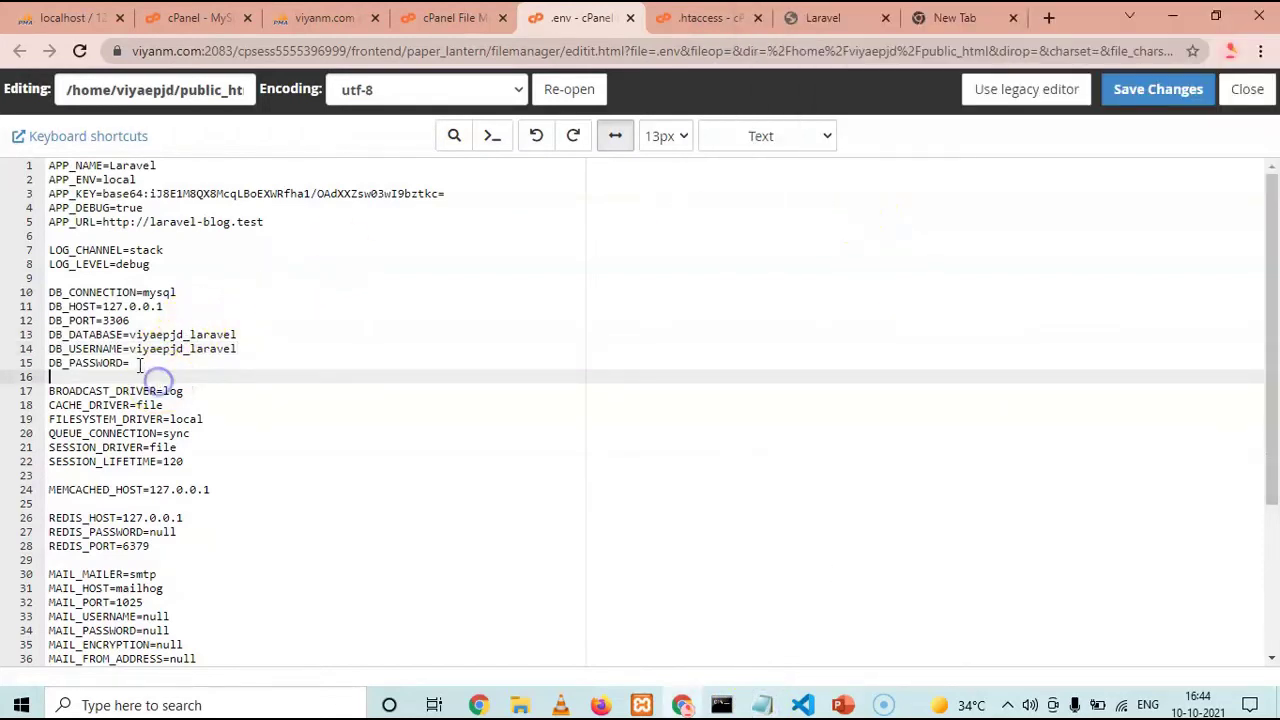
left_click(138, 364)
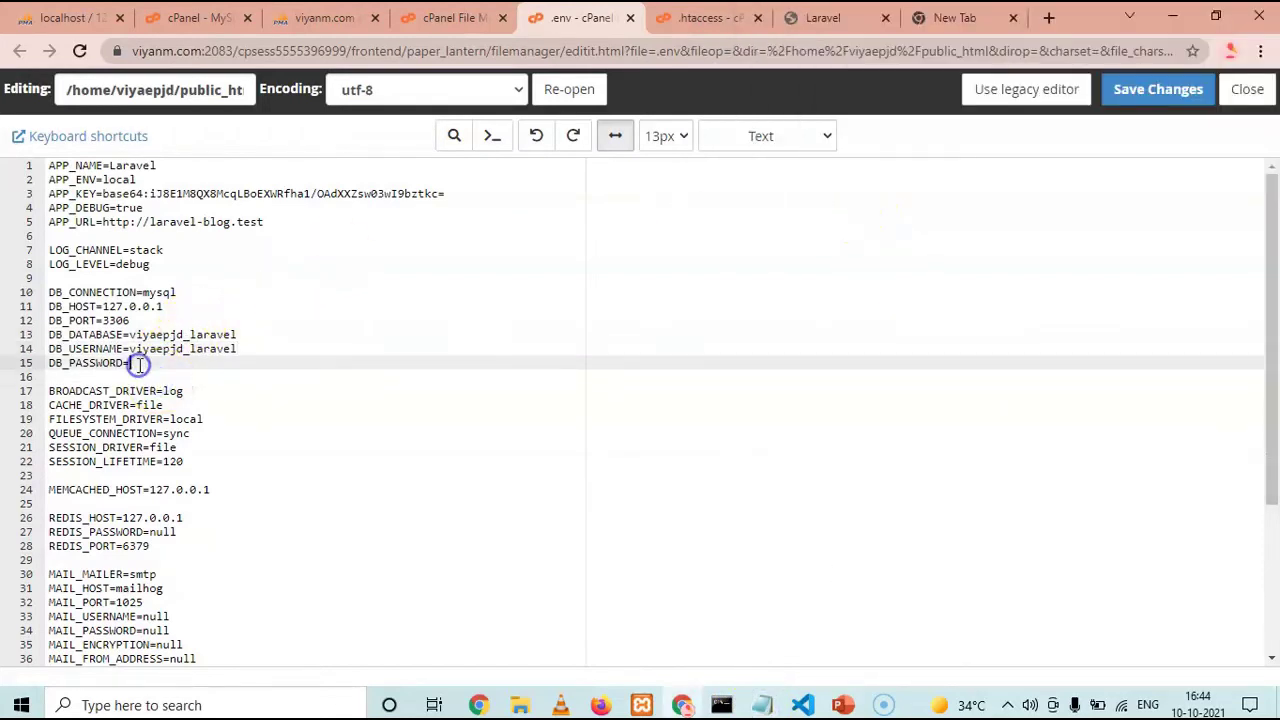
Check the DB_HOST and DB_PORT entries and save the .env file.
left_click(108, 307)
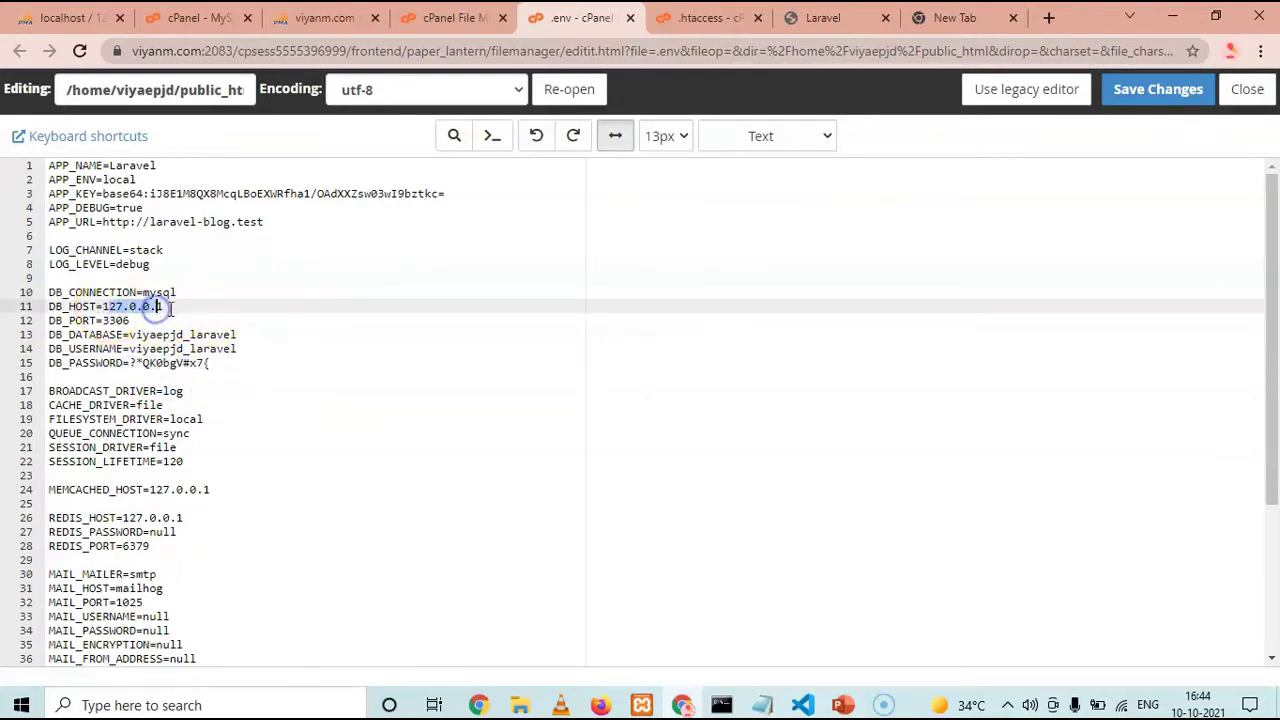
left_click(162, 321)
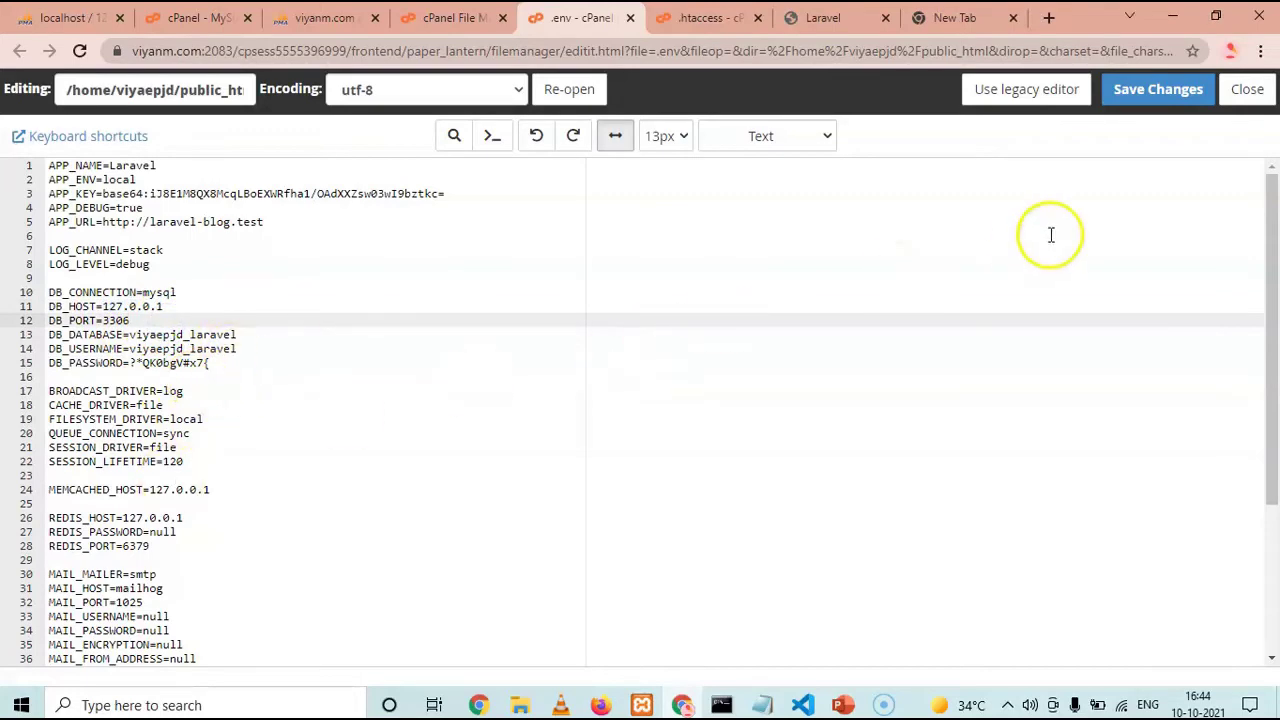
left_click_drag(1272, 343, 1266, 251)
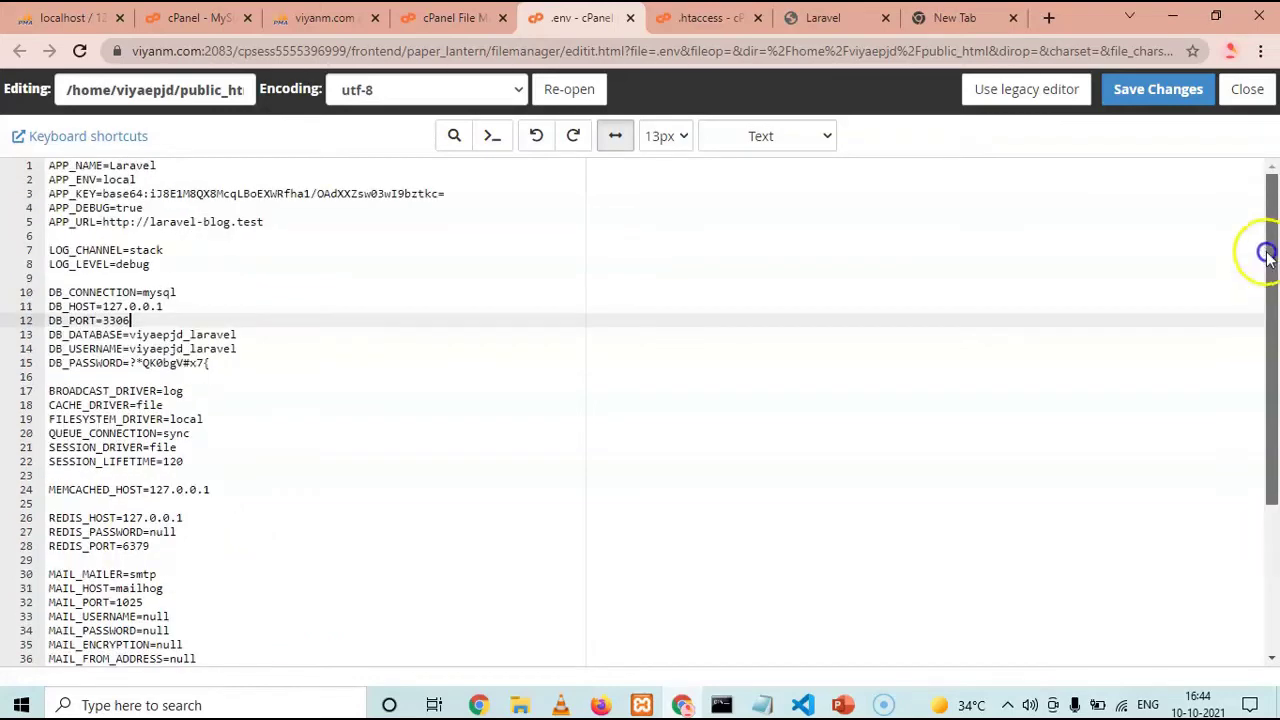
left_click(1172, 92)
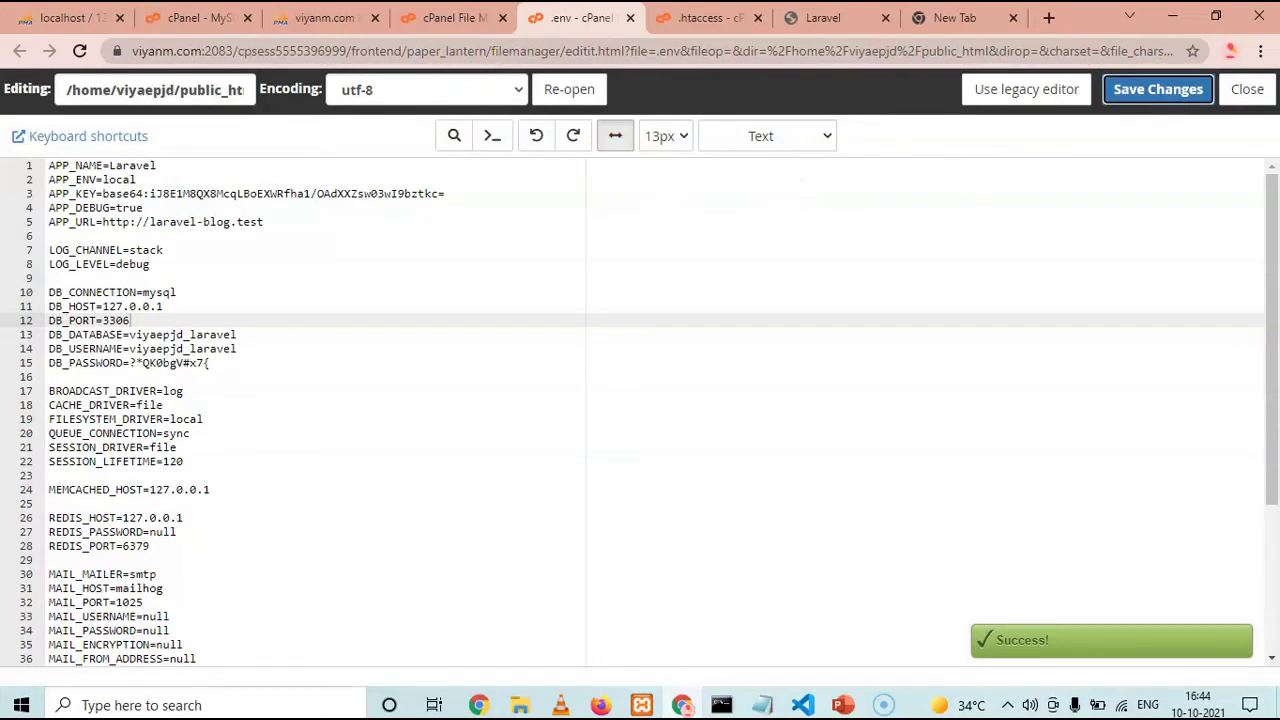
Open the hosting account's phpMyAdmin from the cPanel home page and select the account-prefixed laravel database.
key("ctrl+2")
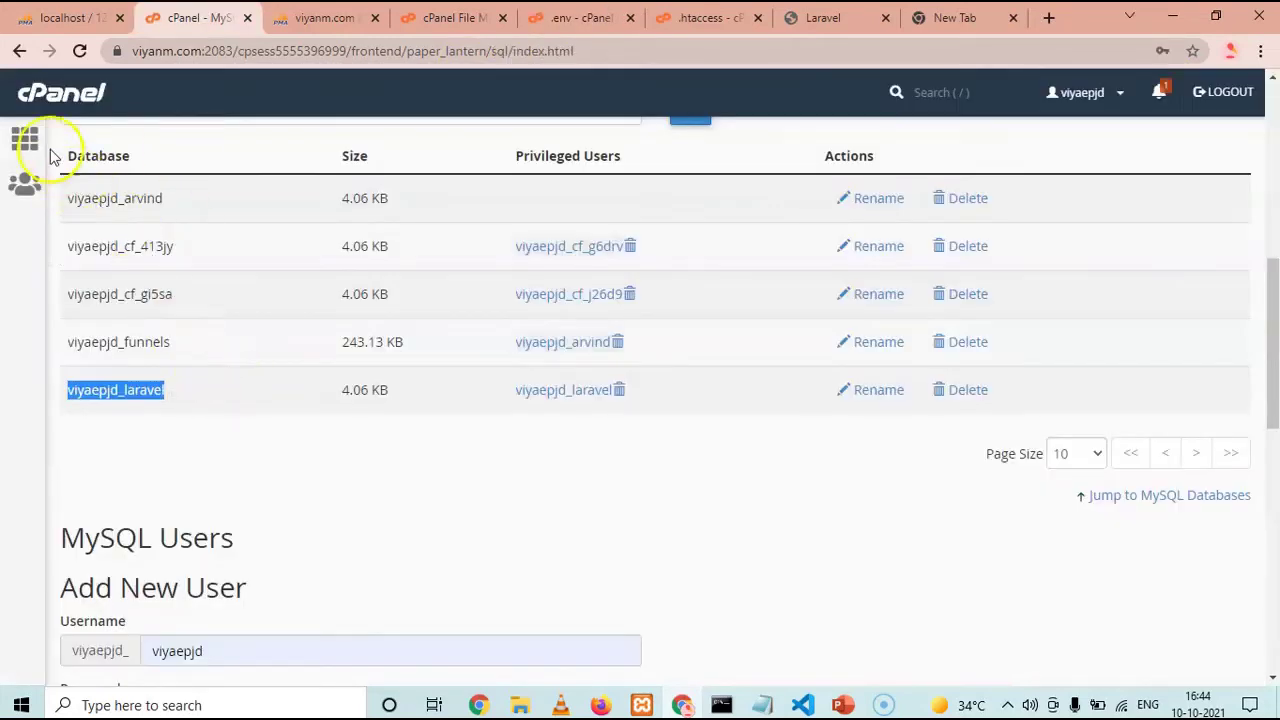
left_click(300, 270)
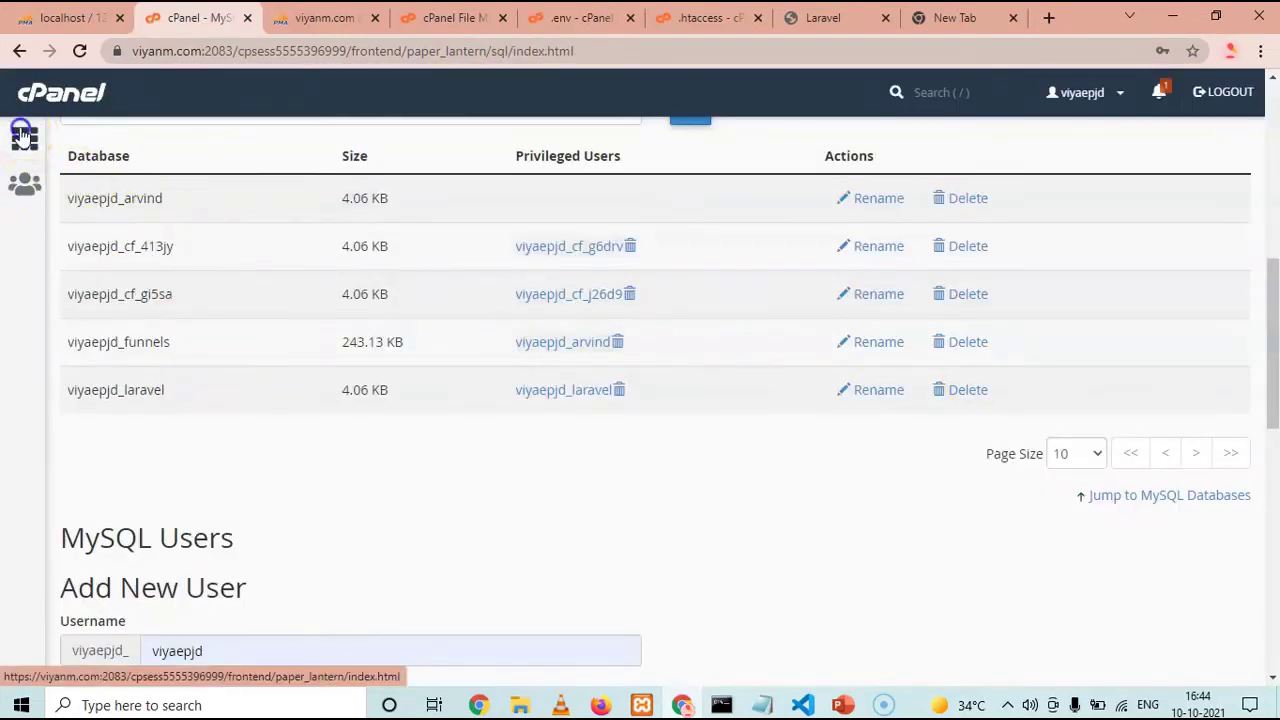
left_click(24, 138)
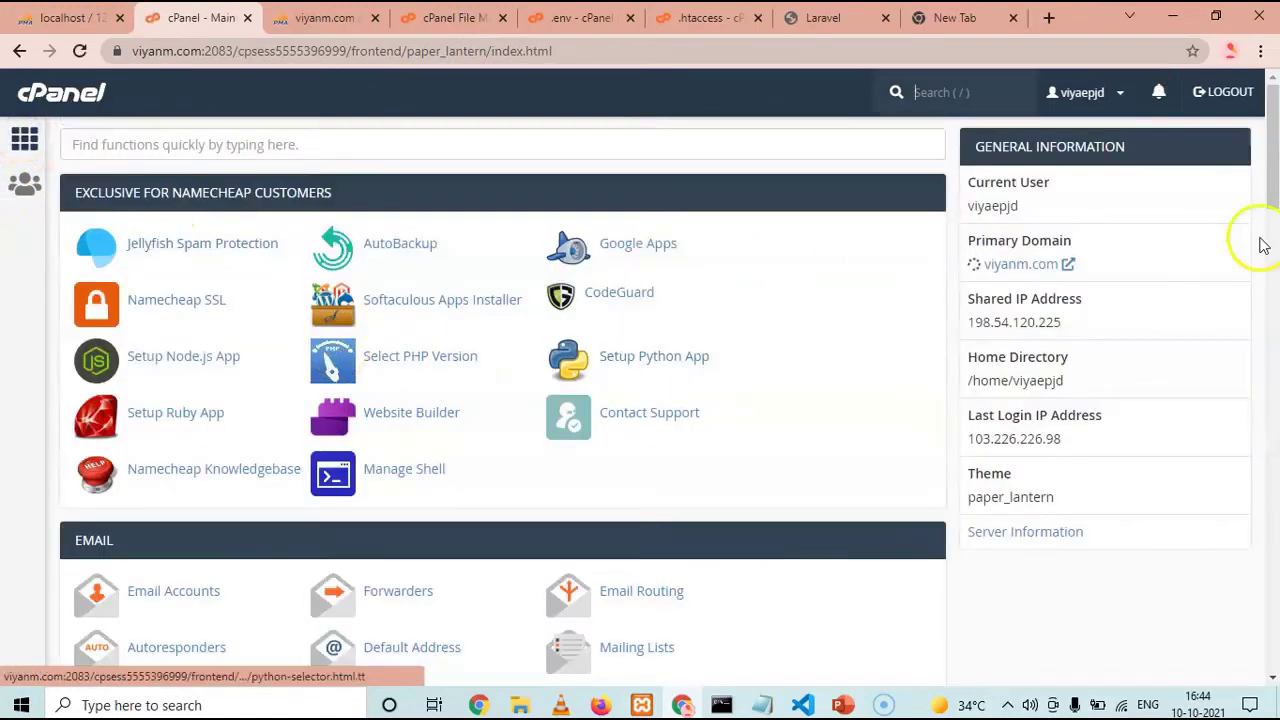
left_click_drag(1266, 90, 1272, 385)
left_click(163, 311)
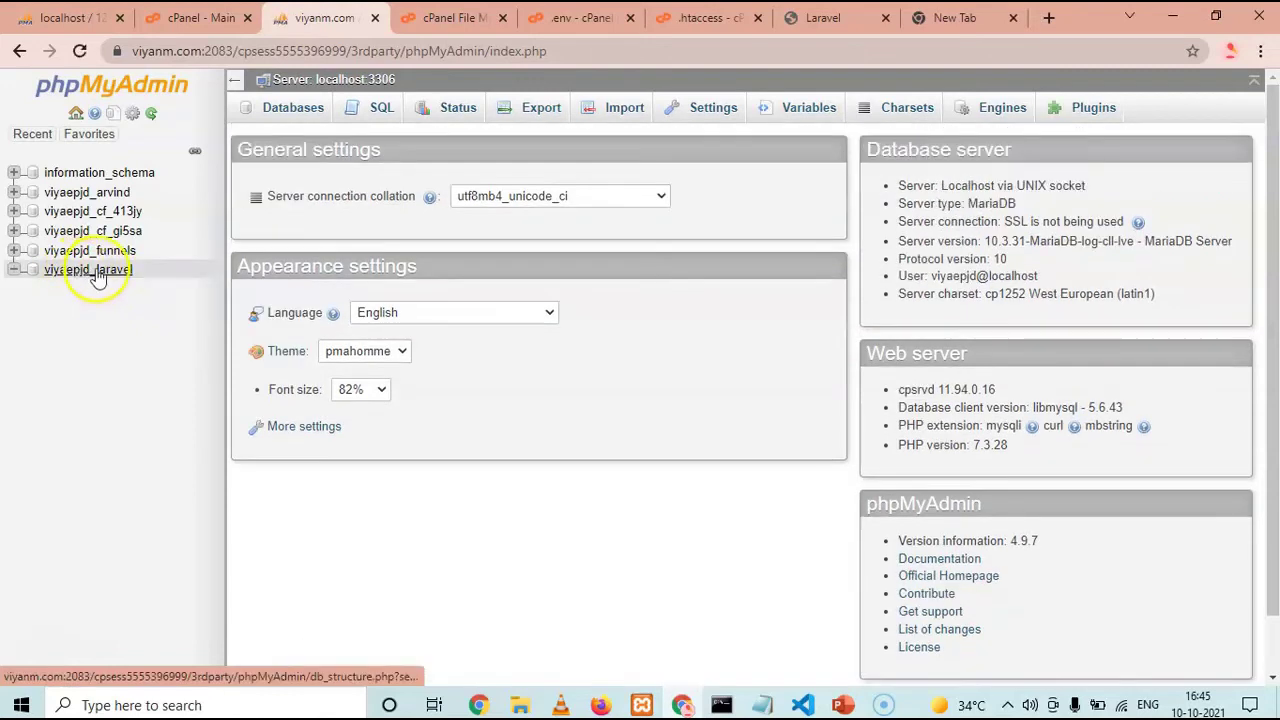
left_click(90, 270)
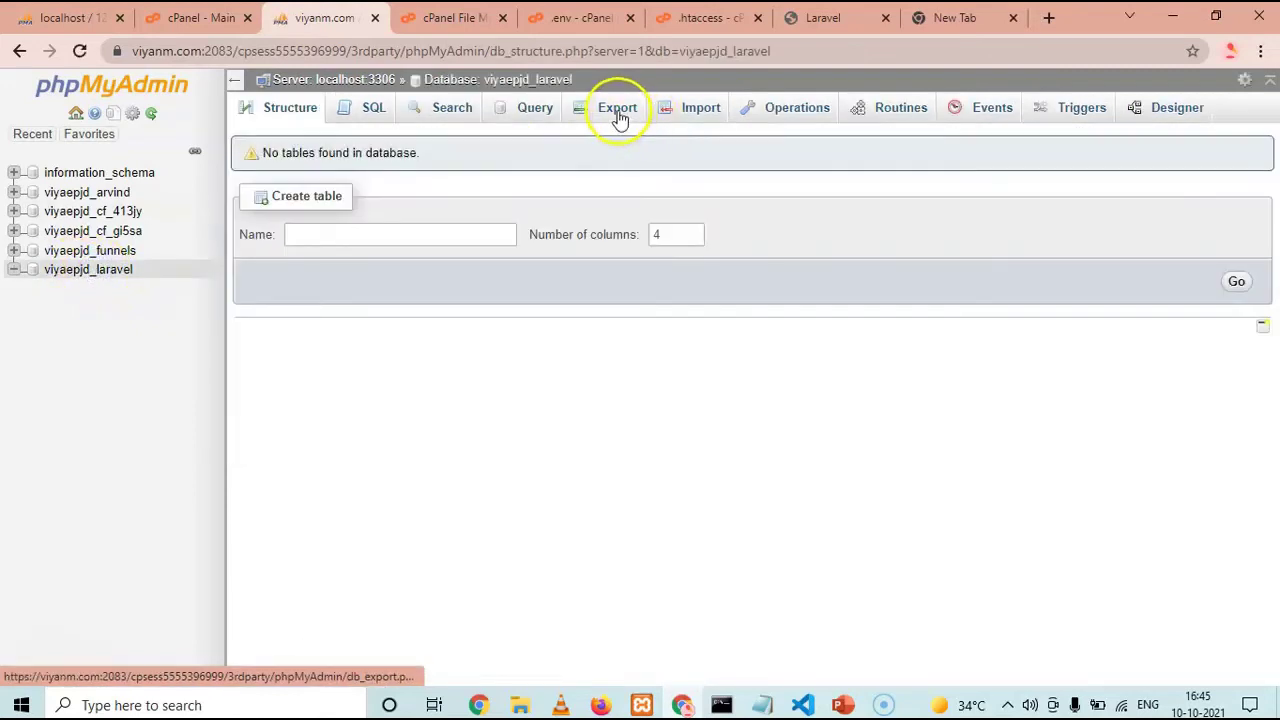
Import laravel_blog.sql from the Downloads folder into the account-prefixed laravel database in SQL format, and display the database's tables.
left_click(690, 114)
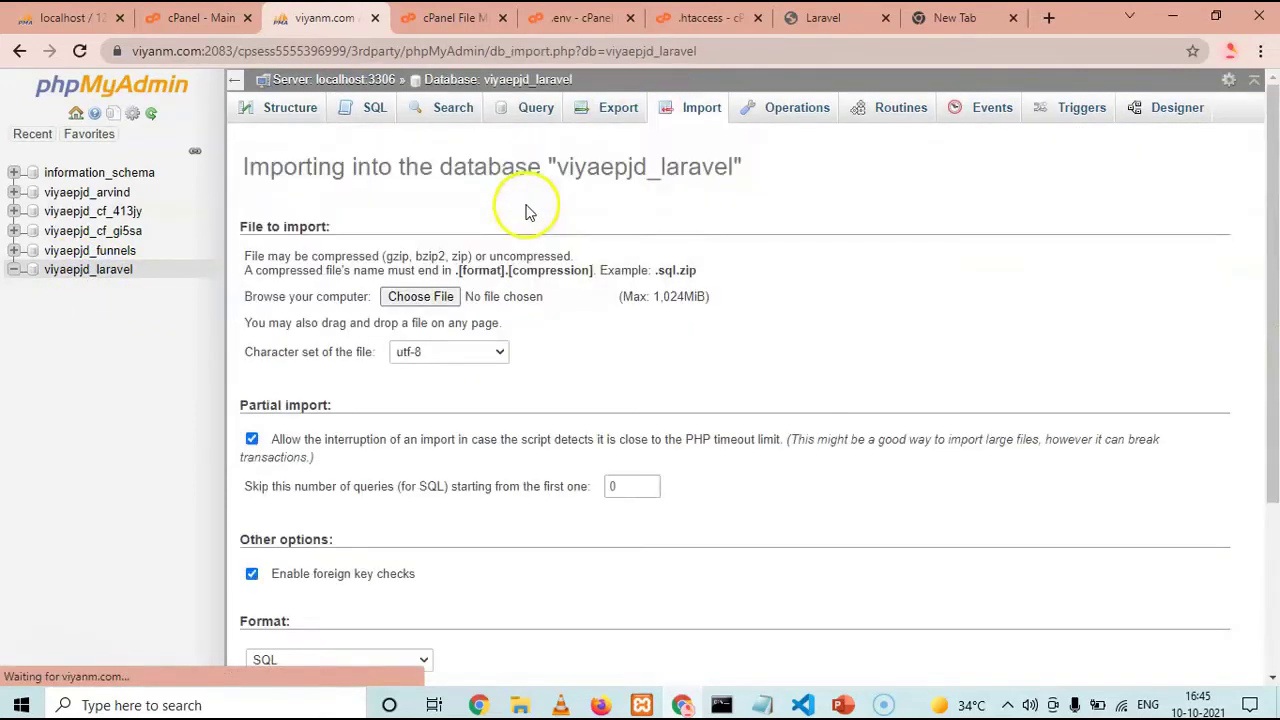
left_click(433, 300)
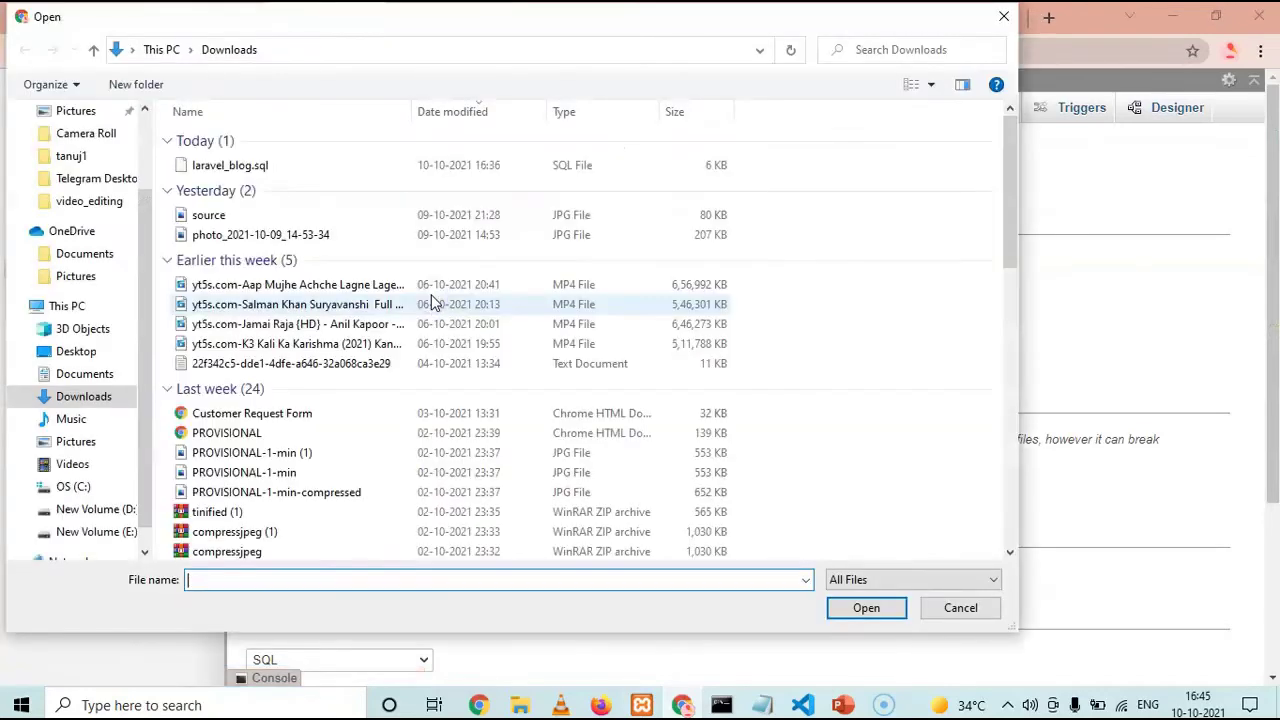
left_click(232, 167)
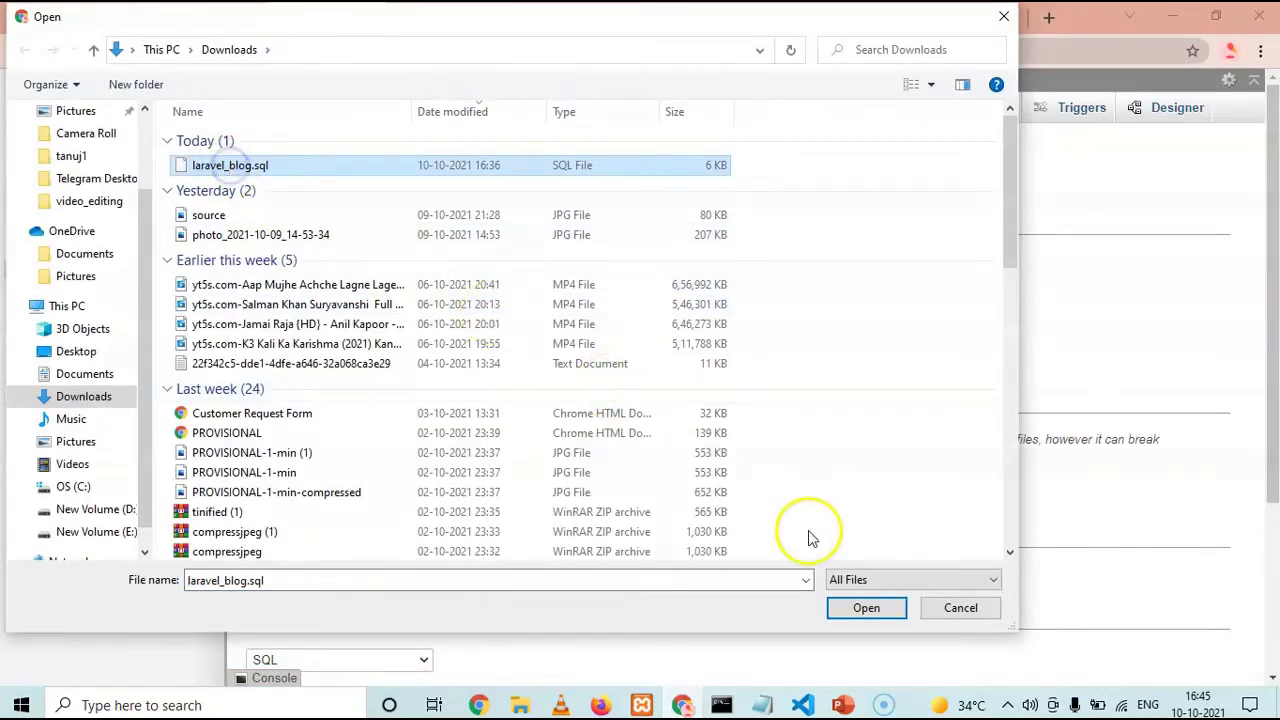
left_click(868, 607)
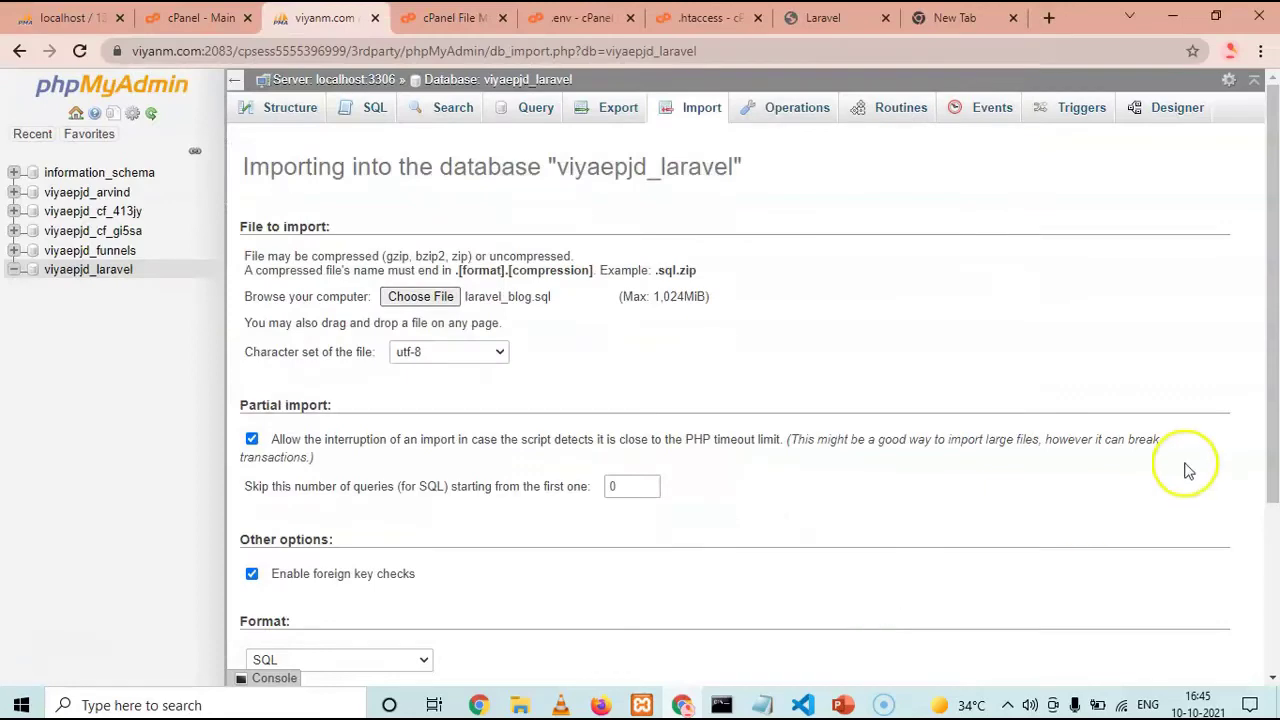
scroll(1272, 470, "down", 3)
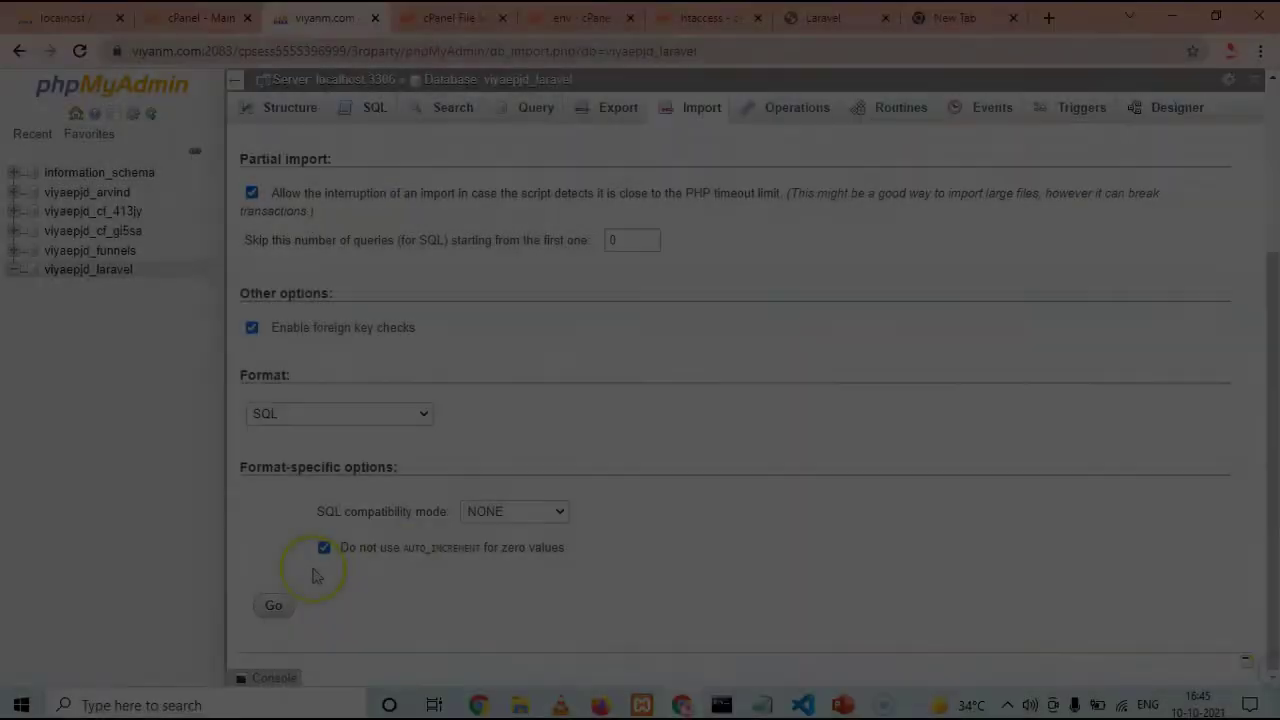
left_click(275, 606)
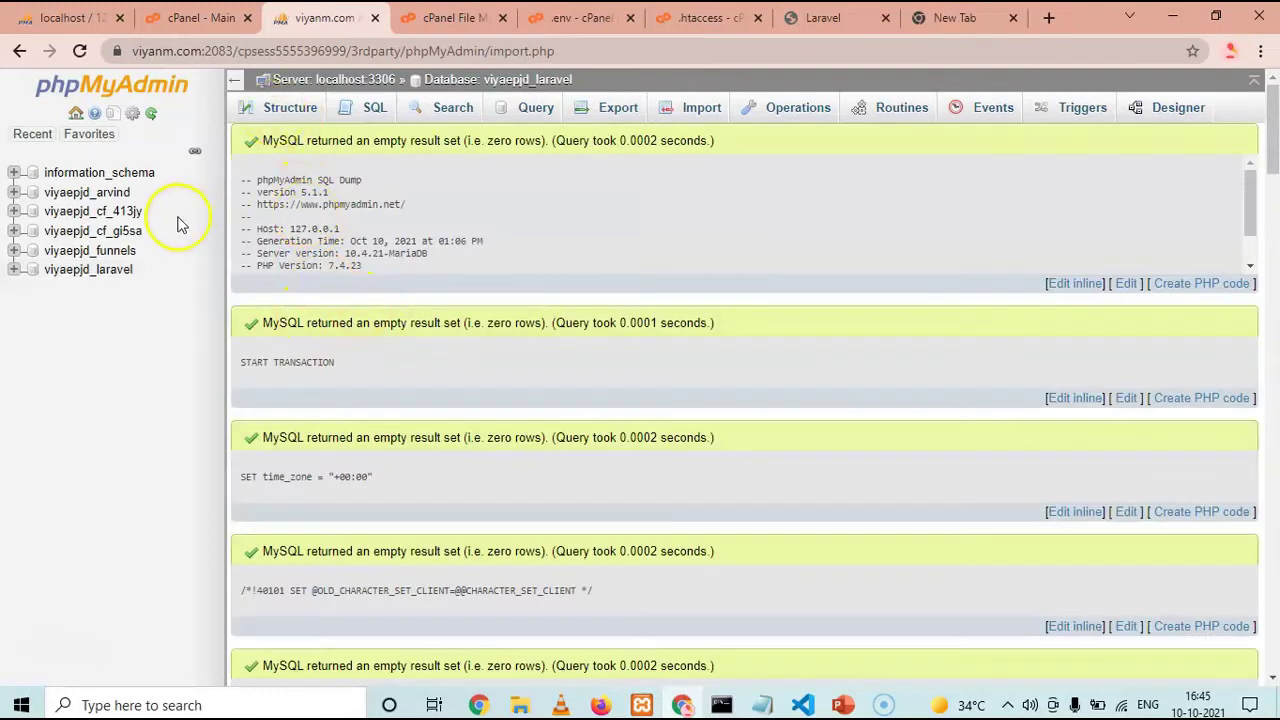
left_click(105, 269)
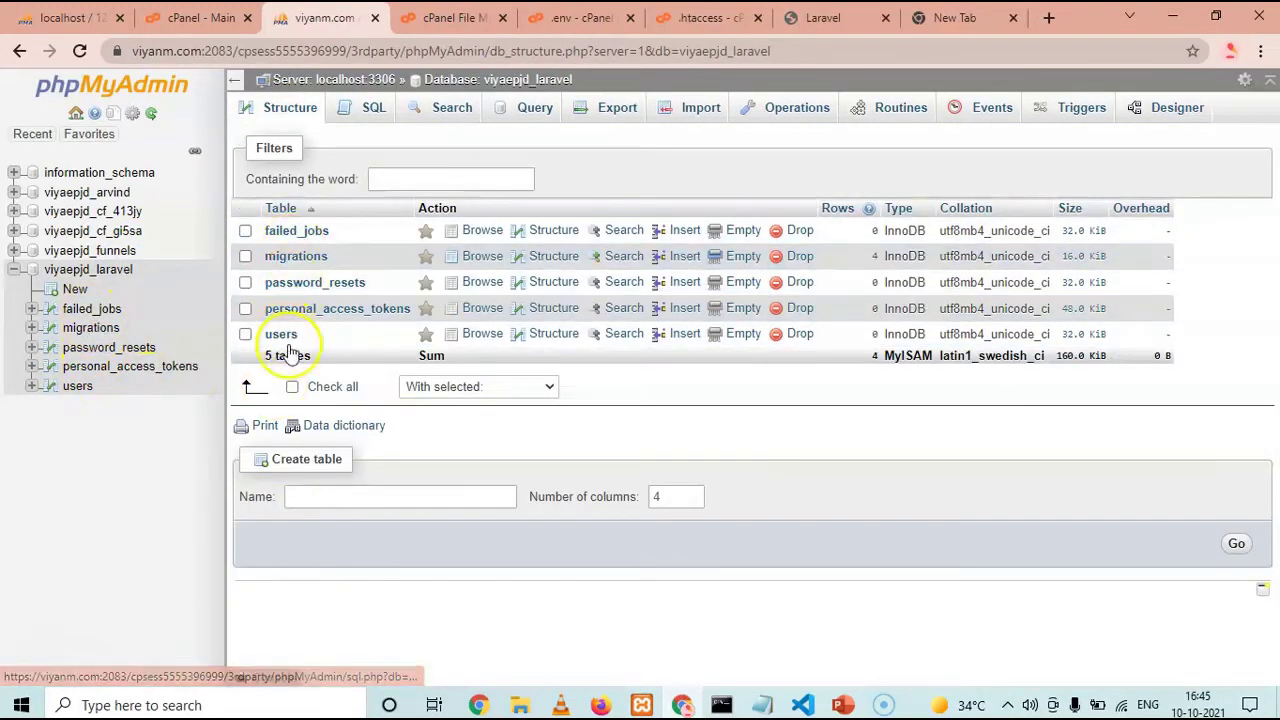
Return to the cPanel home page and locate the primary domain link in the general information.
left_click(182, 22)
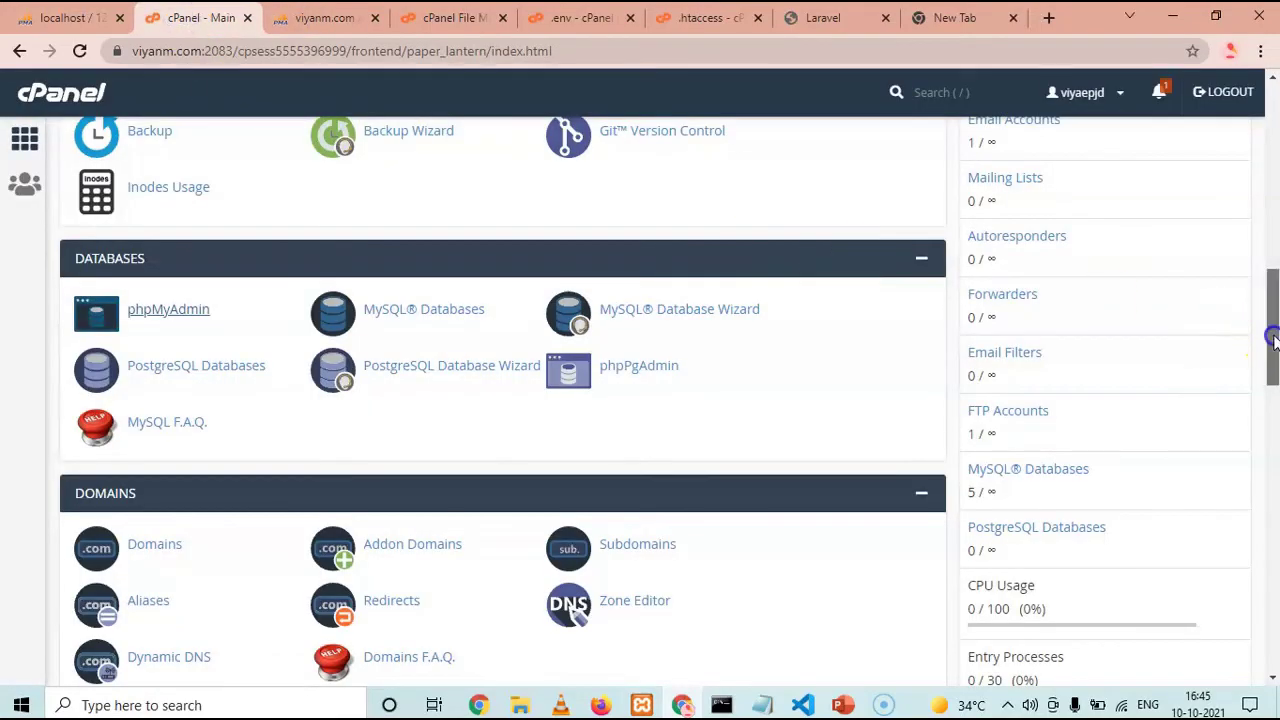
left_click_drag(1272, 340, 1258, 135)
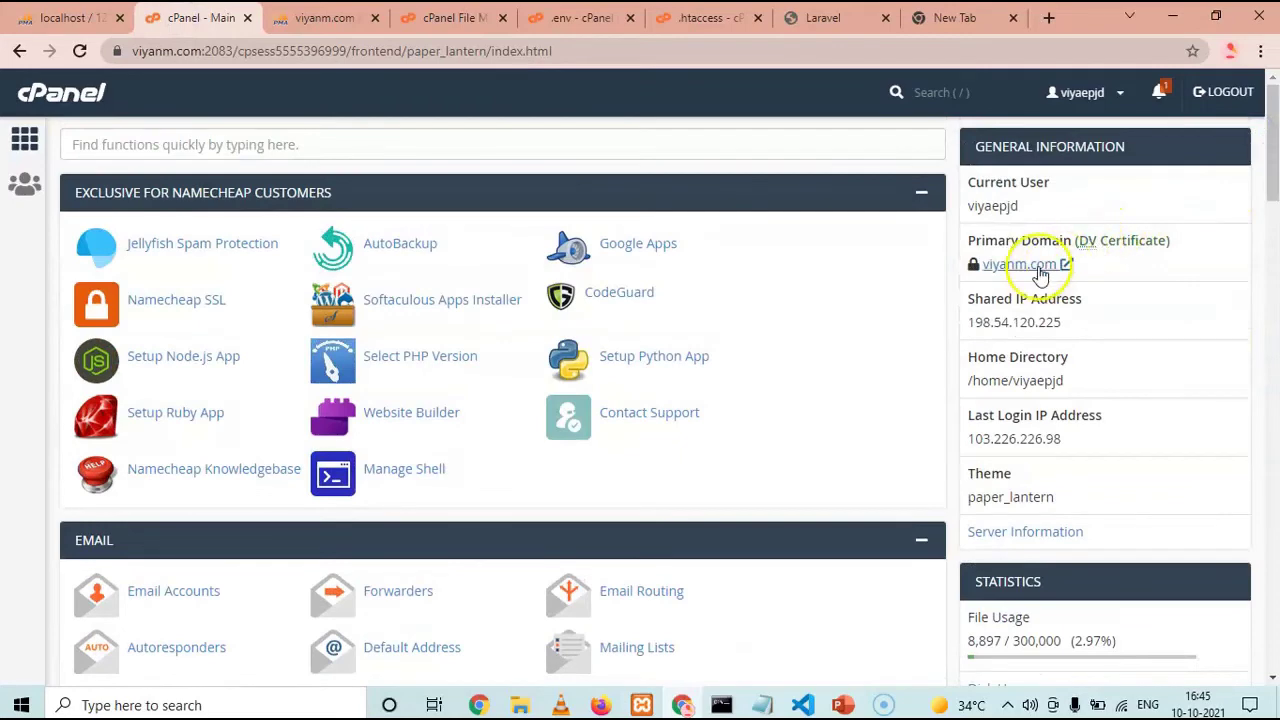